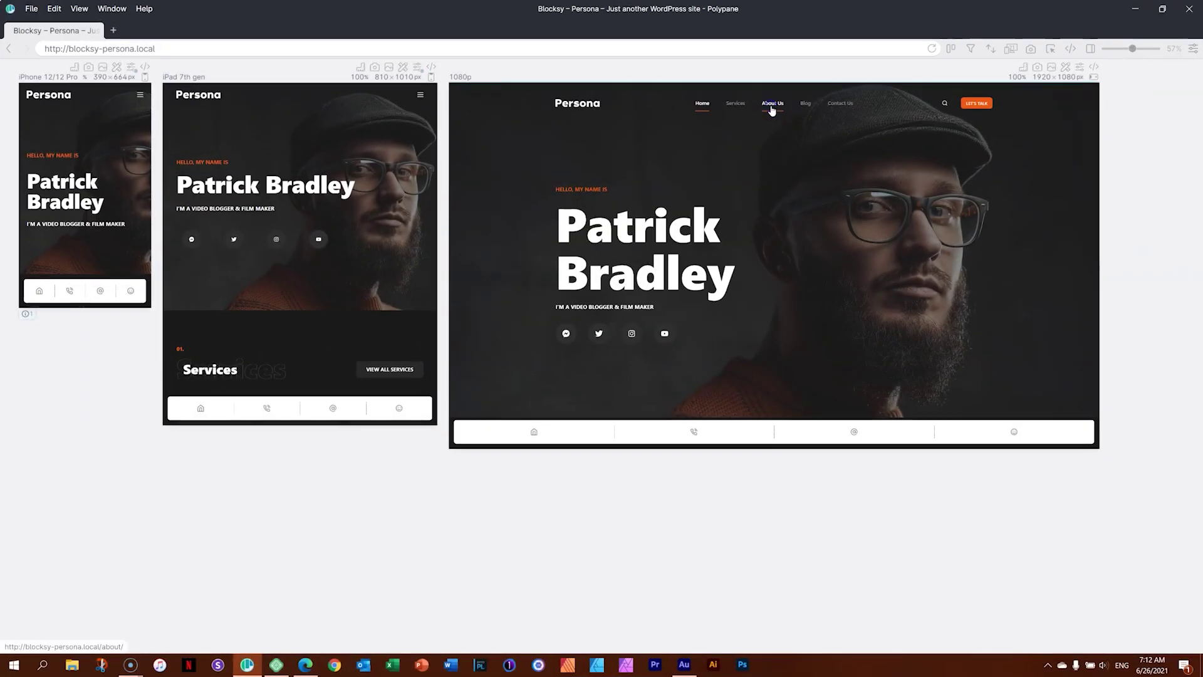
View About Us in all Polypane previews, then test the bar's Home and @ email shortcuts.
left_click(773, 104)
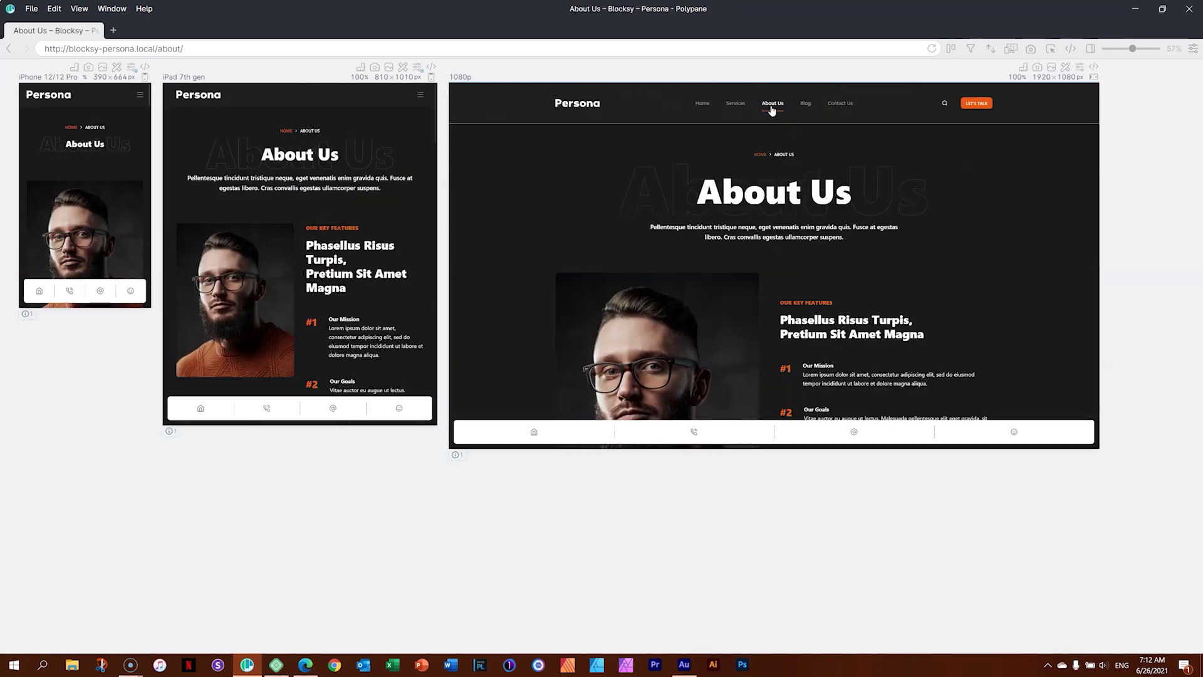
left_click(534, 432)
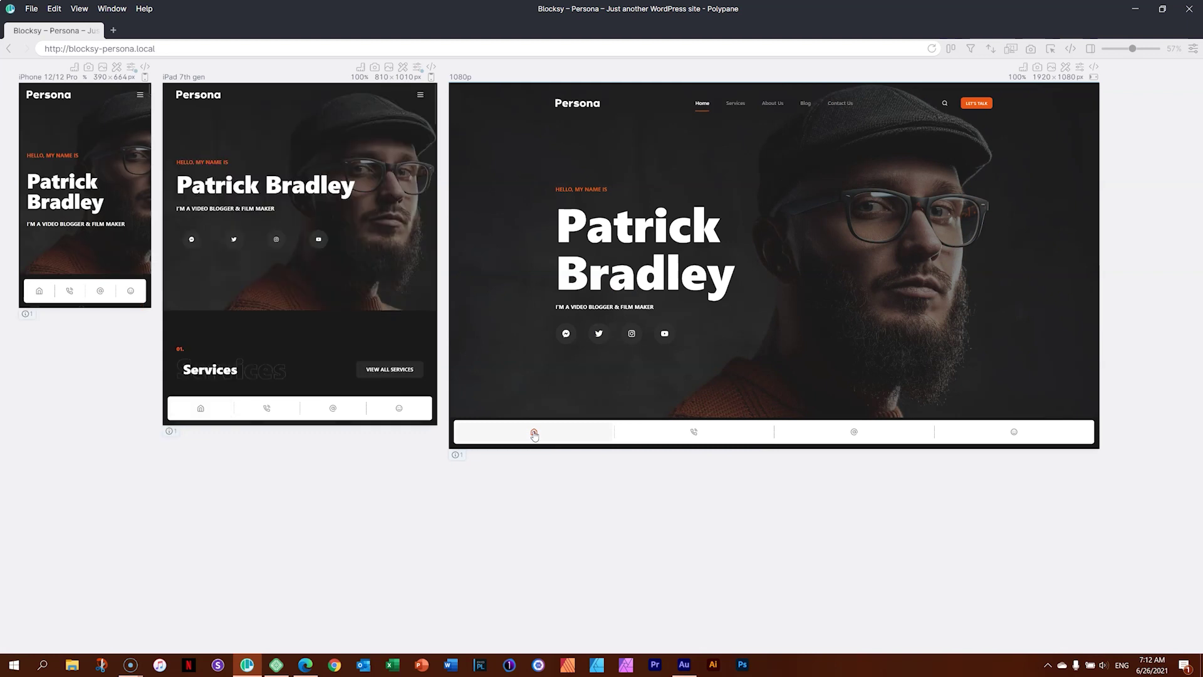
left_click(852, 433)
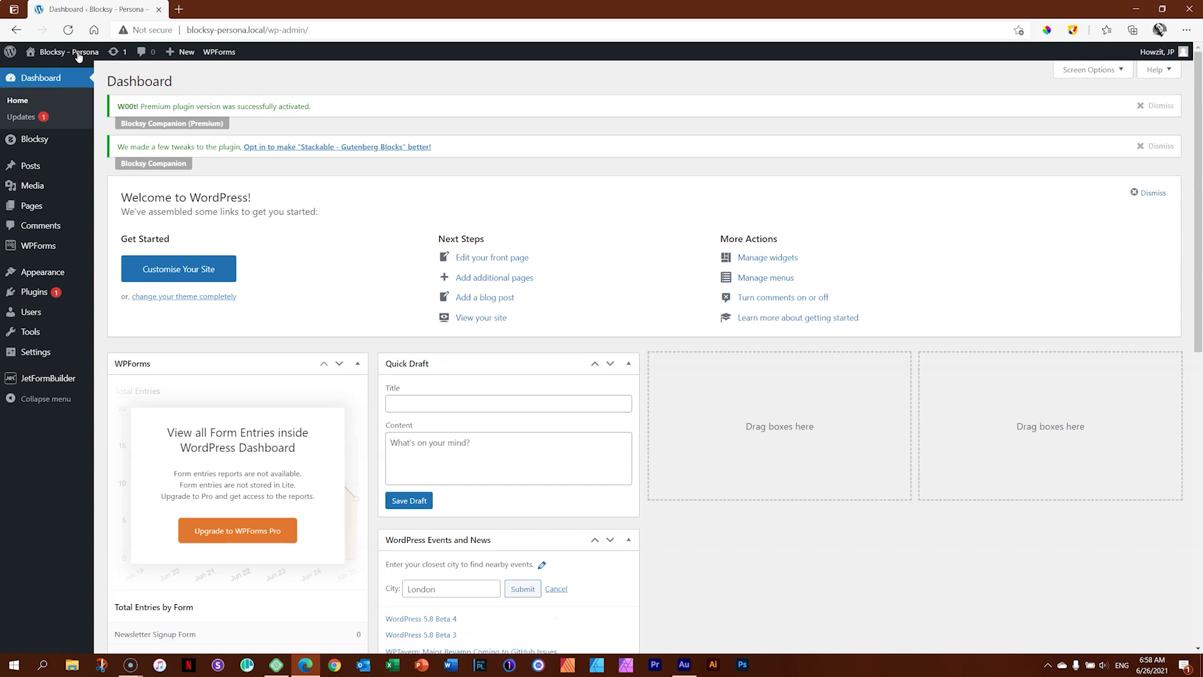
Check the WordPress Updates page for plugins with new versions.
left_click(114, 55)
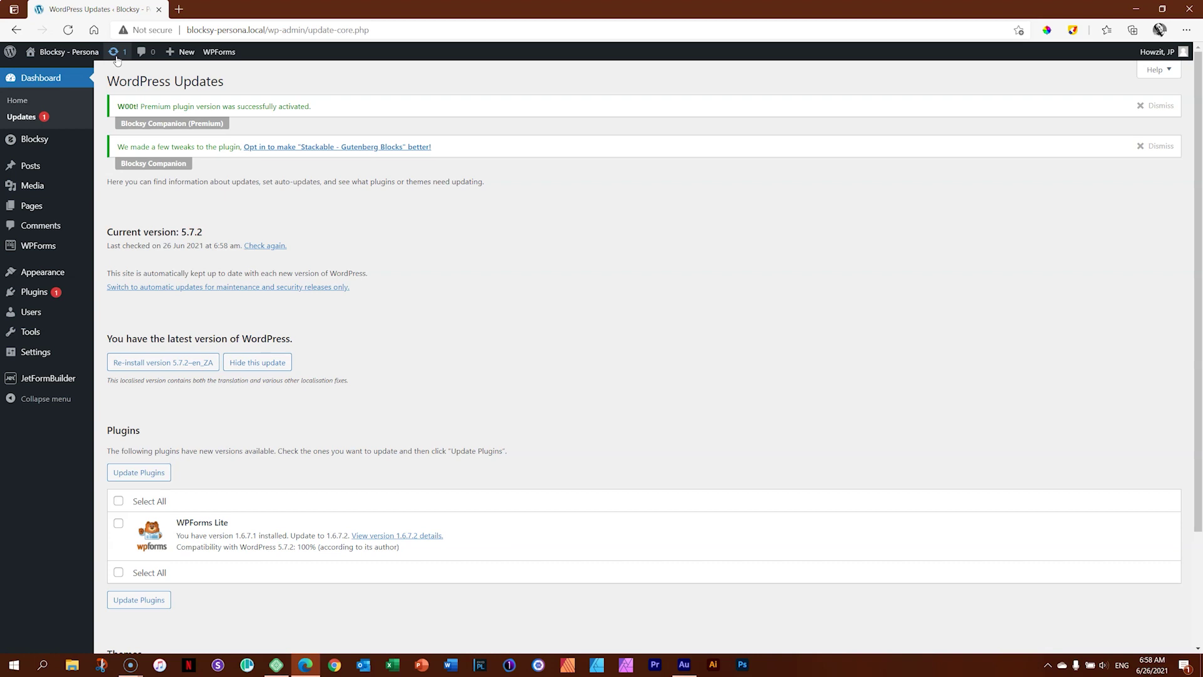
mouse_move(22, 141)
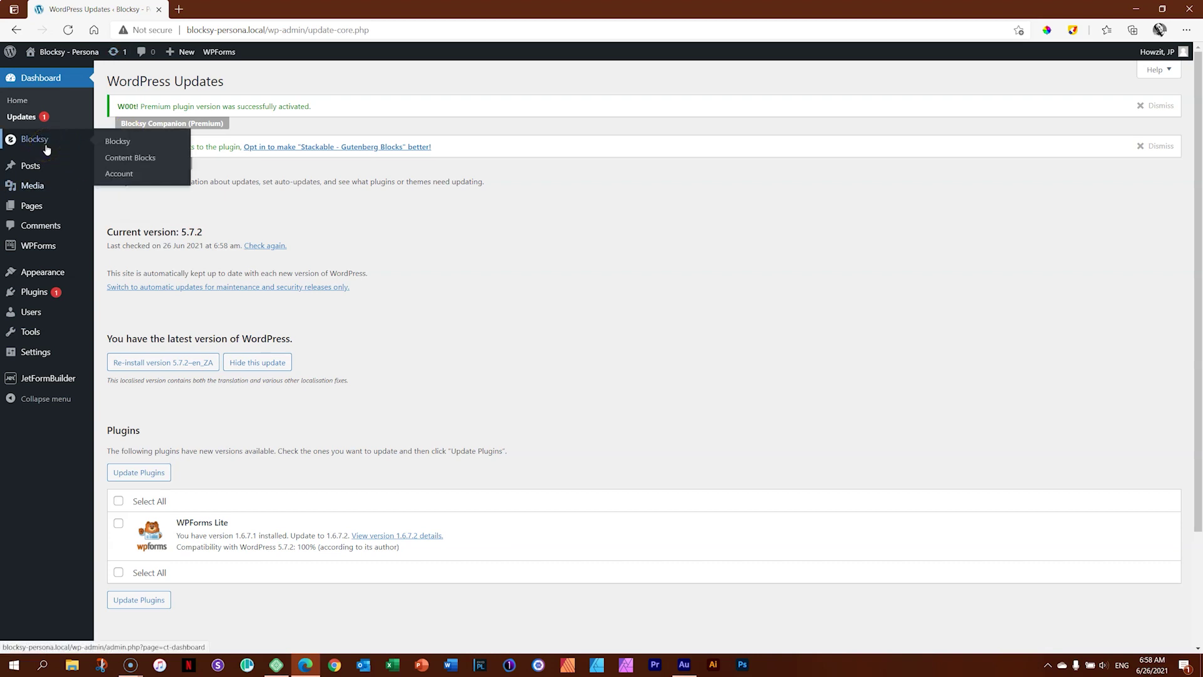
Open the Blocksy dashboard's Extensions, switch to Pro Extensions and scroll to Shortcuts Bar.
left_click(130, 143)
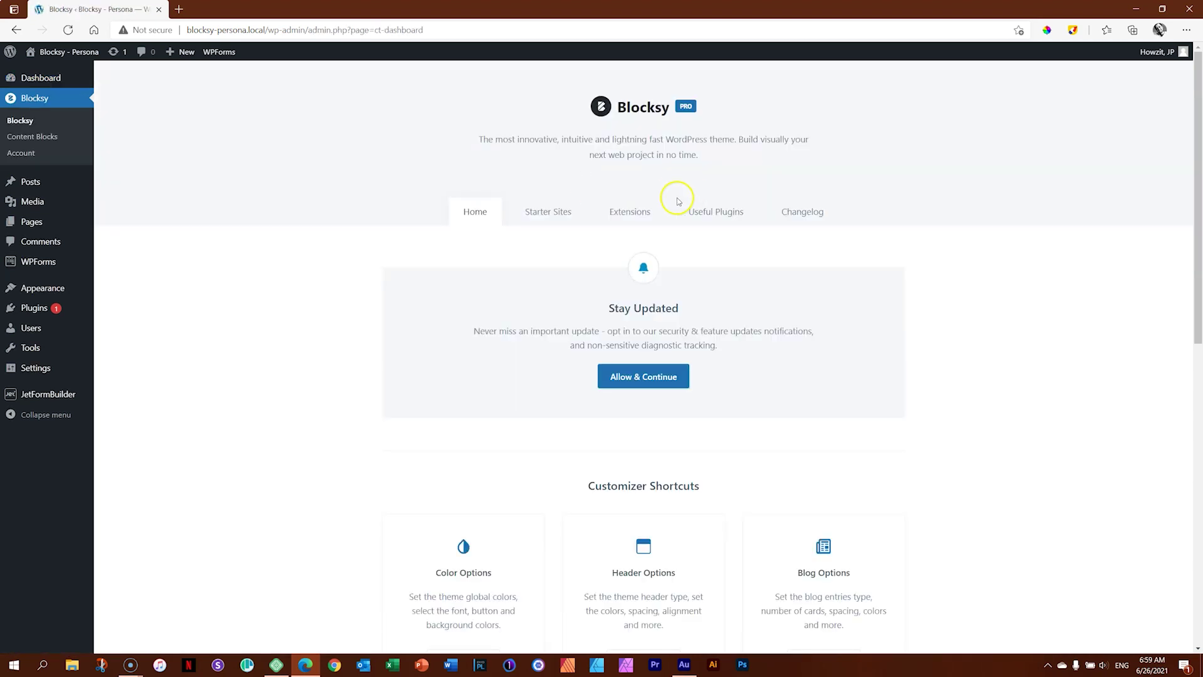
left_click(636, 215)
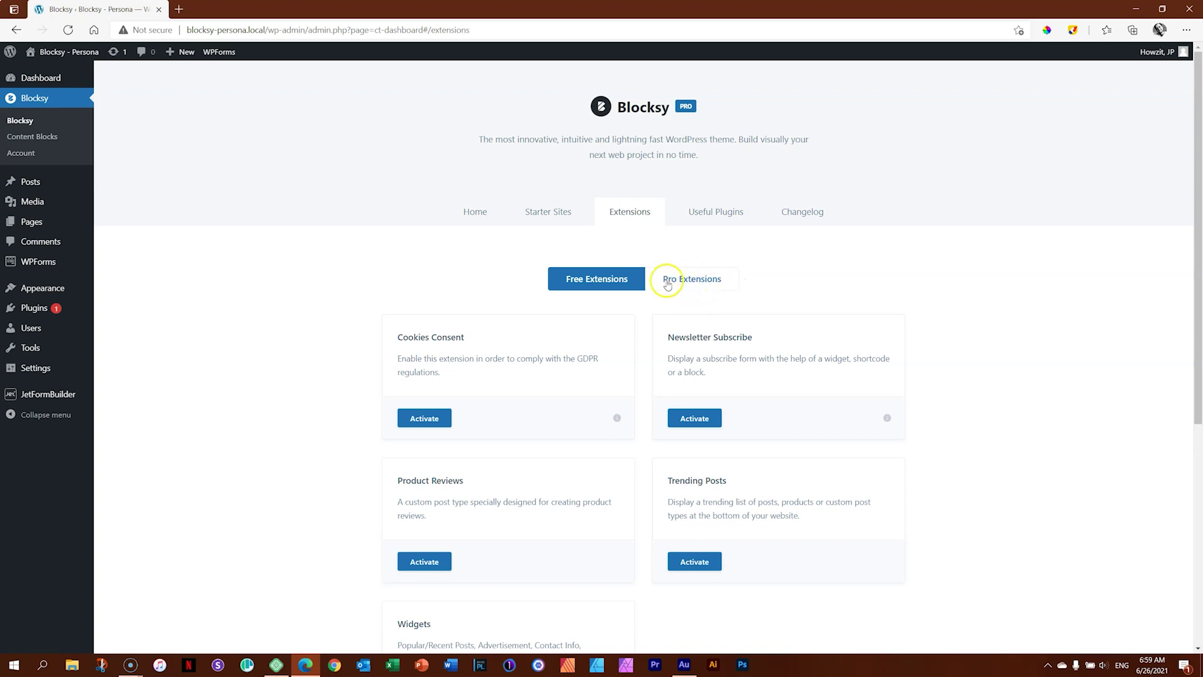
scroll(801, 406, "down", 5)
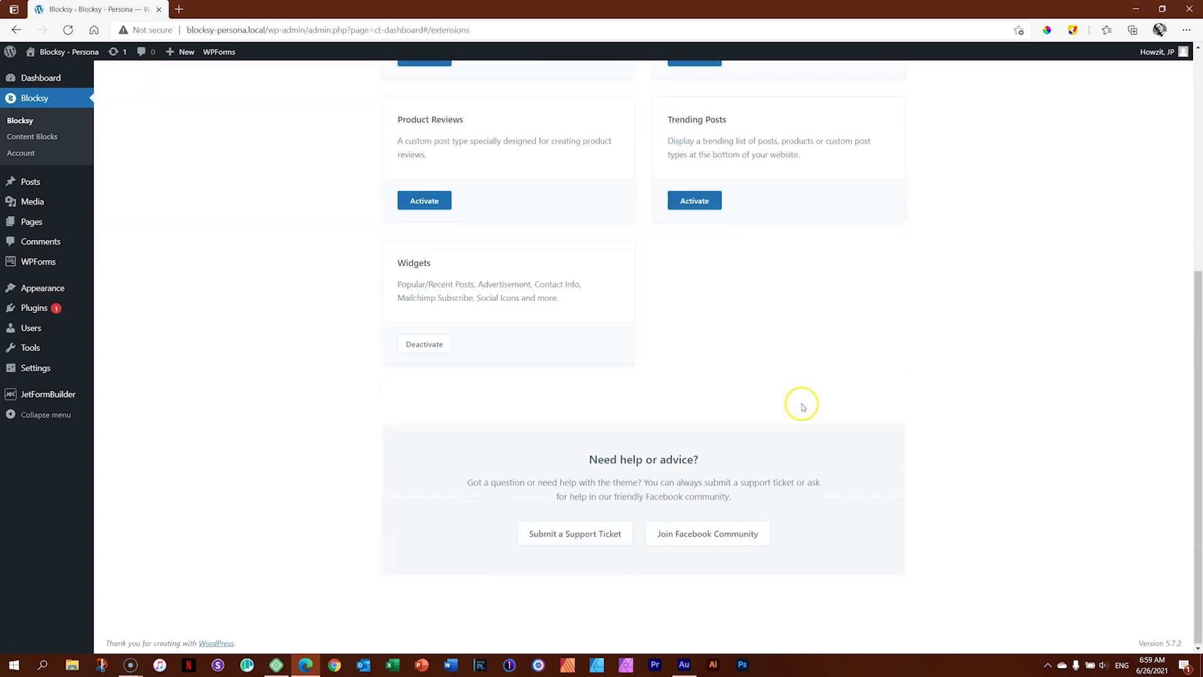
scroll(801, 404, "up", 5)
scroll(806, 404, "down", 2)
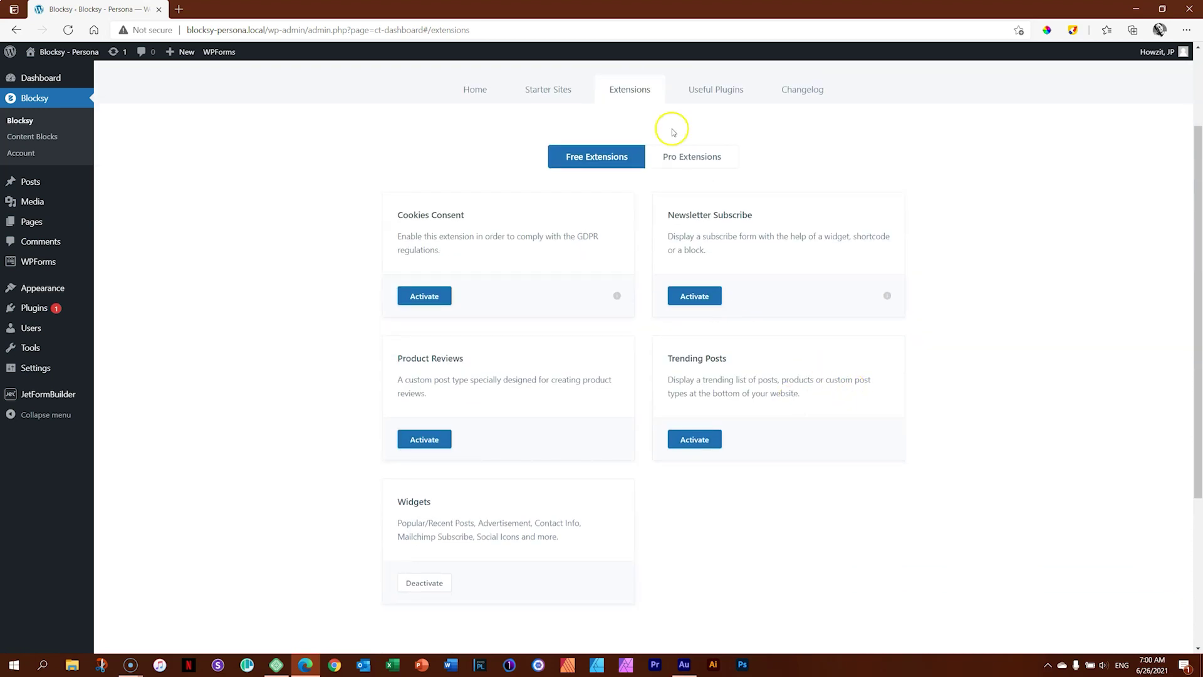
left_click(686, 159)
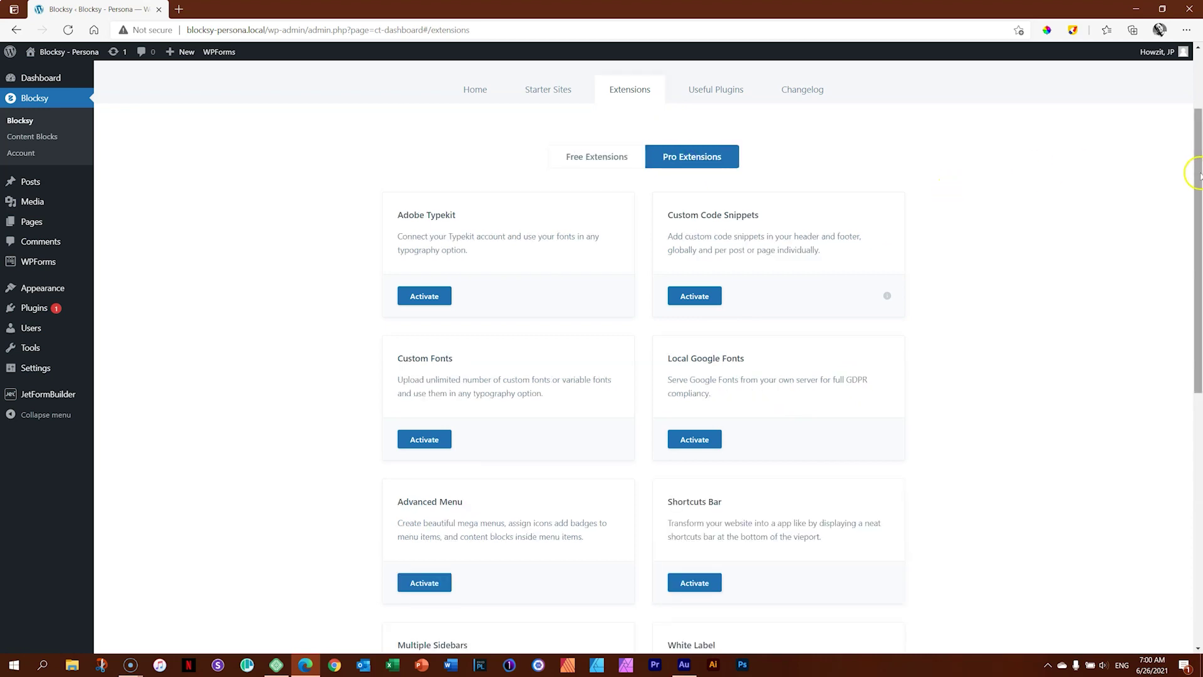
left_click_drag(1198, 177, 1199, 283)
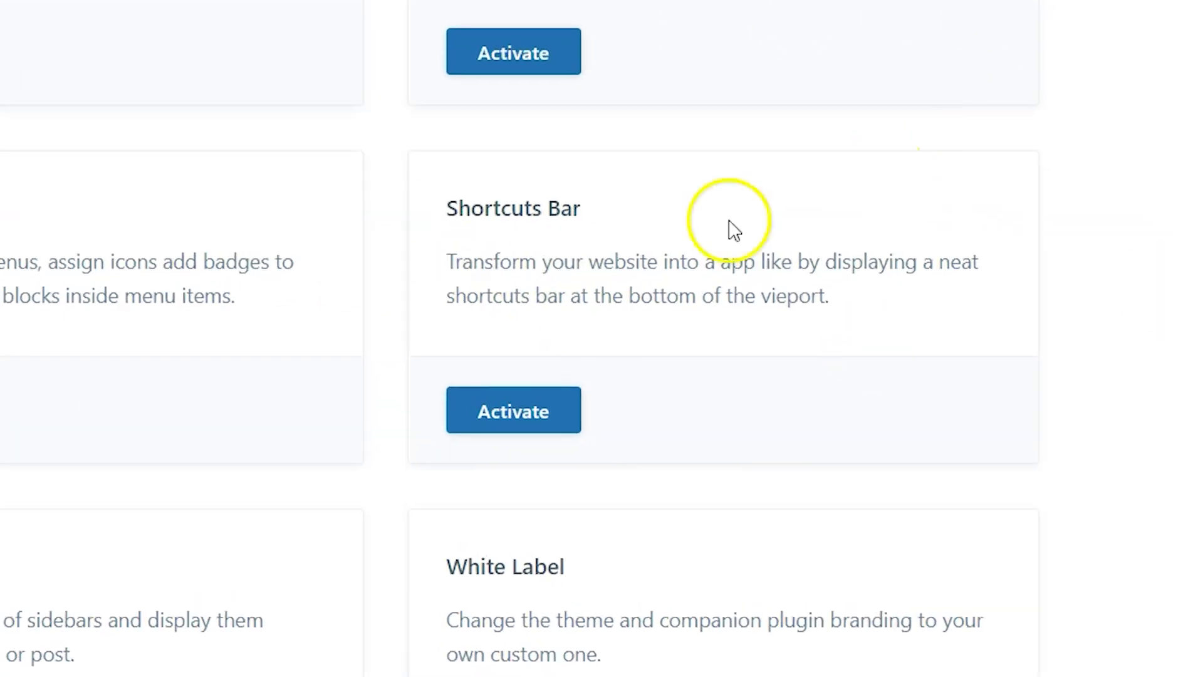
Activate the Shortcuts Bar extension from its Pro Extensions card.
left_click(512, 413)
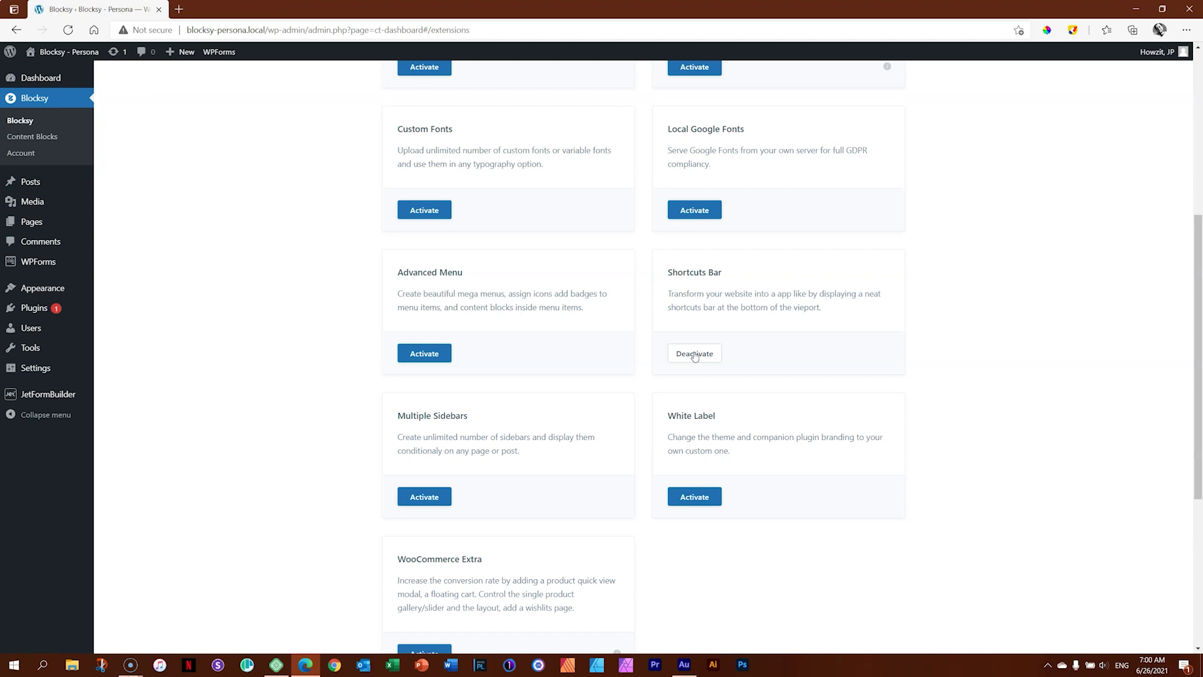
left_click(937, 316)
scroll(949, 344, "up", 6)
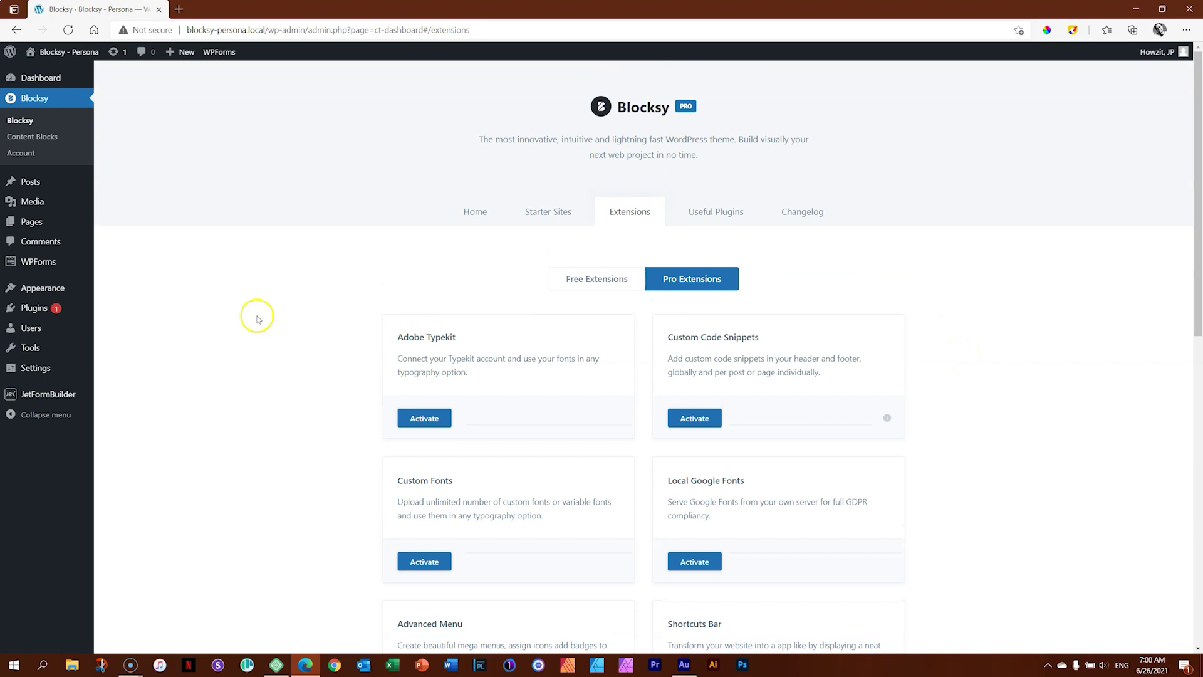
In the Customizer, test the preview's phone shortcut and go to Extensions > Shortcuts Bar.
mouse_move(44, 293)
left_click(130, 310)
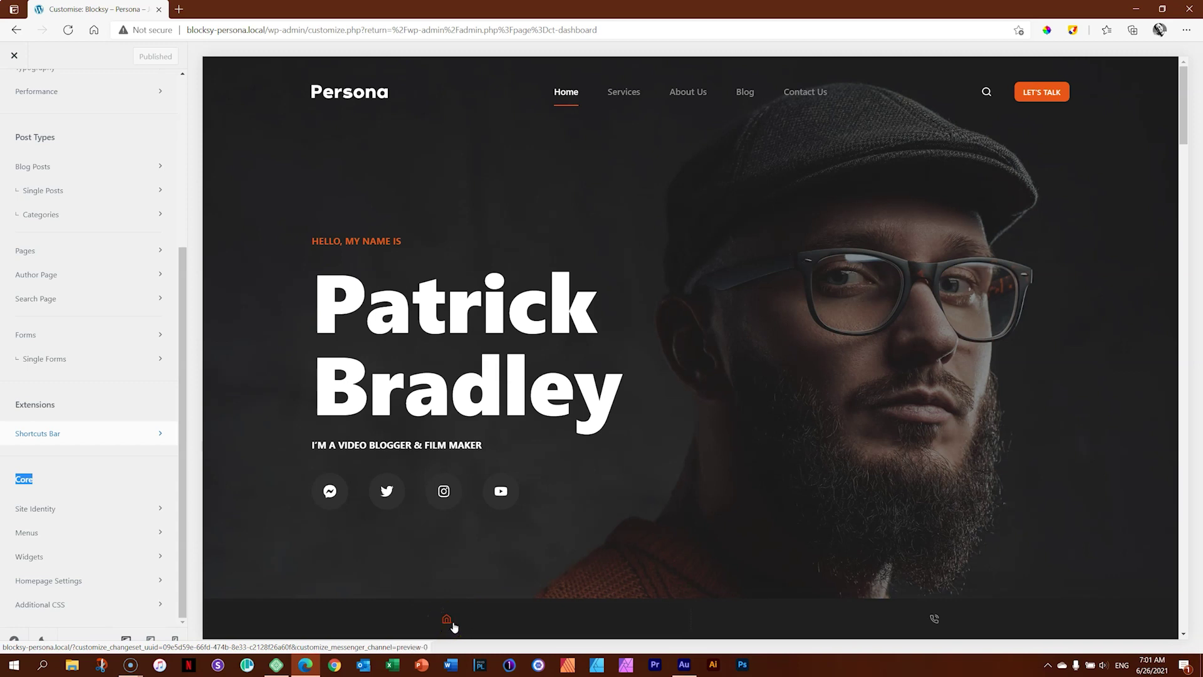
left_click(907, 624)
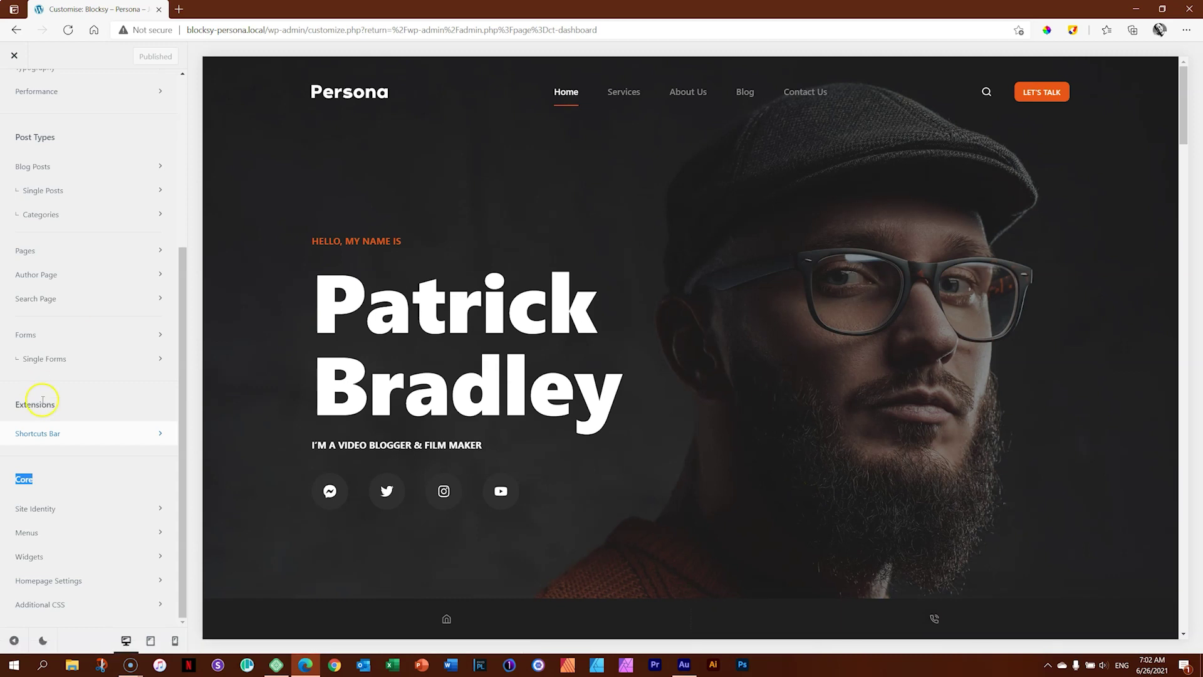
left_click(50, 435)
left_click(163, 90)
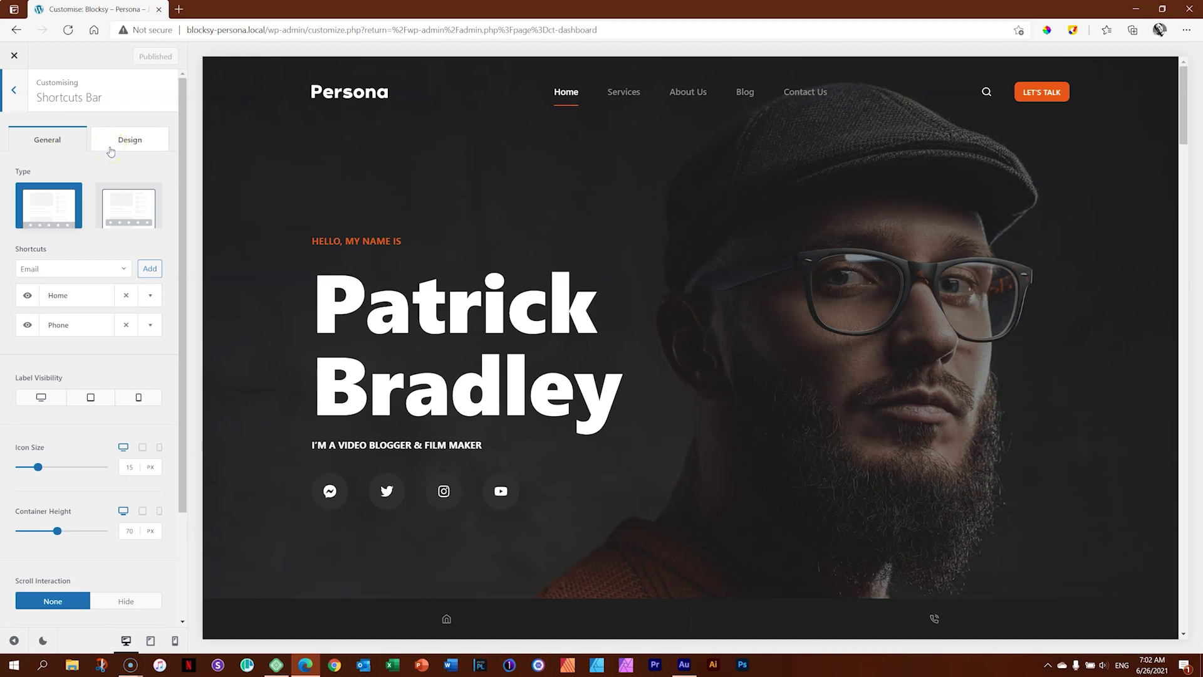
In the Design tab, set the bar's container background to white (Color 4).
left_click(110, 145)
left_click(111, 143)
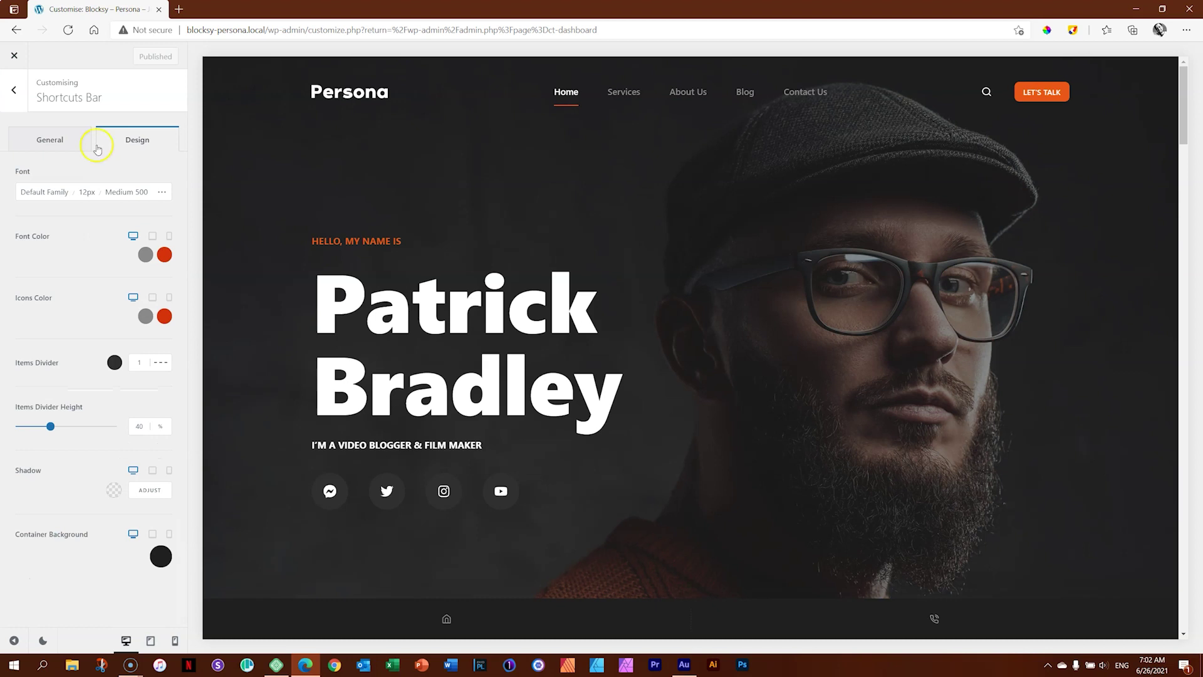
left_click(50, 191)
left_click(19, 207)
left_click(160, 557)
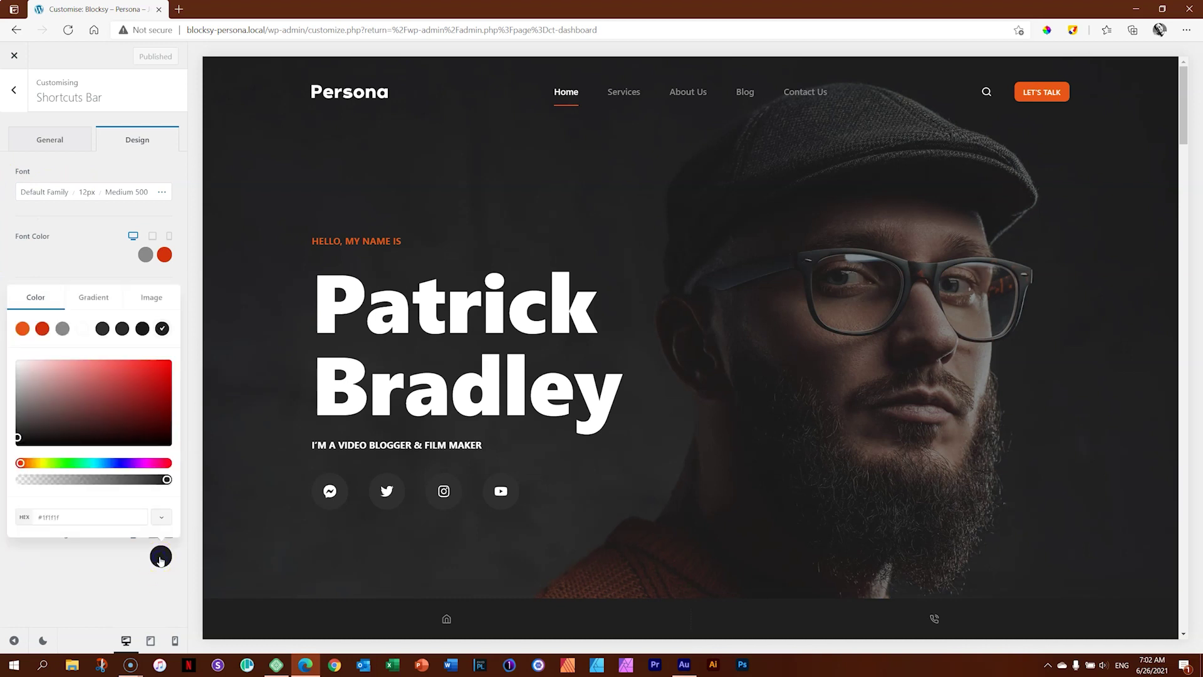
left_click(81, 330)
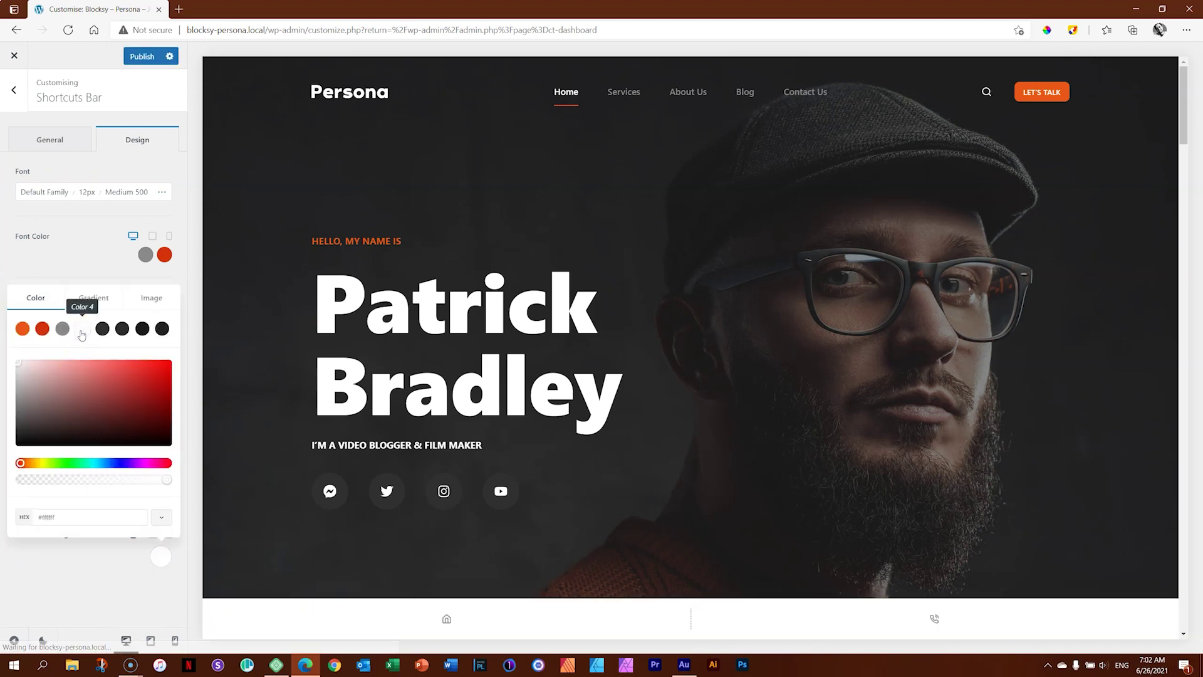
left_click(76, 589)
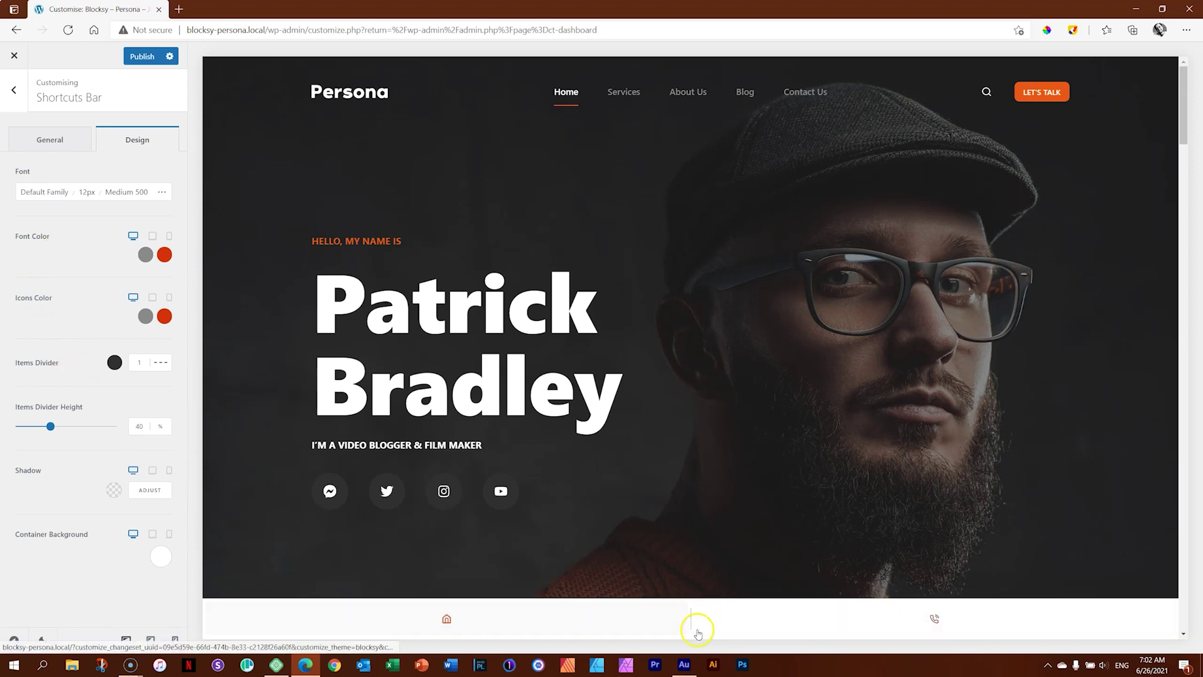
Try removing the item dividers, then keep the dashed divider style.
left_click(161, 362)
left_click(161, 382)
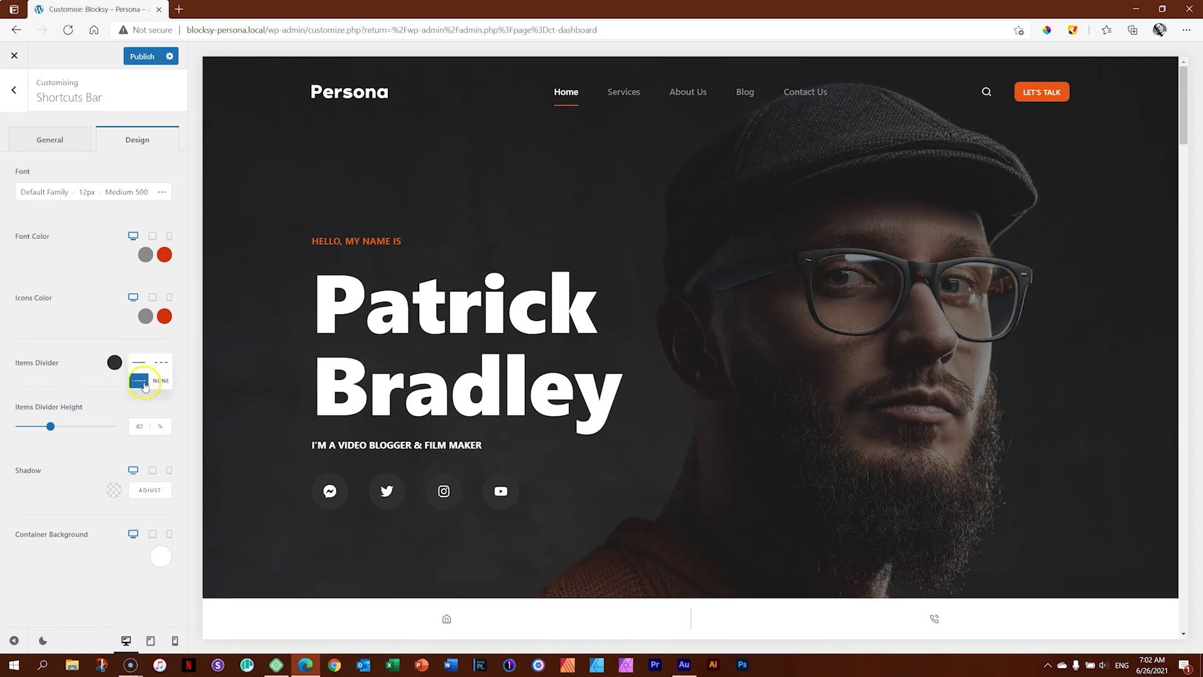
left_click(141, 381)
left_click(161, 362)
left_click(162, 368)
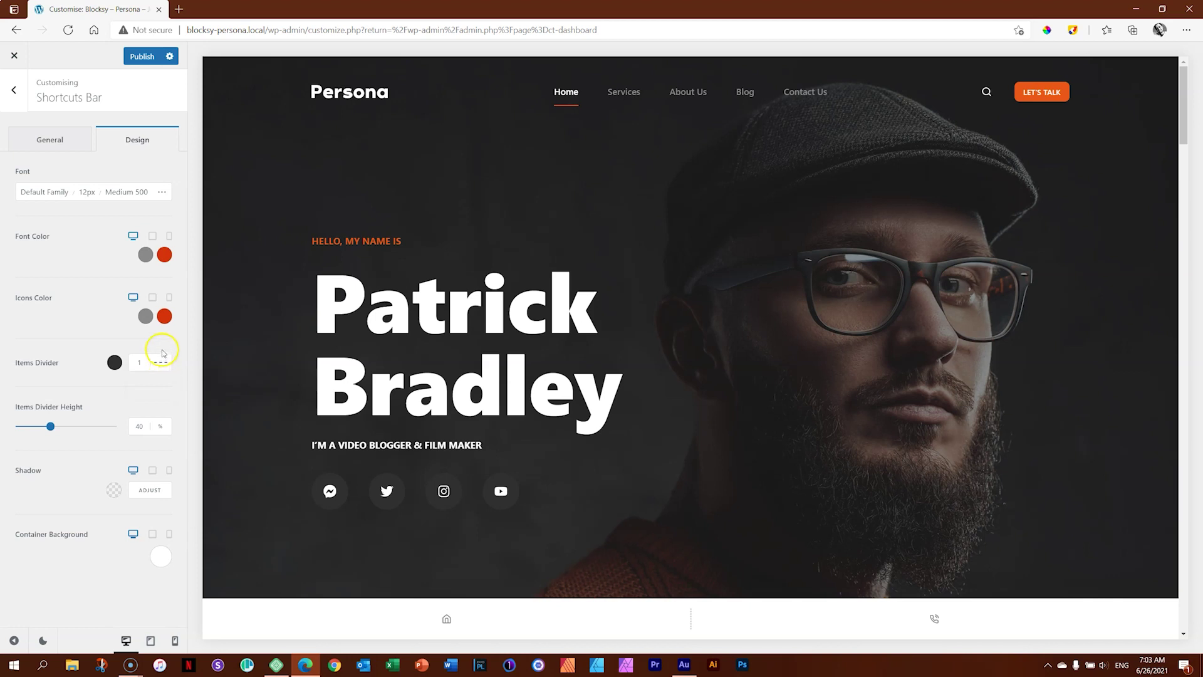
left_click(160, 365)
left_click(156, 365)
Experiment with taller item dividers, then reset the divider height to 40%.
left_click_drag(50, 426, 106, 427)
left_click_drag(107, 426, 48, 432)
left_click(9, 407)
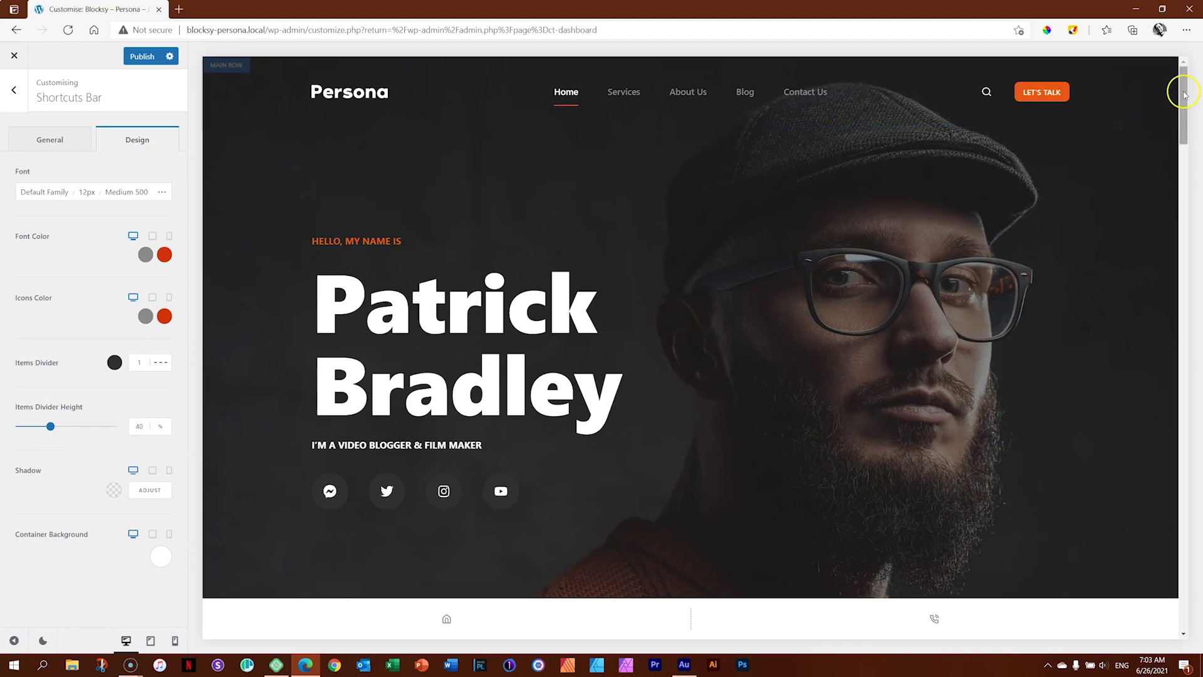
left_click_drag(1184, 92, 1197, 61)
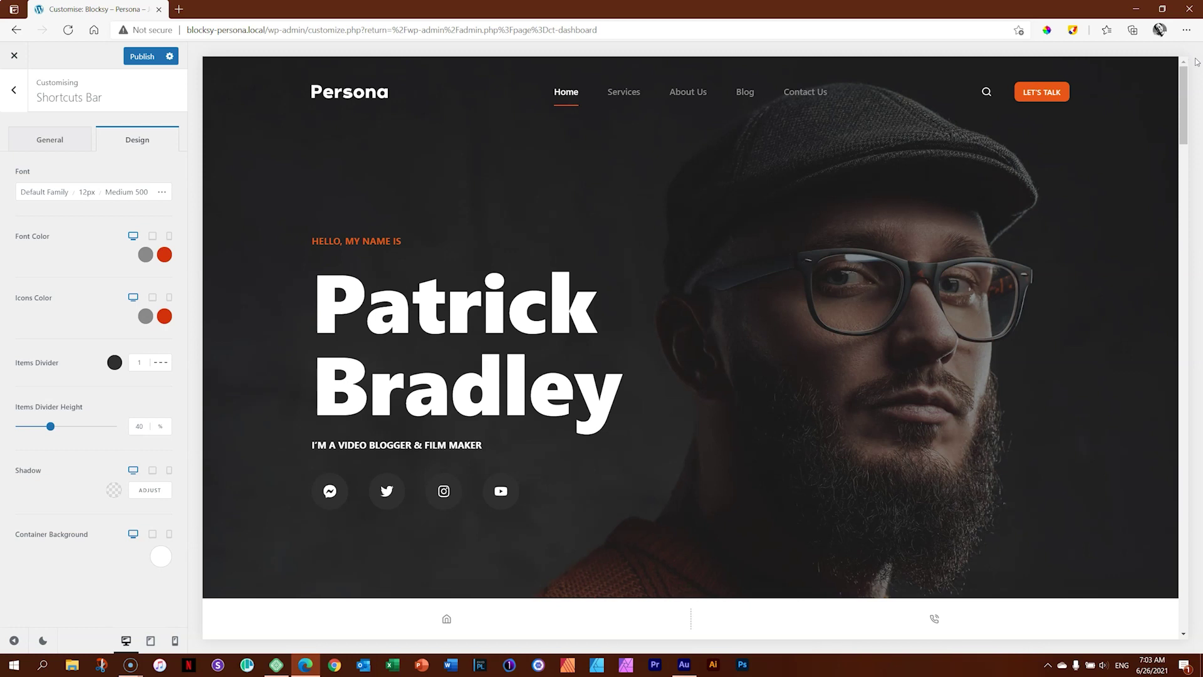
Switch the bar to the floating Type 2 layout in the General settings.
left_click(50, 141)
left_click(73, 140)
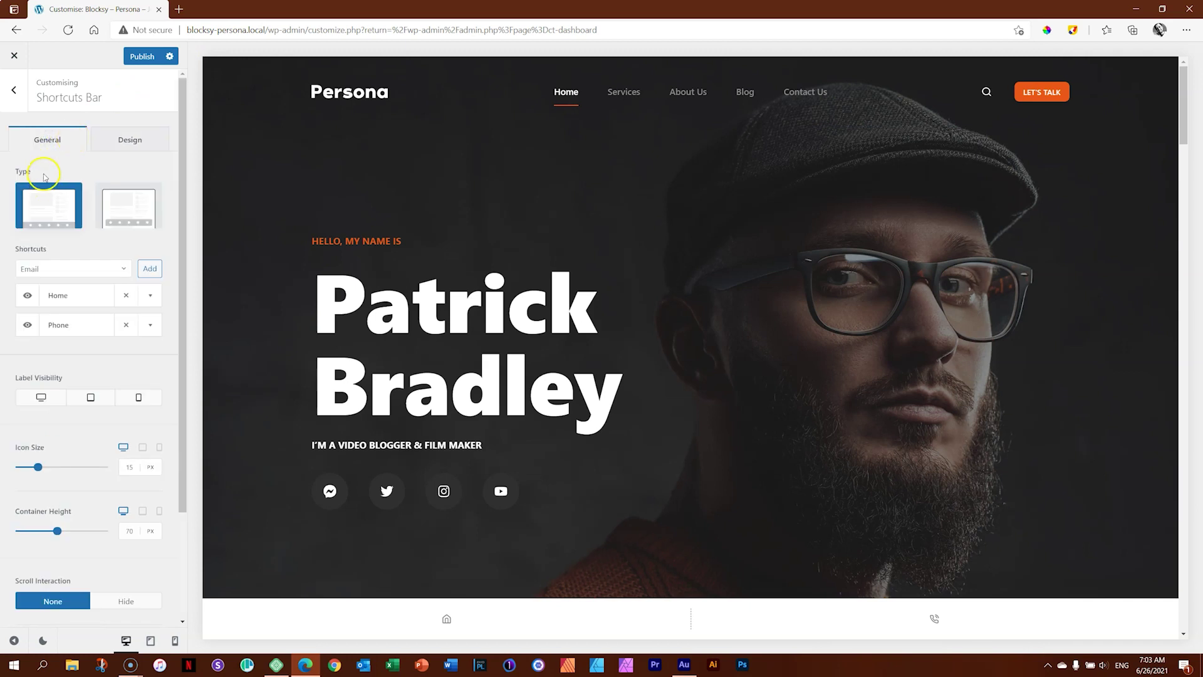
left_click(36, 211)
left_click(114, 211)
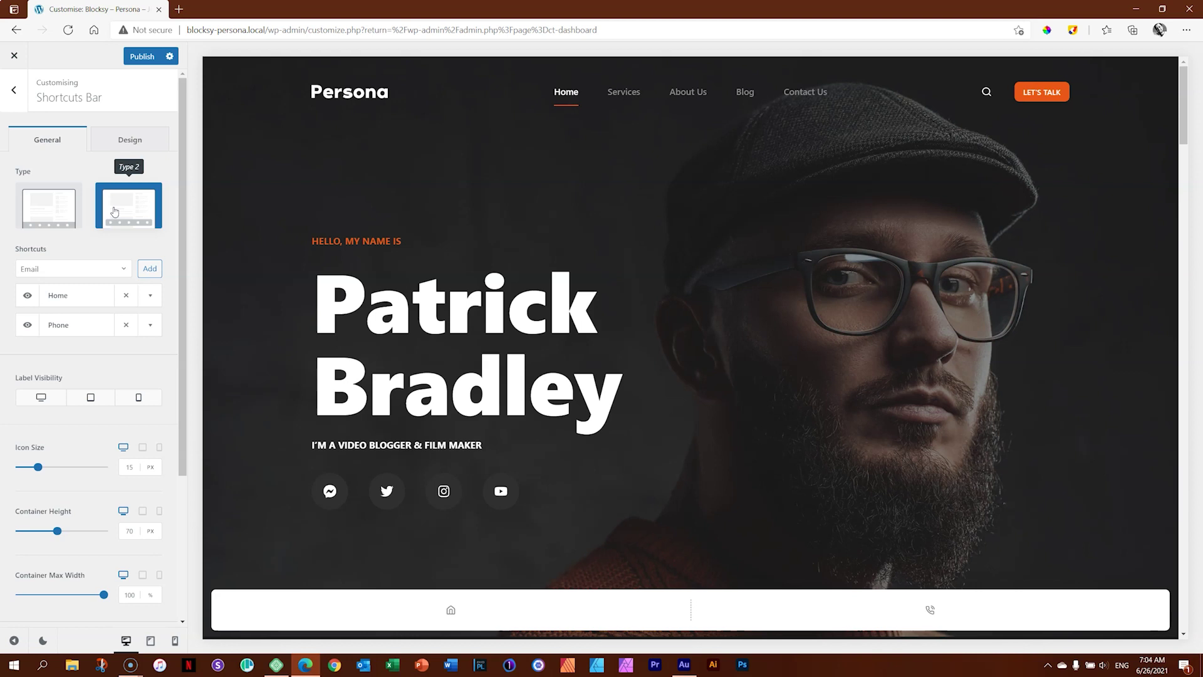
left_click(119, 269)
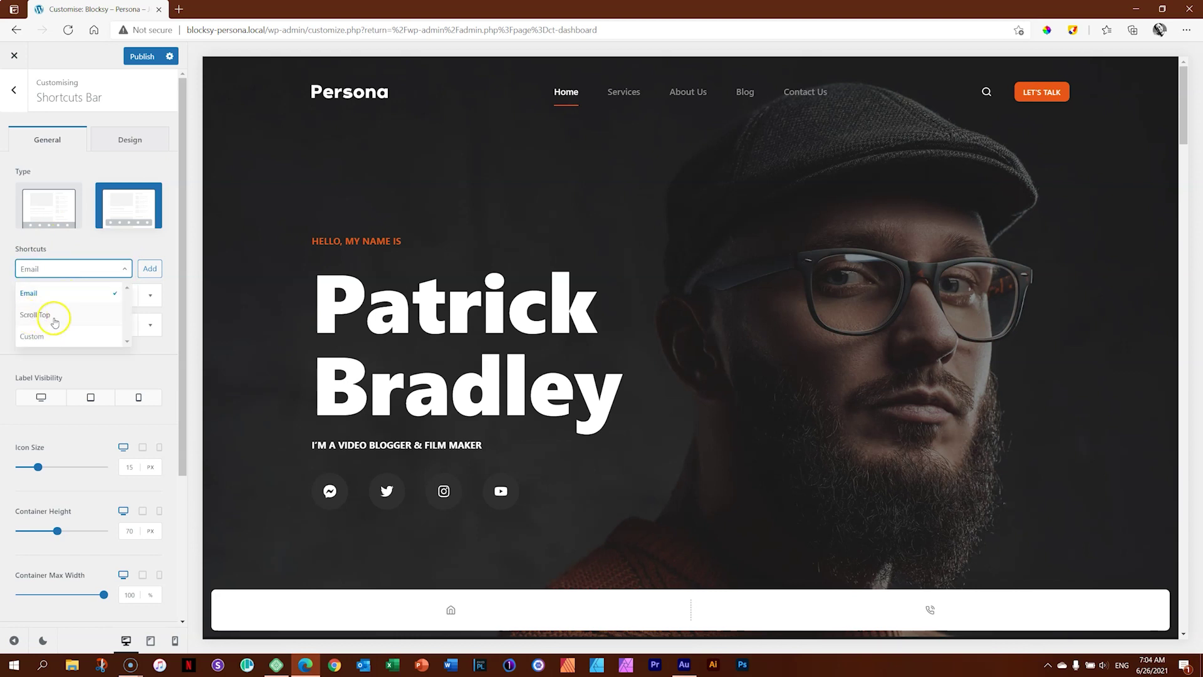
Add an Email shortcut to the bar and expand its settings.
left_click(37, 293)
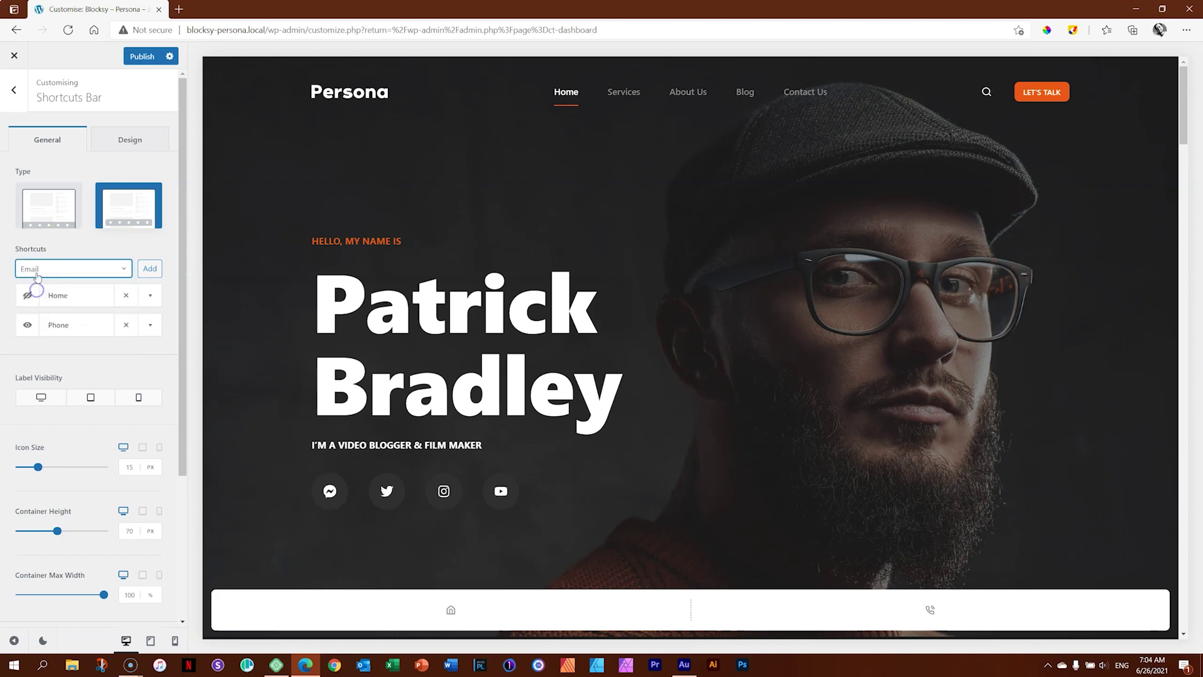
left_click(156, 275)
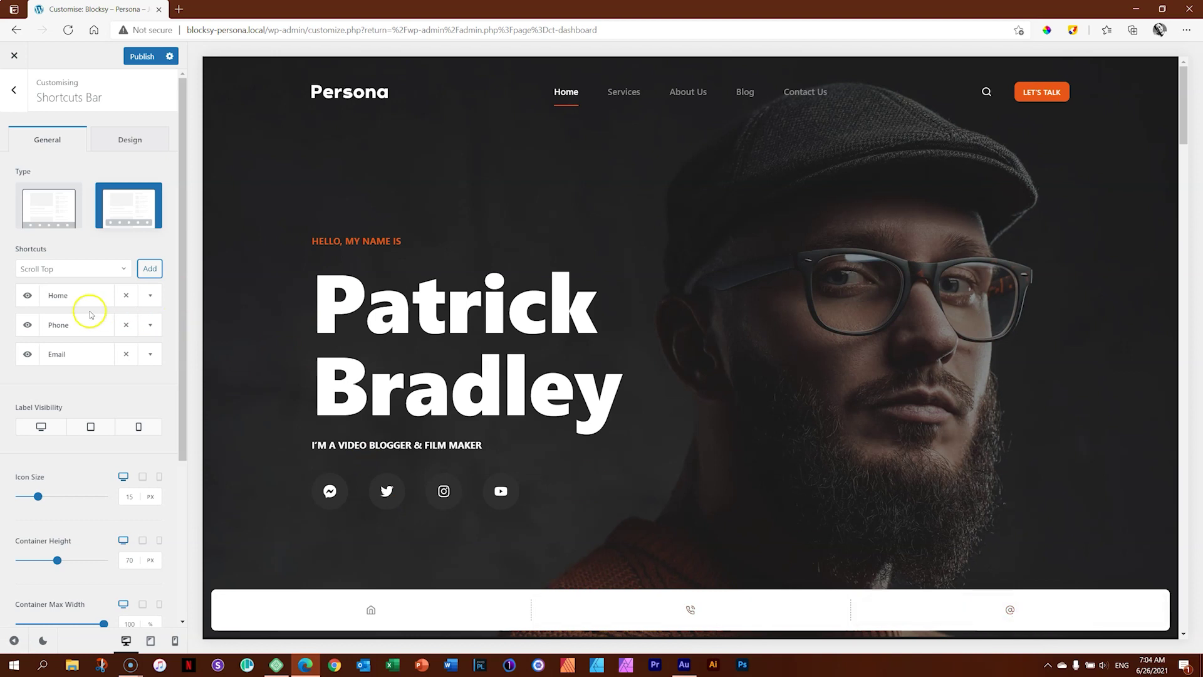
left_click(31, 355)
left_click(29, 355)
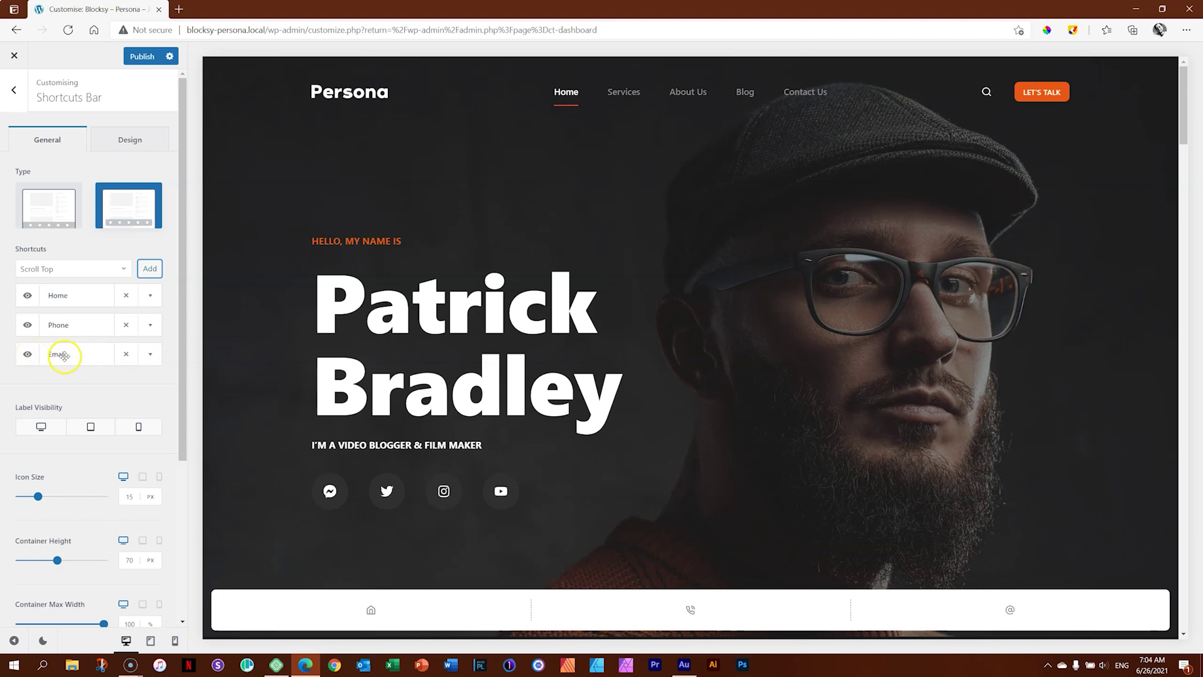
left_click(153, 355)
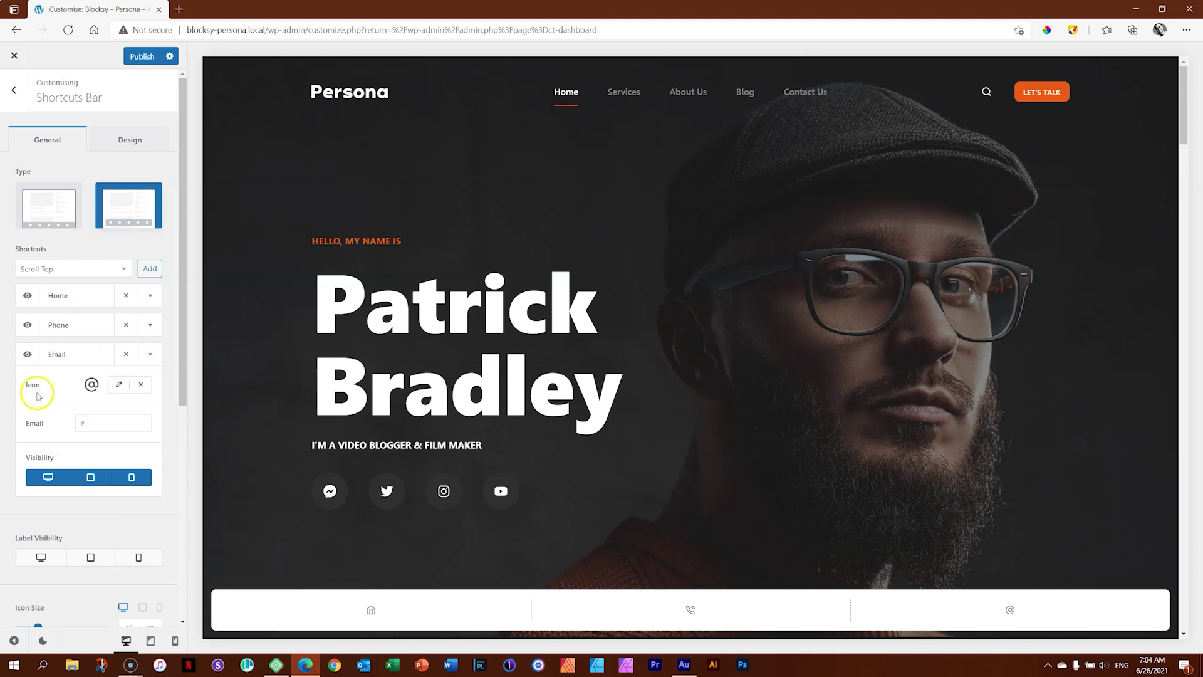
Search the icons for 'mail' and give the Email shortcut the @ icon.
left_click(119, 386)
left_click(75, 423)
type("mai")
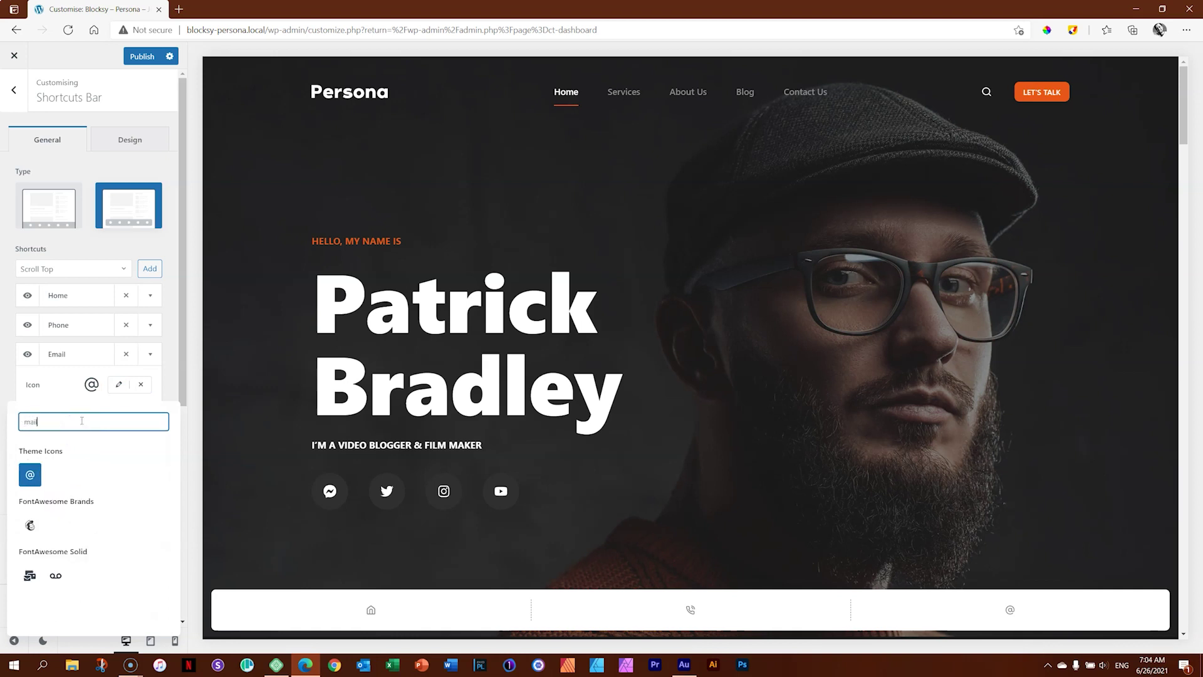
type("l")
left_click(29, 575)
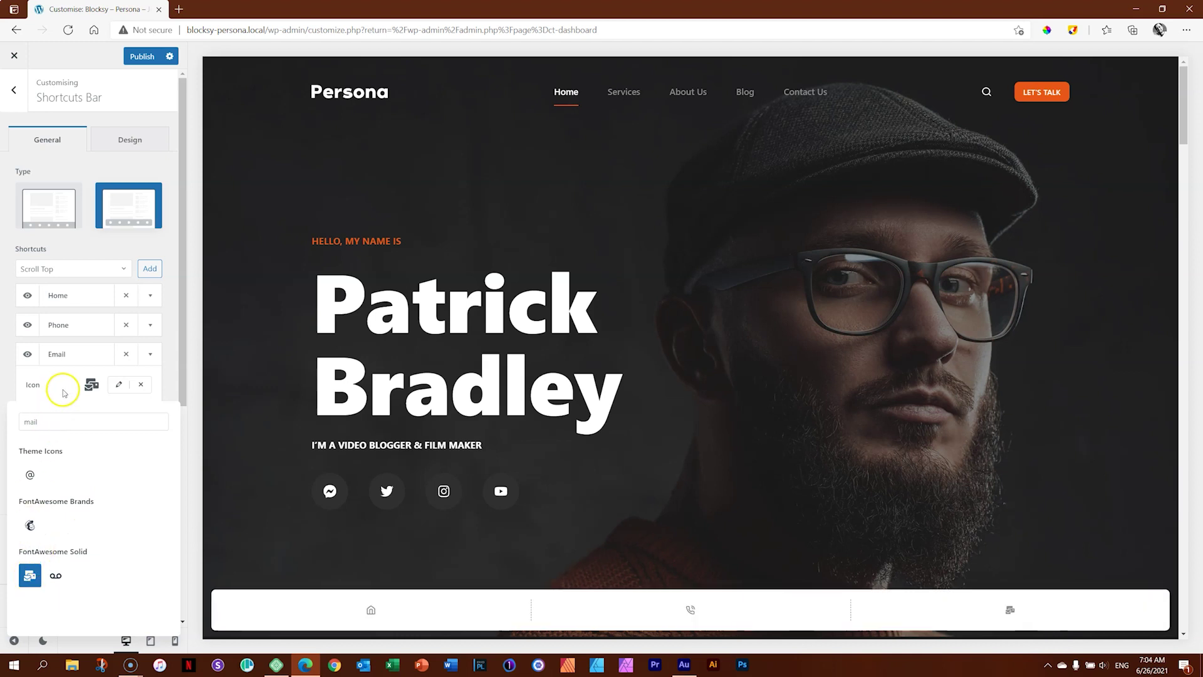
left_click(118, 385)
left_click(110, 423)
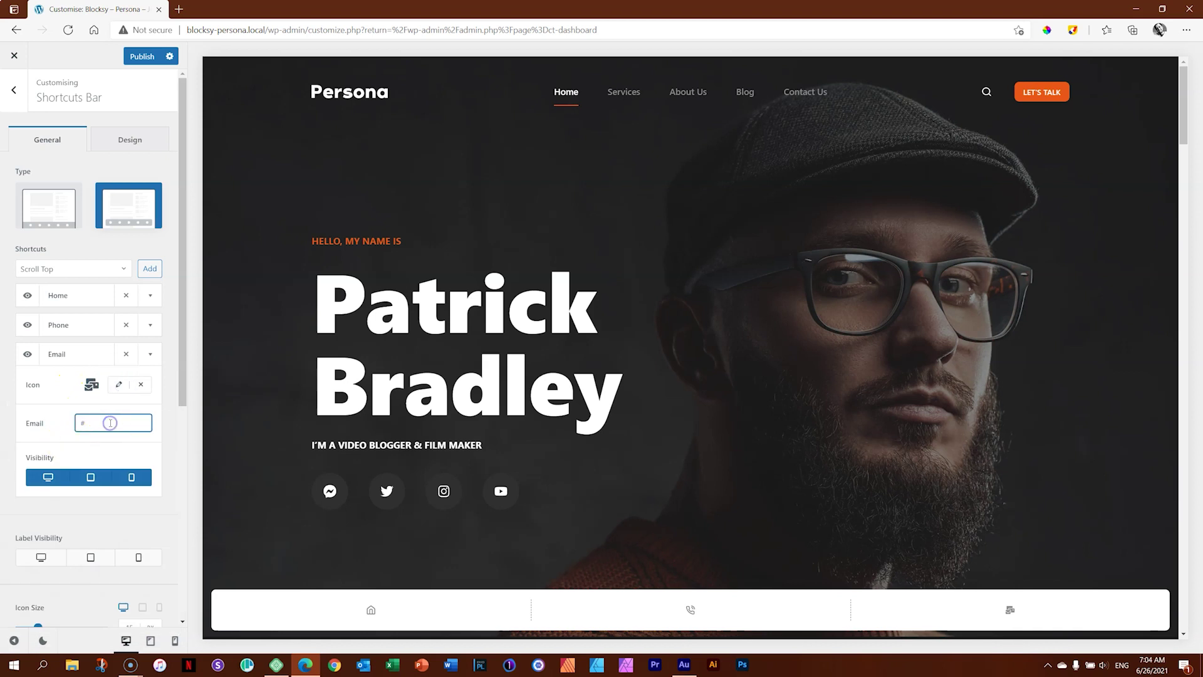
left_click(118, 385)
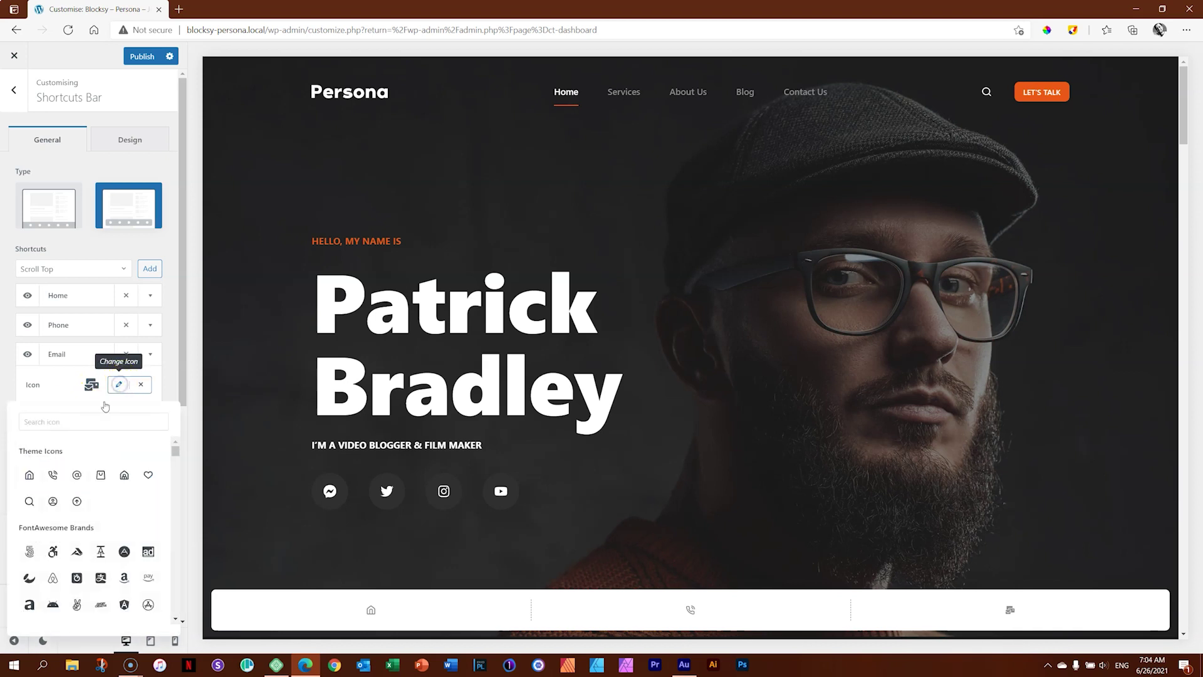
left_click(77, 474)
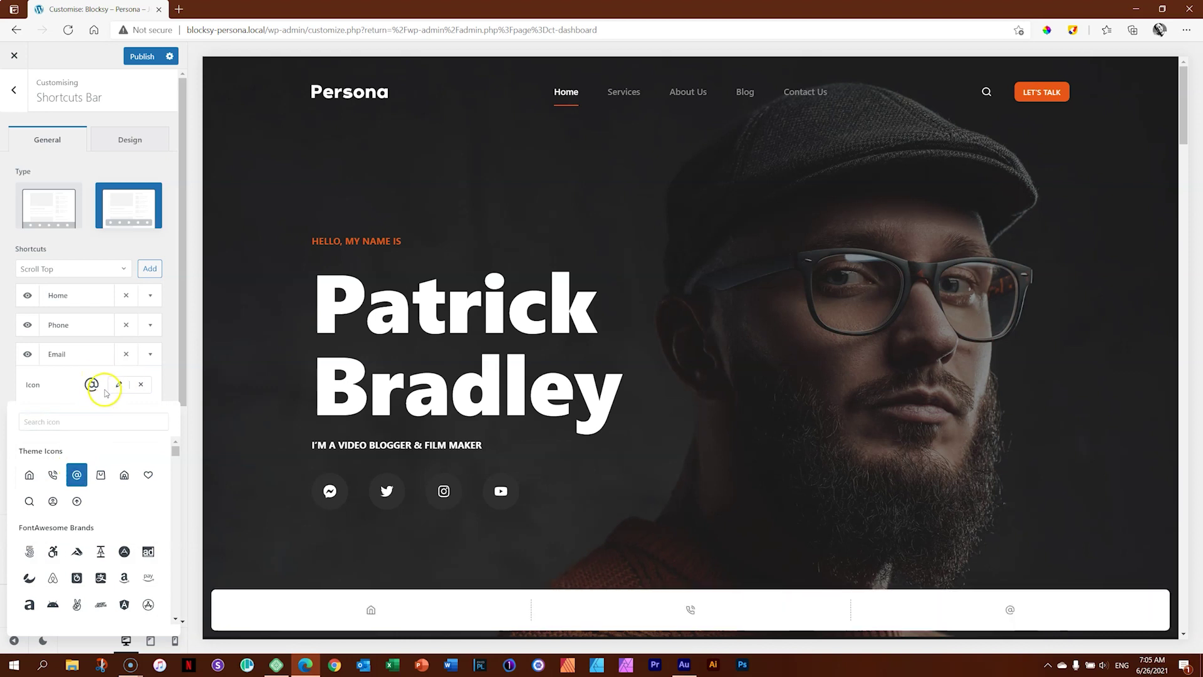
left_click(55, 387)
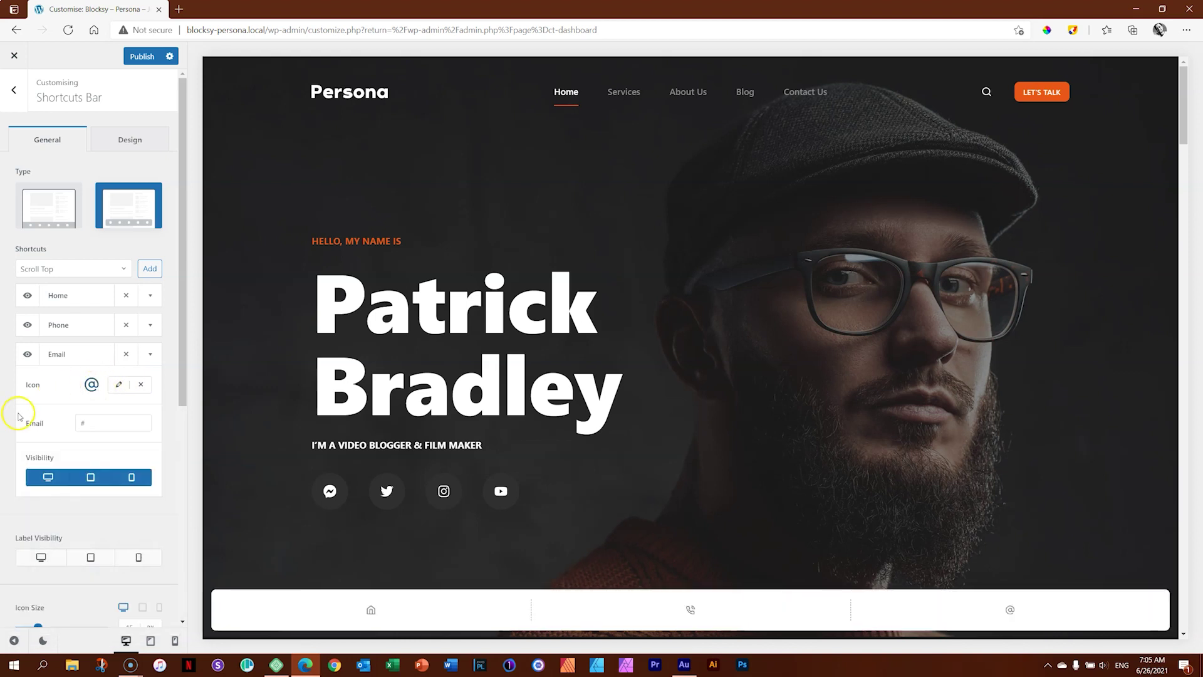
Replace the placeholder # with the contact's e-mail address in the Email field.
left_click(98, 424)
double_click(98, 424)
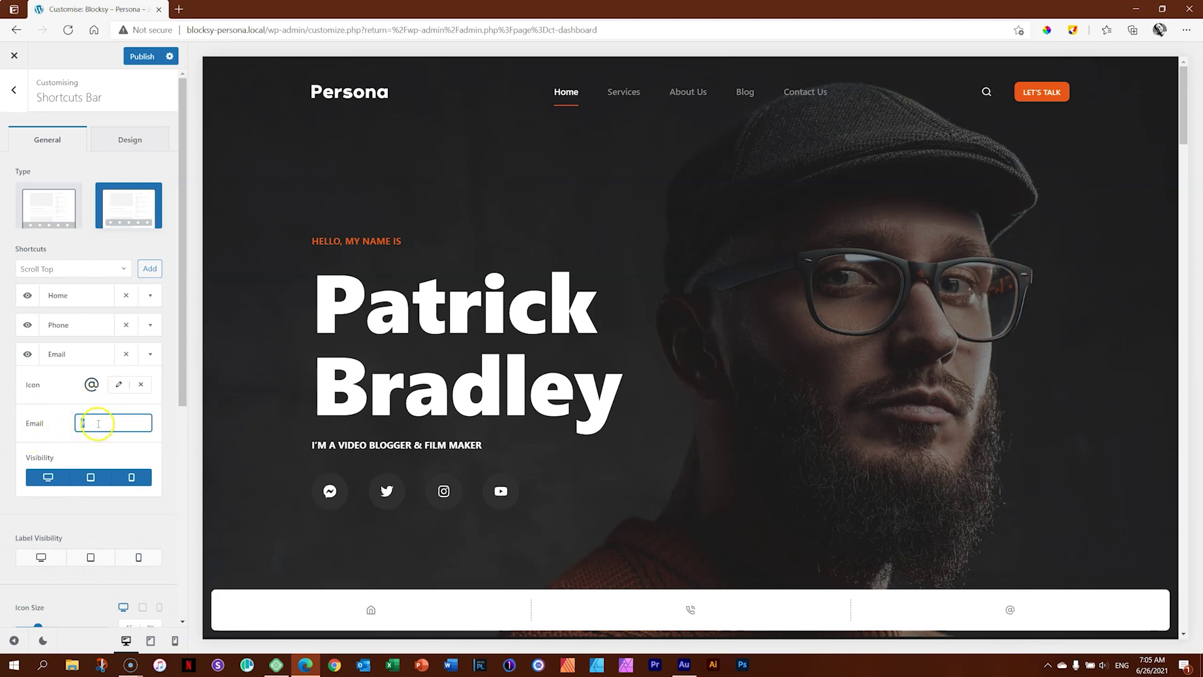
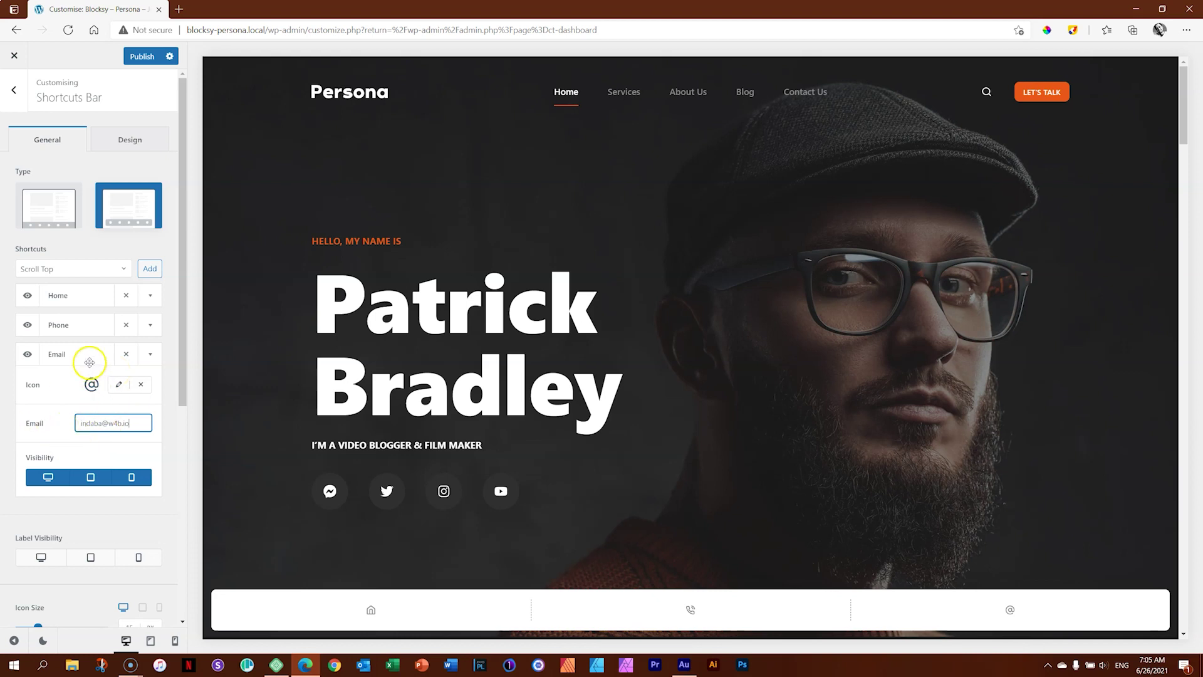
left_click(150, 324)
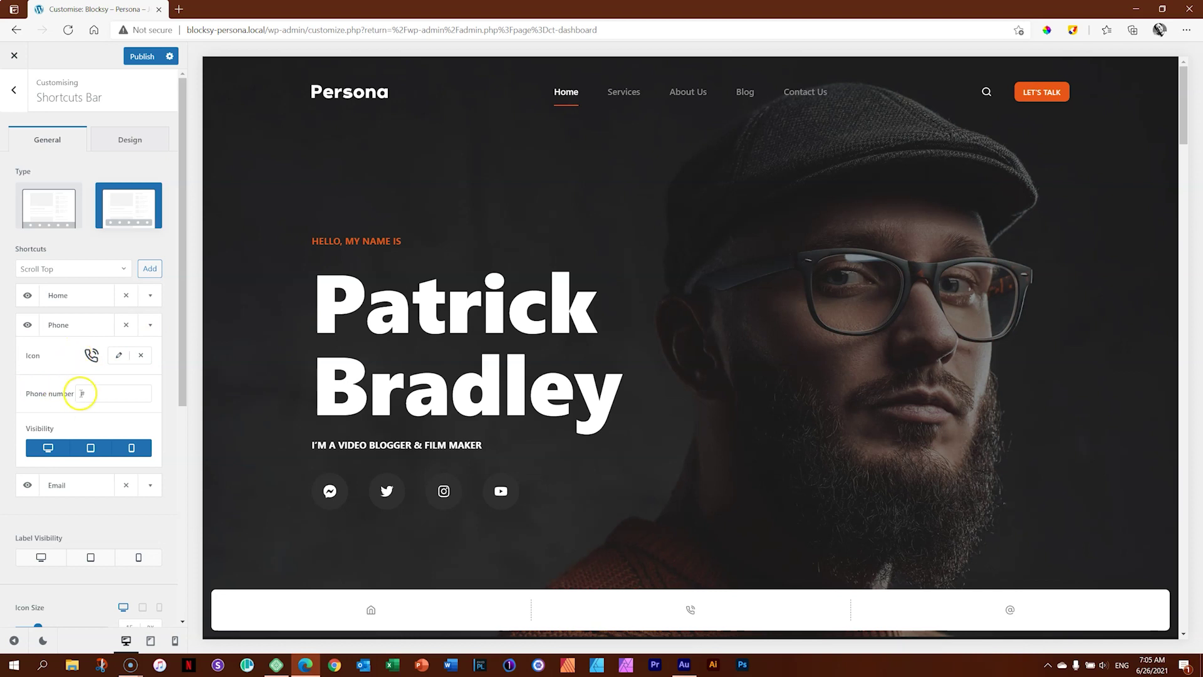
Review the Phone and Home shortcut settings and the list of shortcut types.
left_click(150, 325)
left_click(150, 298)
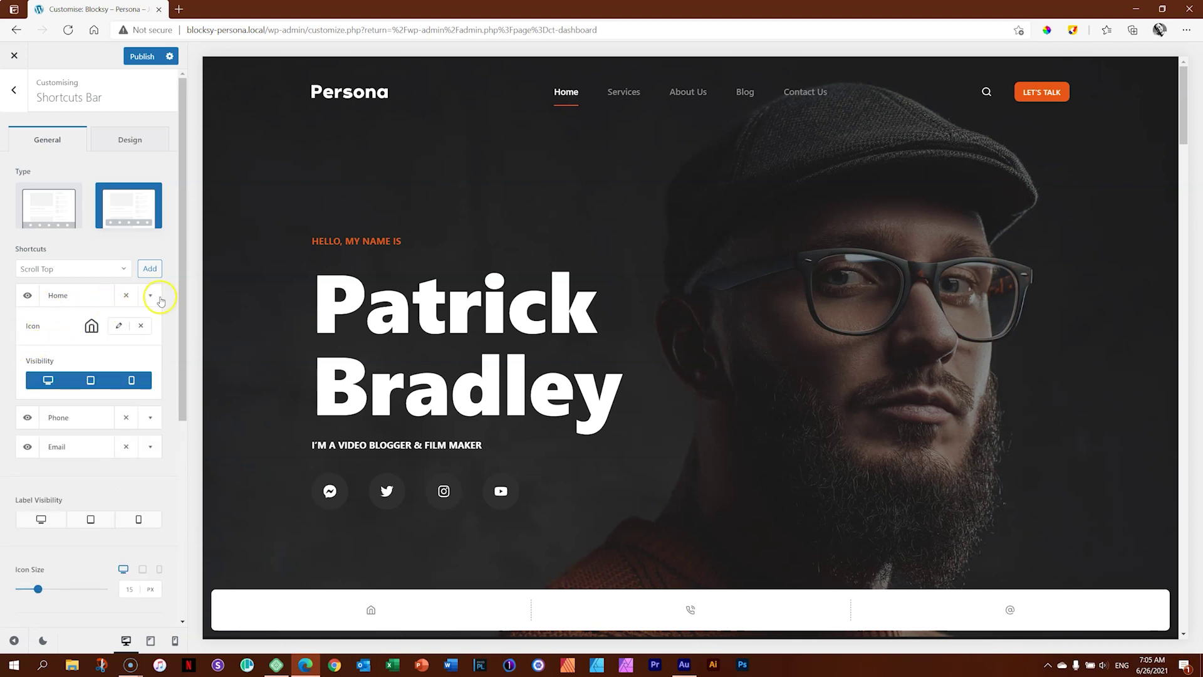
left_click(150, 296)
left_click(118, 270)
left_click(122, 269)
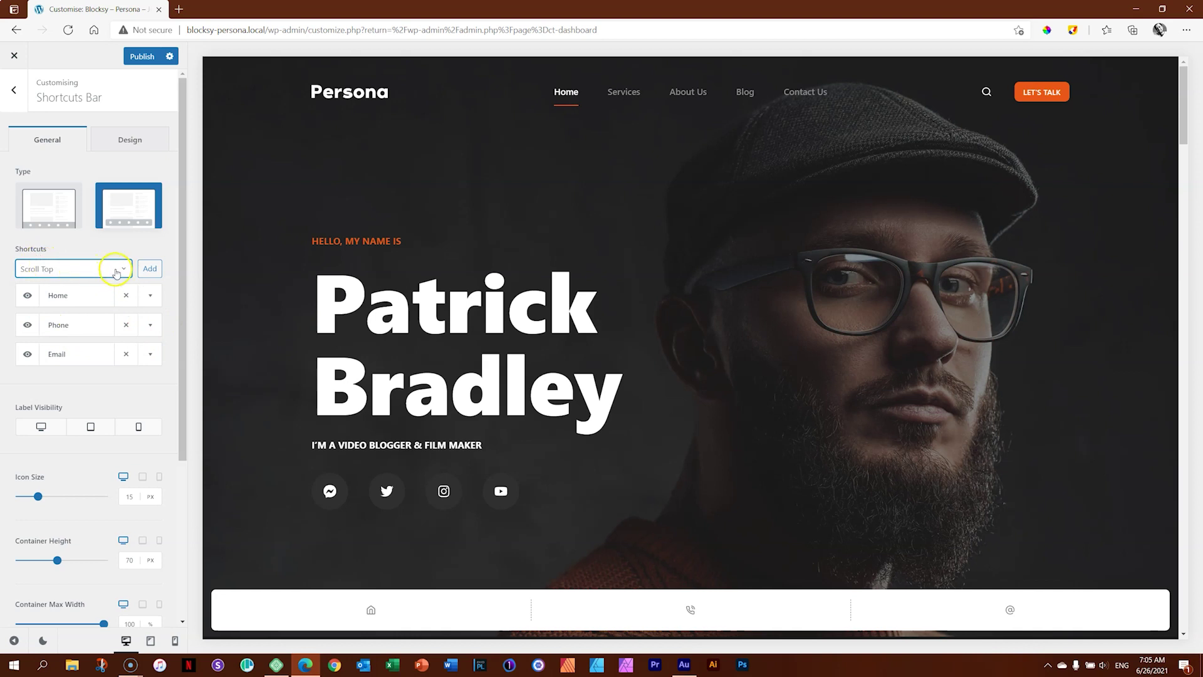
Delete the Email, Phone and Home shortcuts, then pick Home to add back.
left_click(126, 354)
left_click(126, 325)
left_click(127, 297)
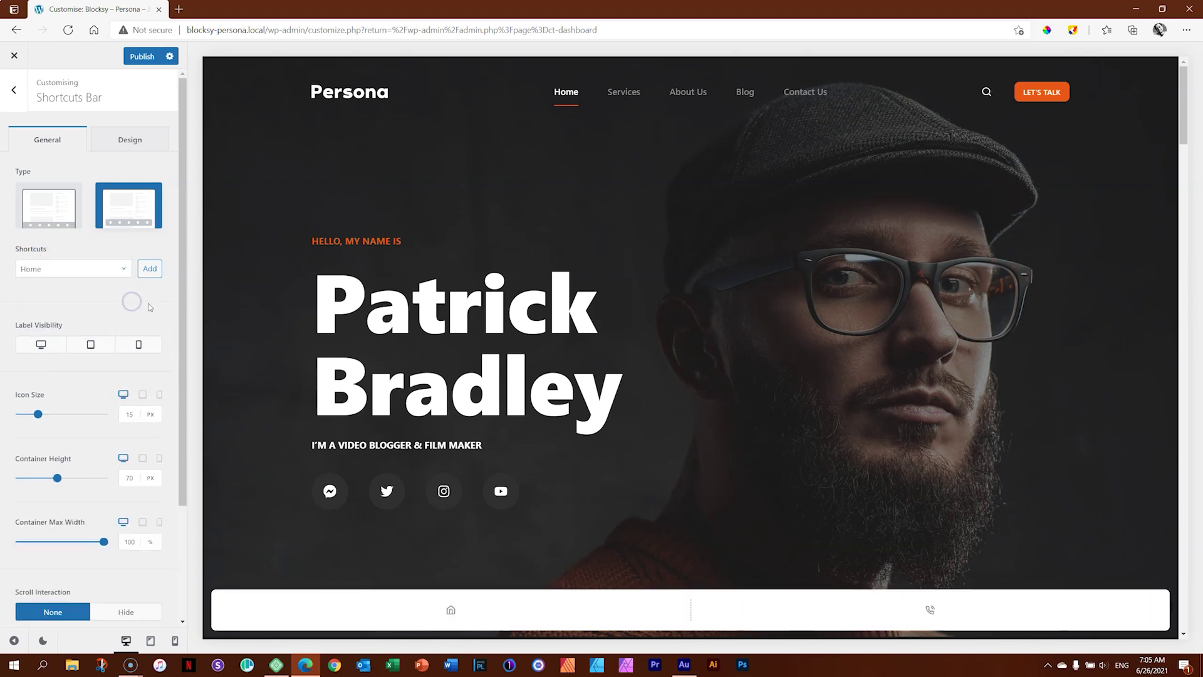
left_click(19, 269)
left_click(118, 274)
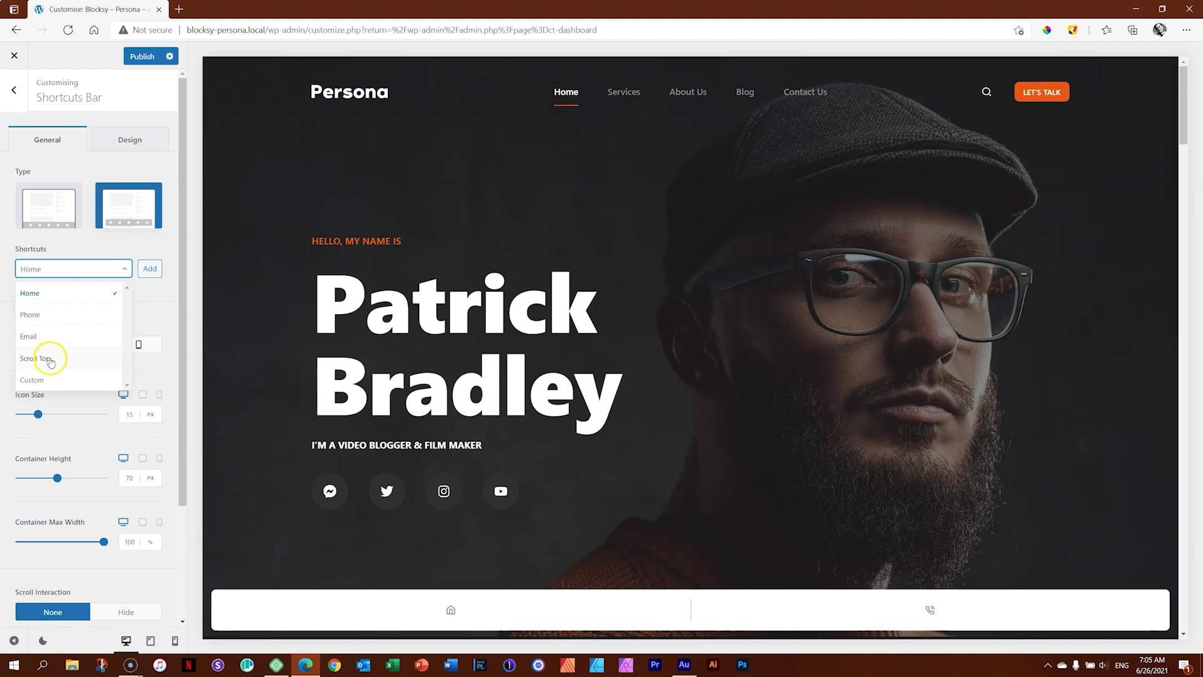
left_click(32, 303)
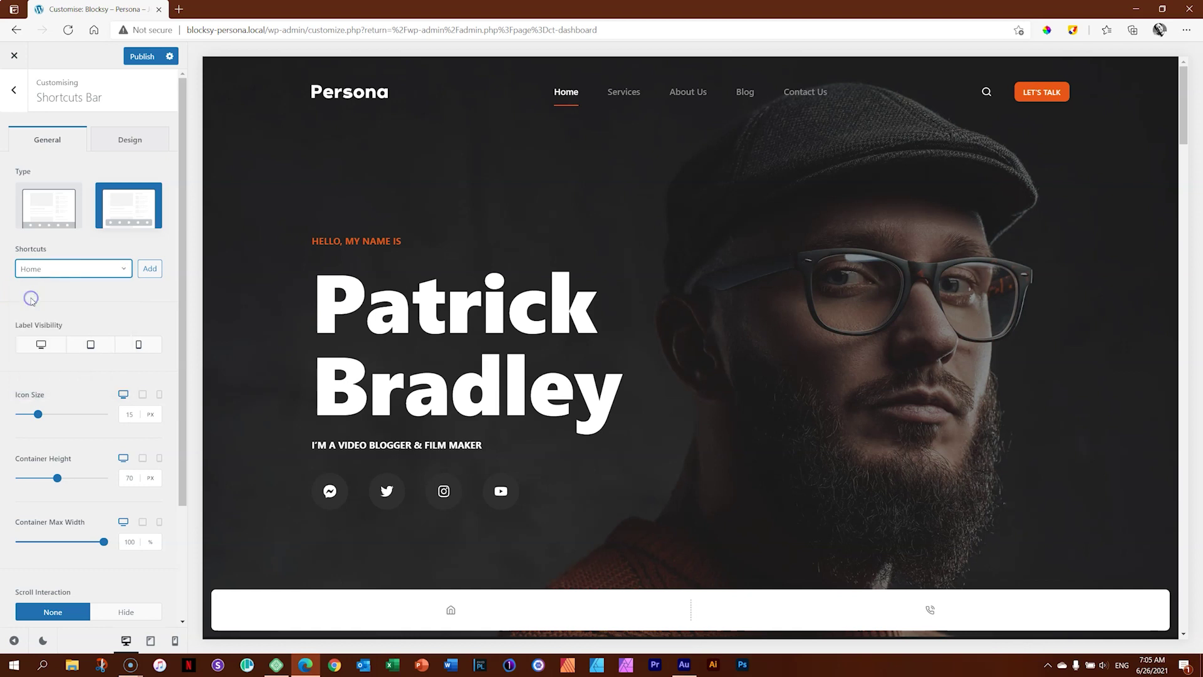
Add Home, Phone and Email shortcuts back to the bar.
left_click(148, 269)
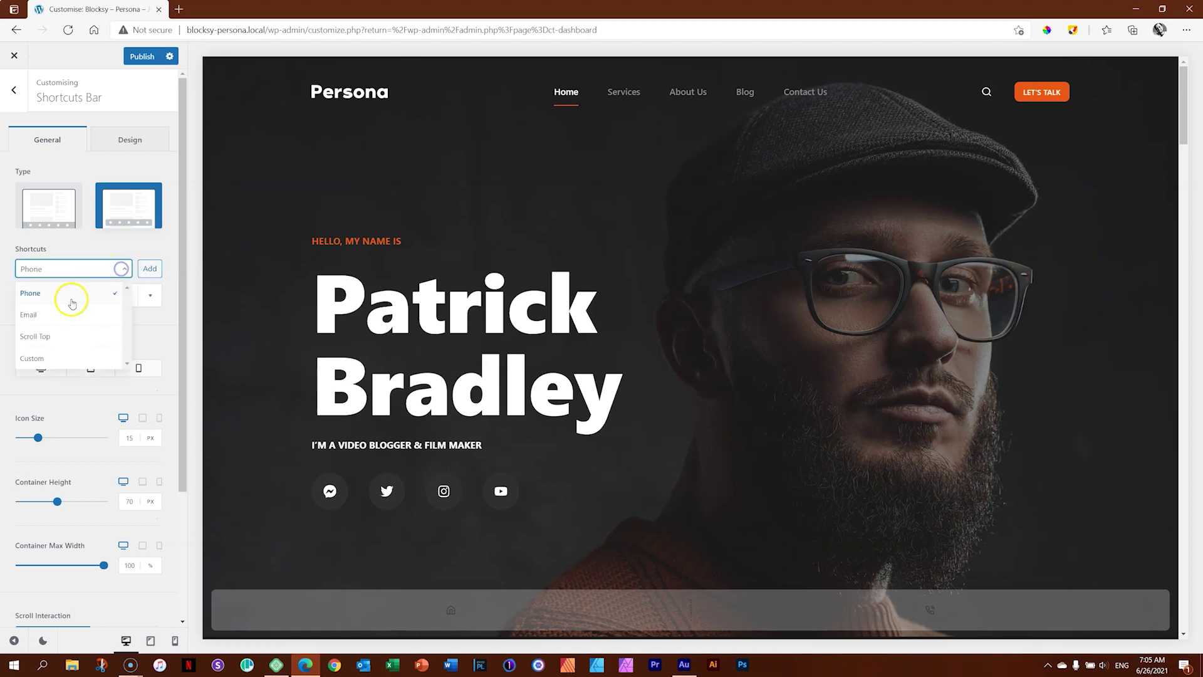
left_click(119, 269)
left_click(62, 294)
left_click(149, 269)
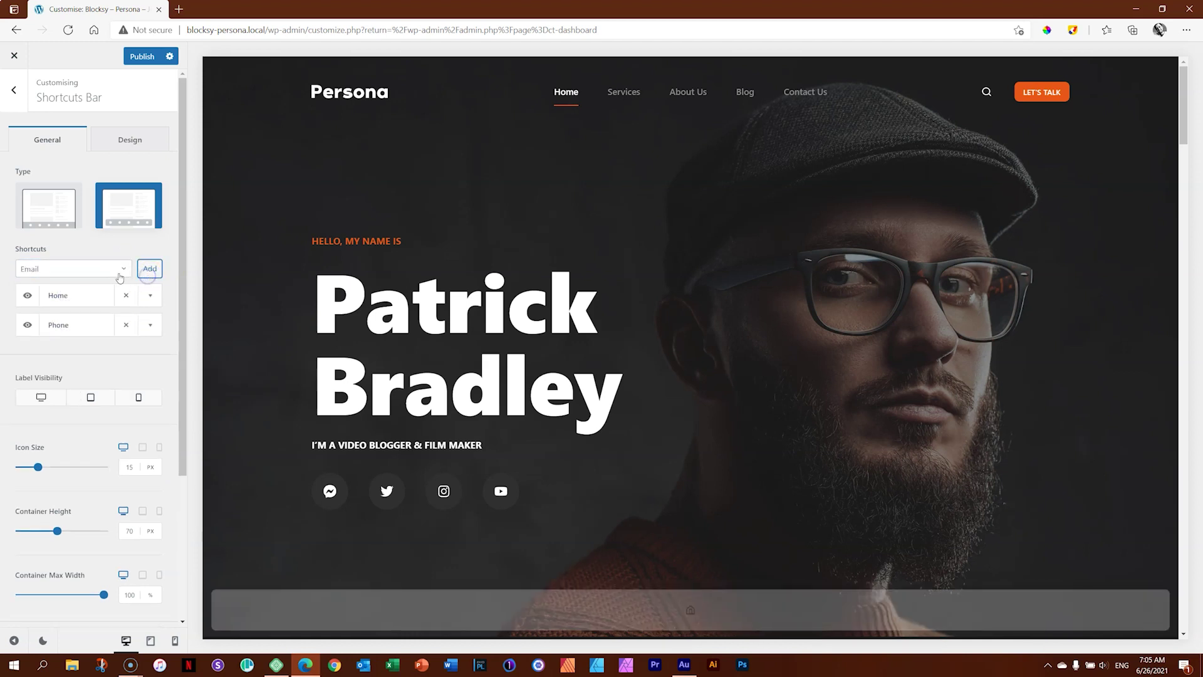
left_click(119, 269)
left_click(57, 299)
left_click(158, 278)
Test a Scroll Top shortcut in the preview, then remove it.
left_click(123, 271)
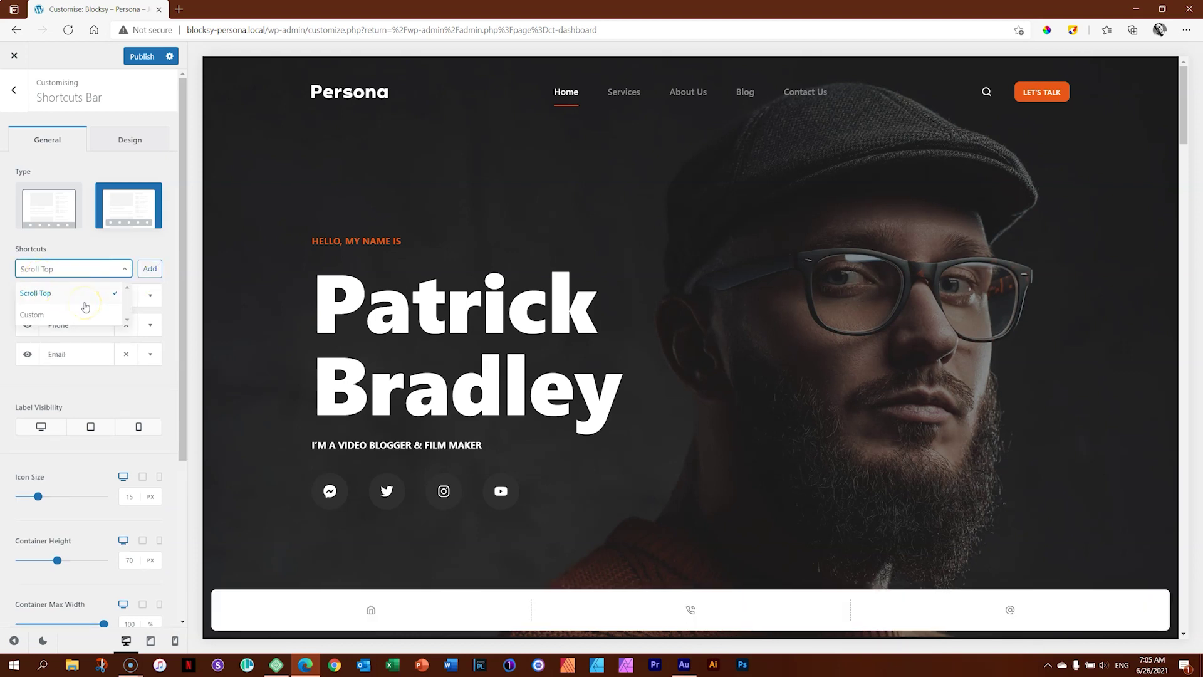
scroll(981, 283, "down", 10)
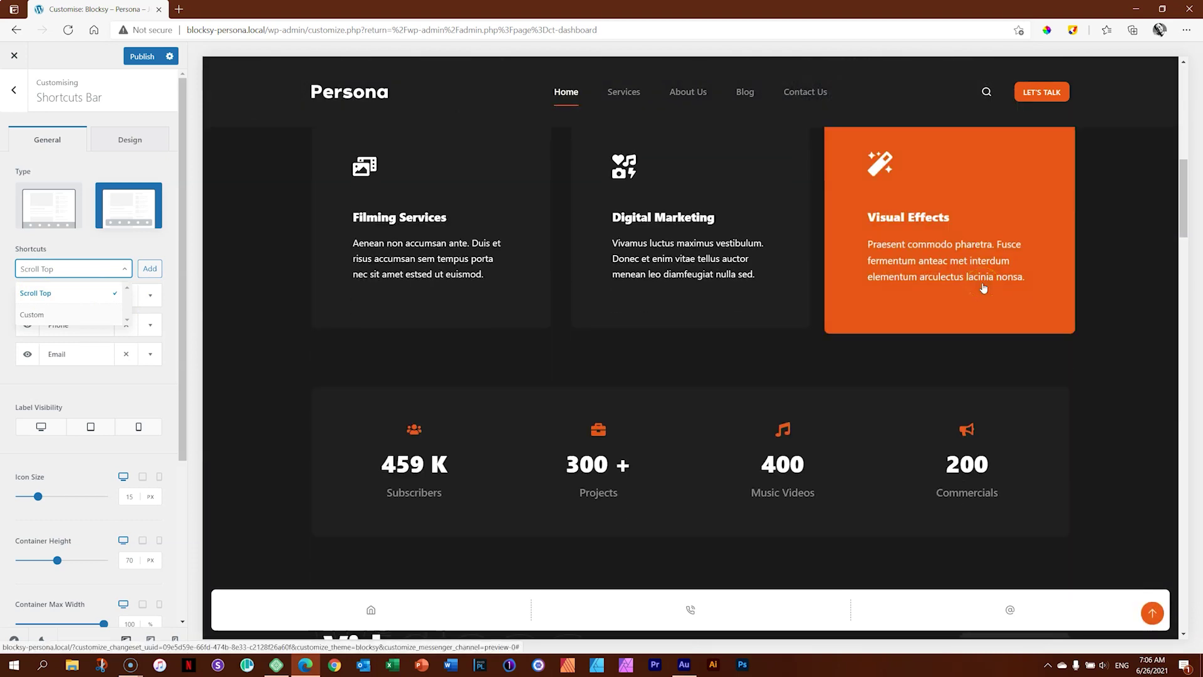
left_click(1150, 614)
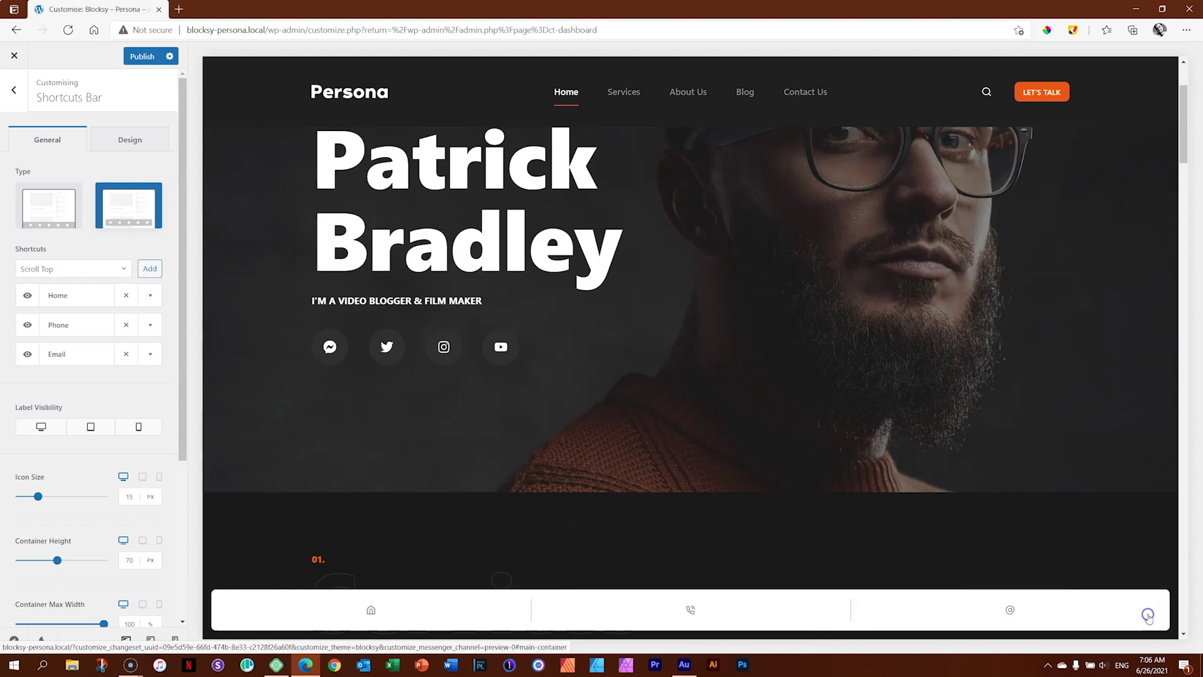
scroll(1039, 430, "down", 3)
scroll(1038, 431, "down", 5)
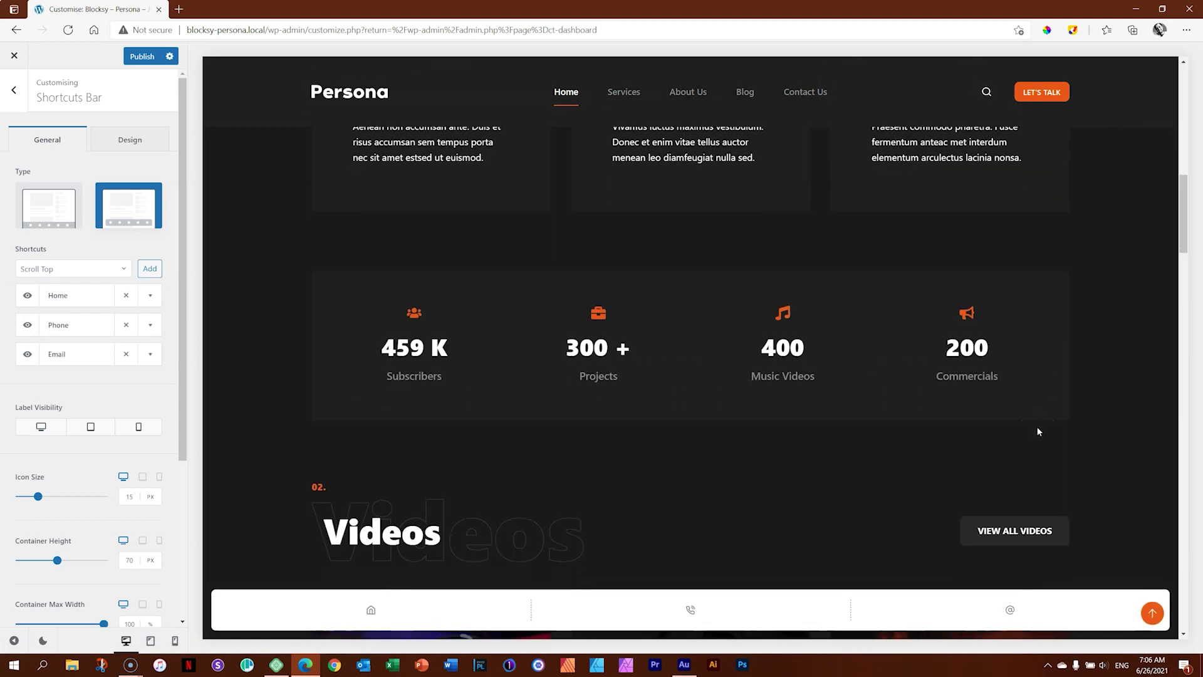
left_click(146, 269)
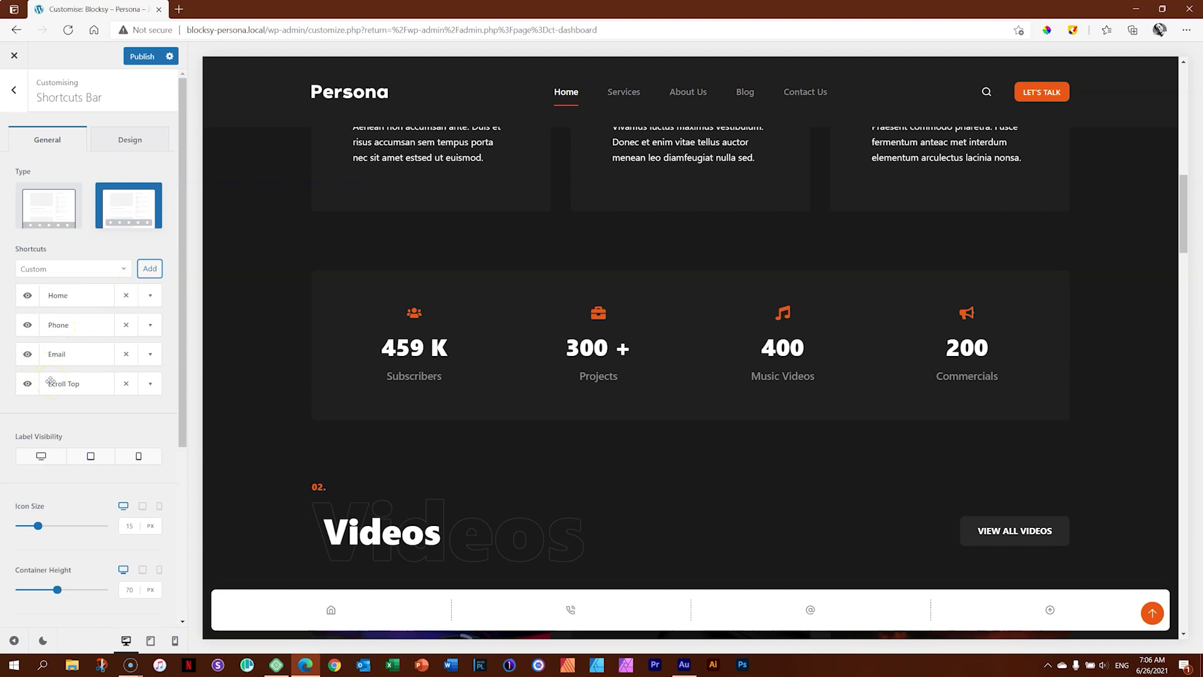
left_click(123, 385)
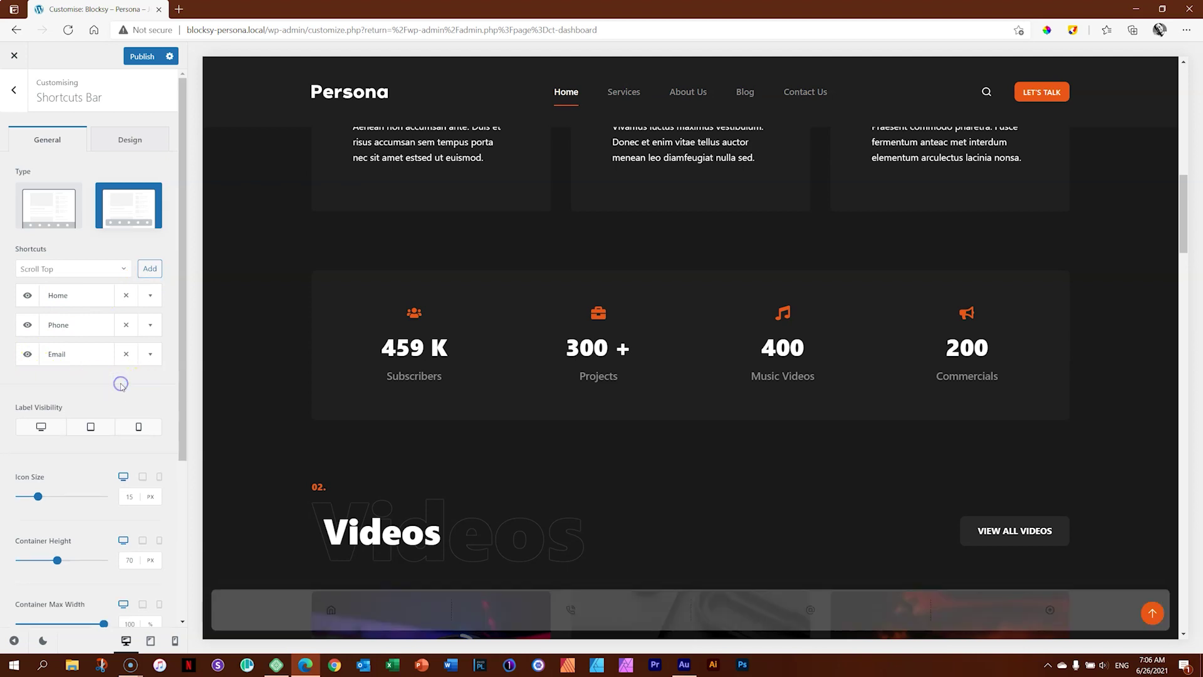
left_click(119, 270)
Add a Custom shortcut with a smiley icon and '#' link as the fourth bar item.
left_click(65, 315)
left_click(154, 271)
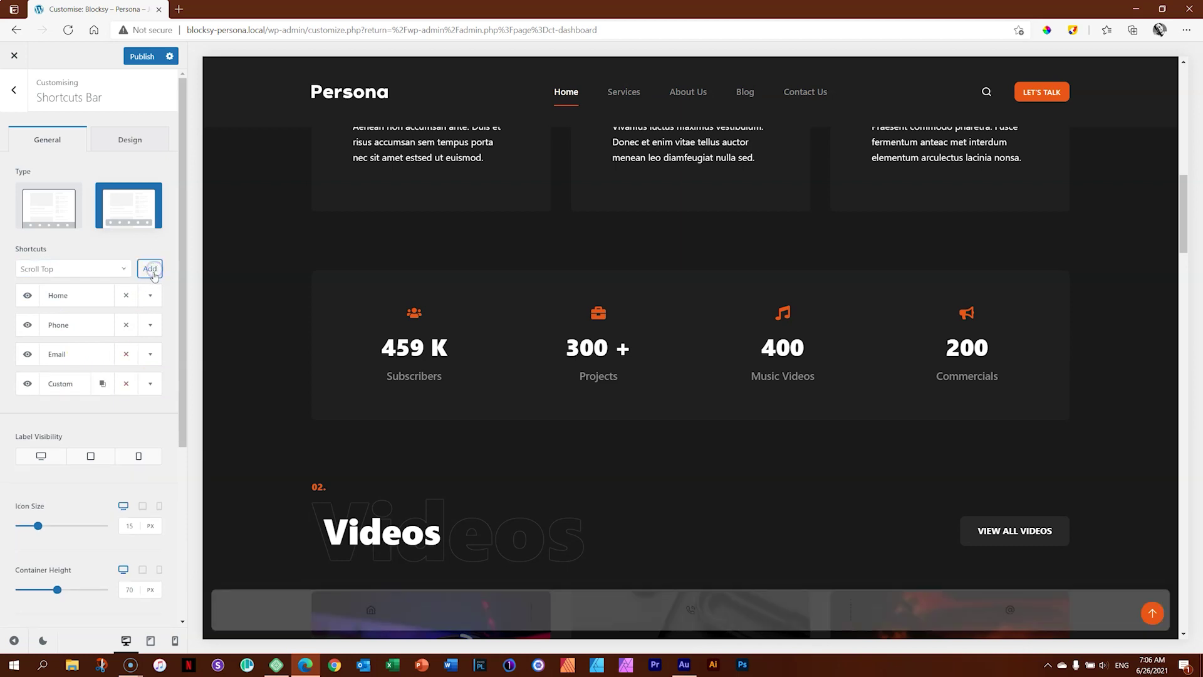
left_click(84, 386)
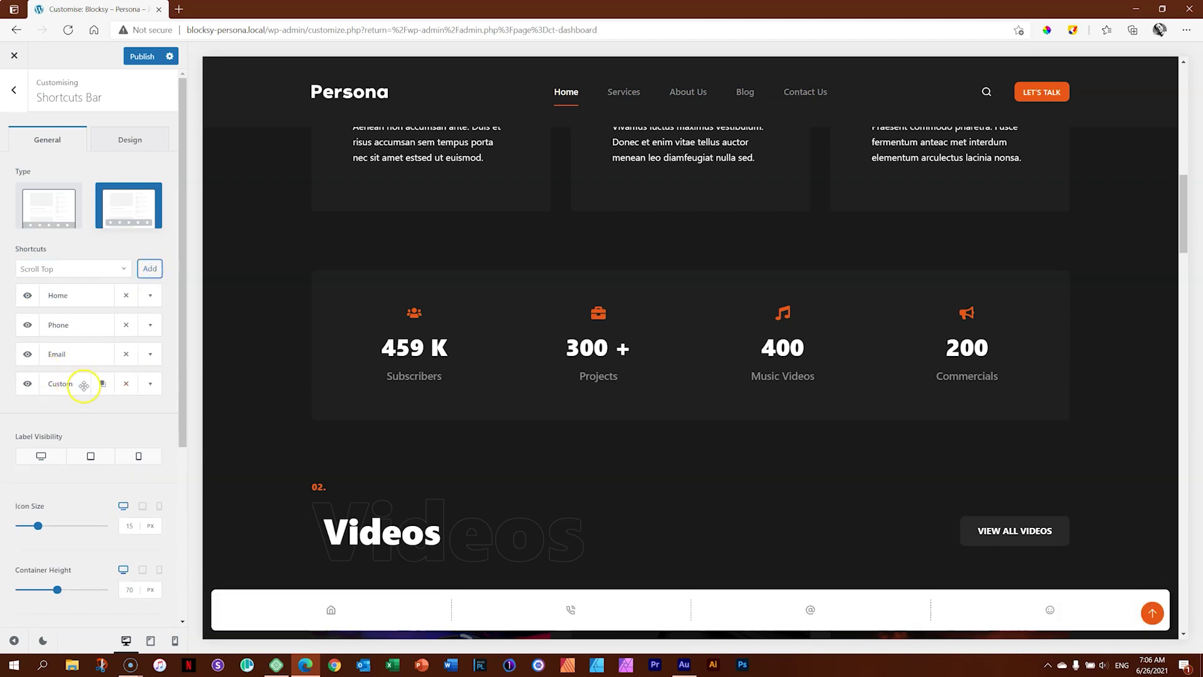
left_click(151, 384)
left_click(91, 455)
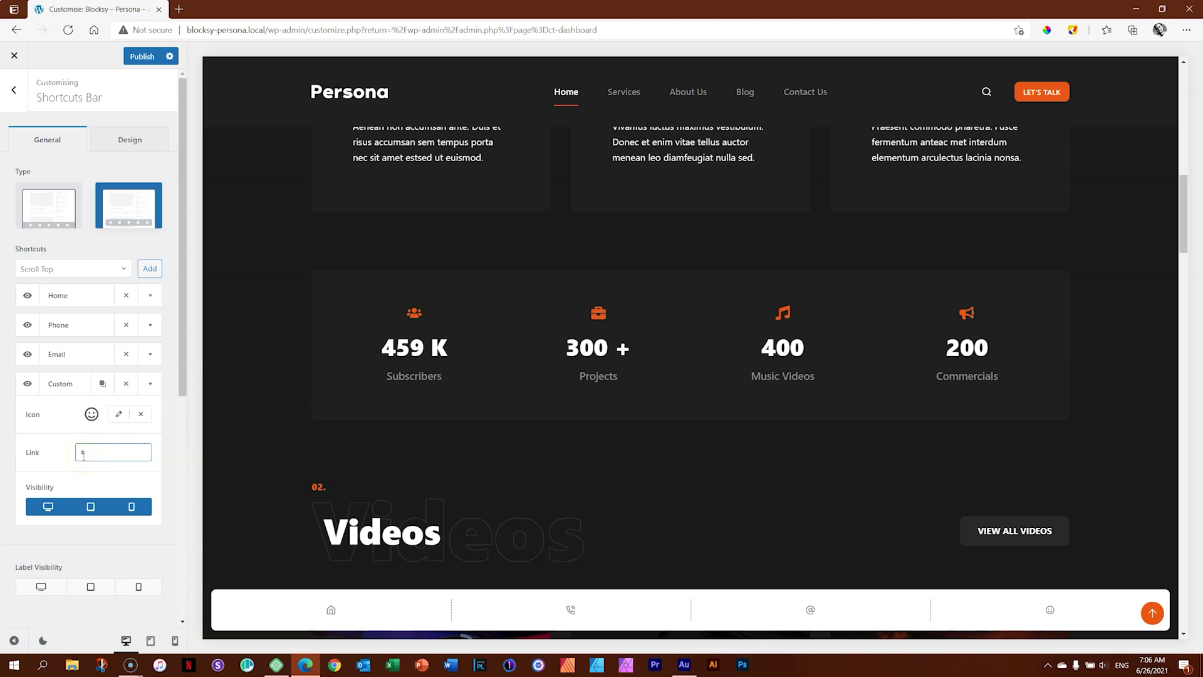
left_click(25, 470)
Hide the Home shortcut on mobile and tablet, then show it on both again.
left_click(151, 296)
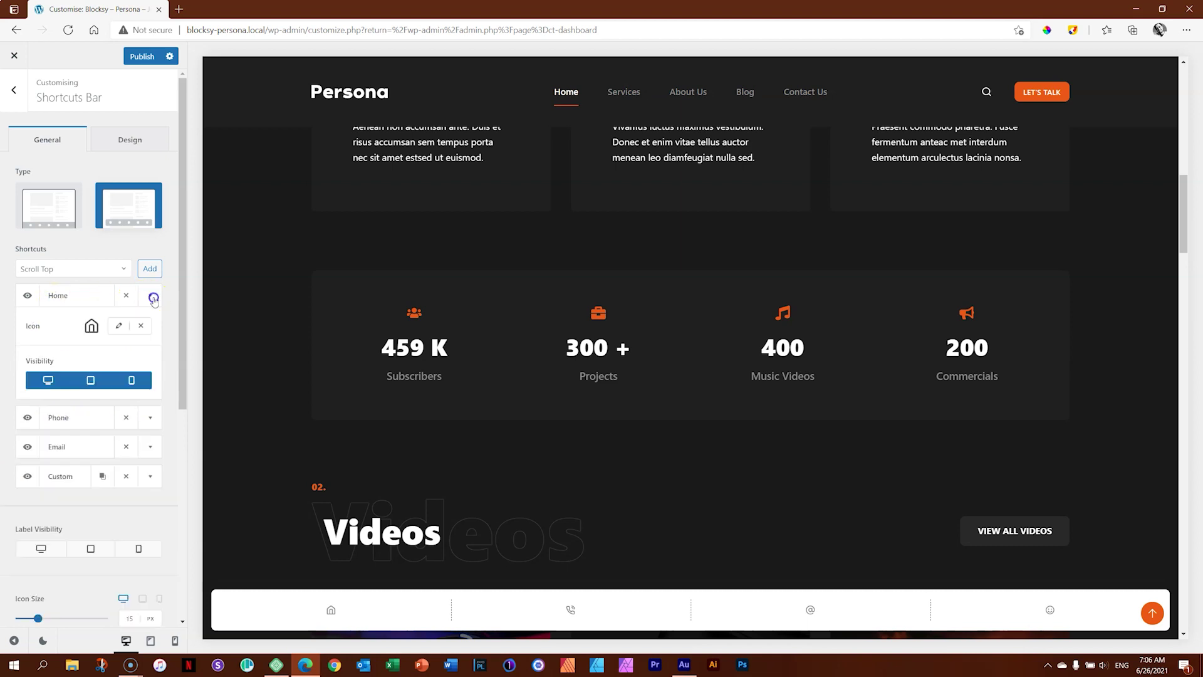
left_click(138, 384)
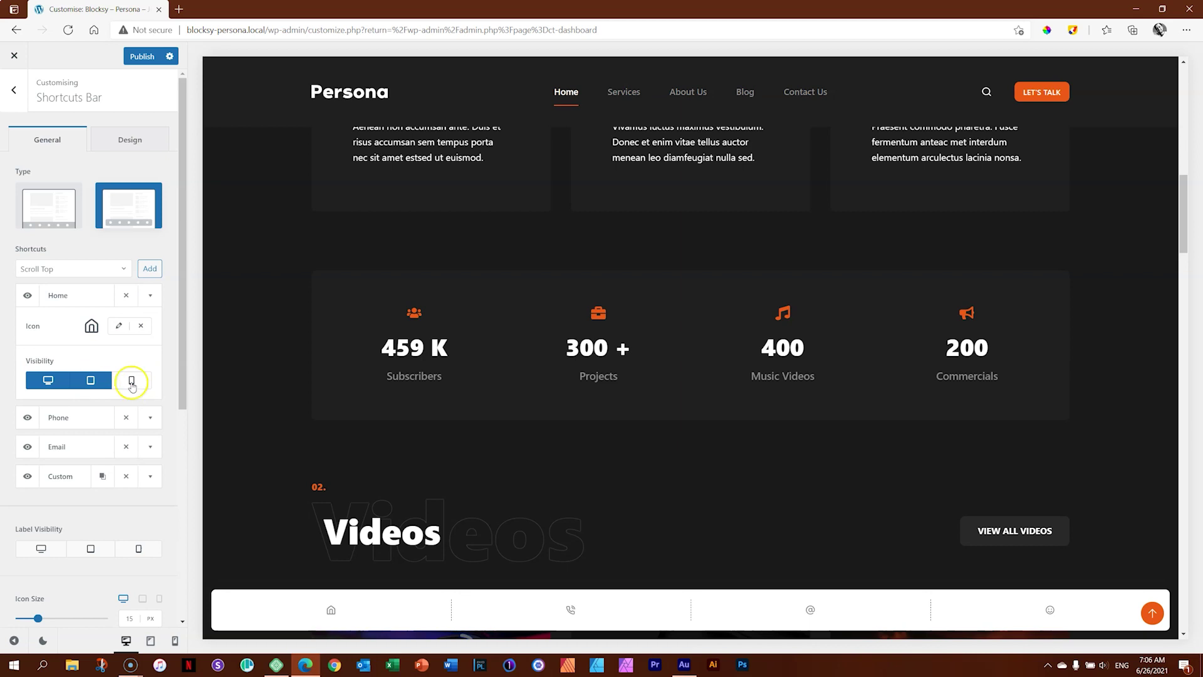
left_click(104, 386)
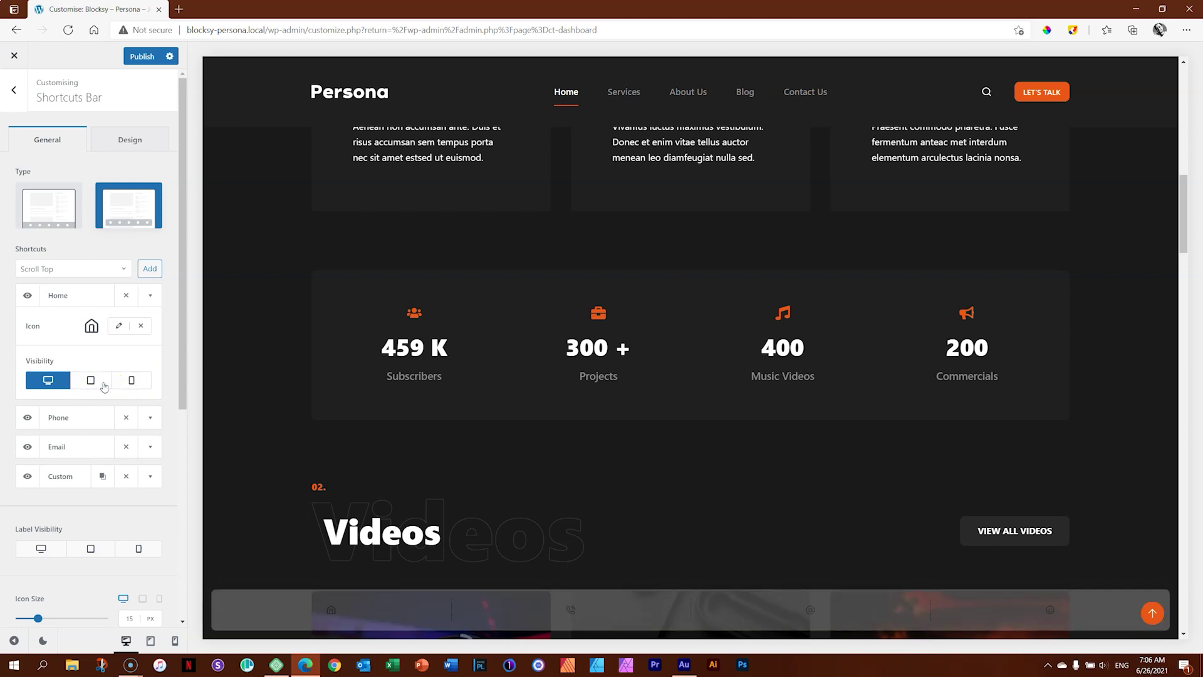
left_click(131, 380)
left_click(102, 380)
Turn on Label Visibility for desktop so Home, Phone, Email and Custom labels appear.
left_click(150, 295)
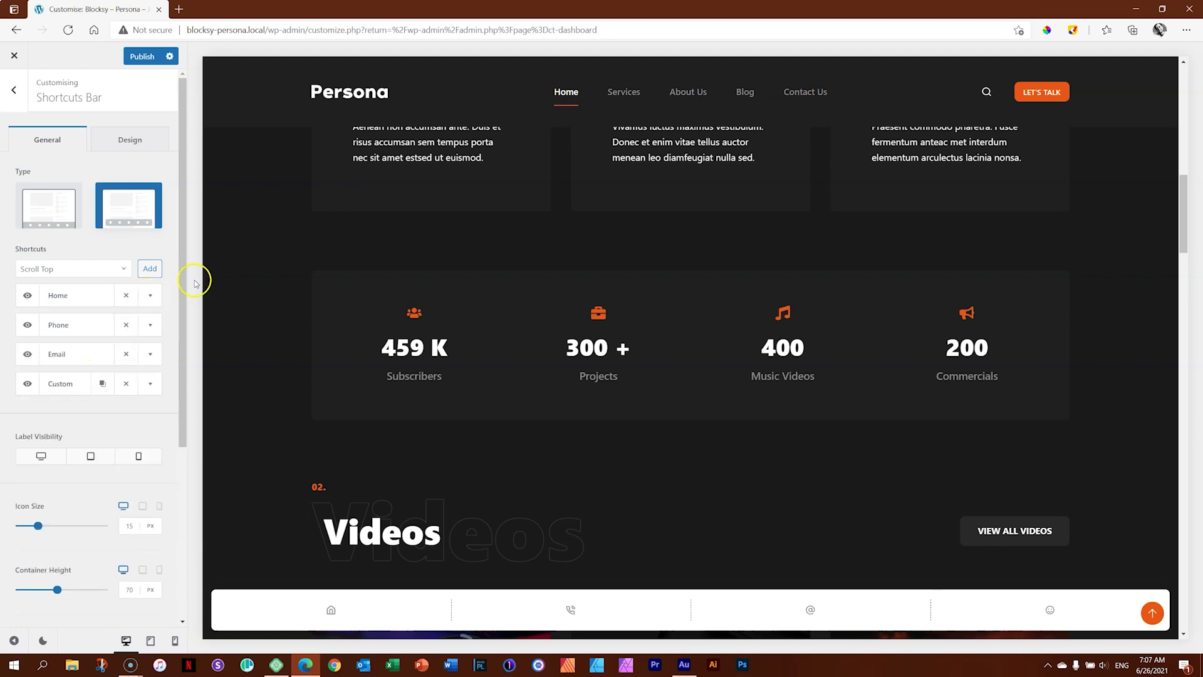
left_click_drag(182, 270, 186, 434)
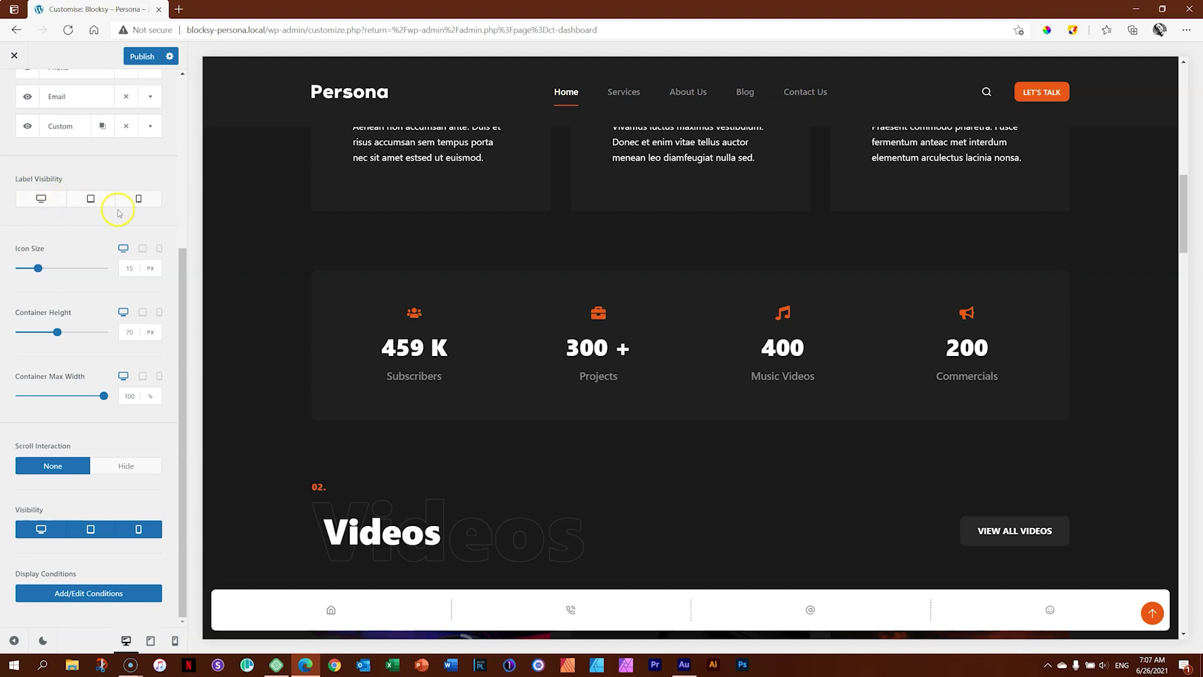
scroll(130, 217, "up", 5)
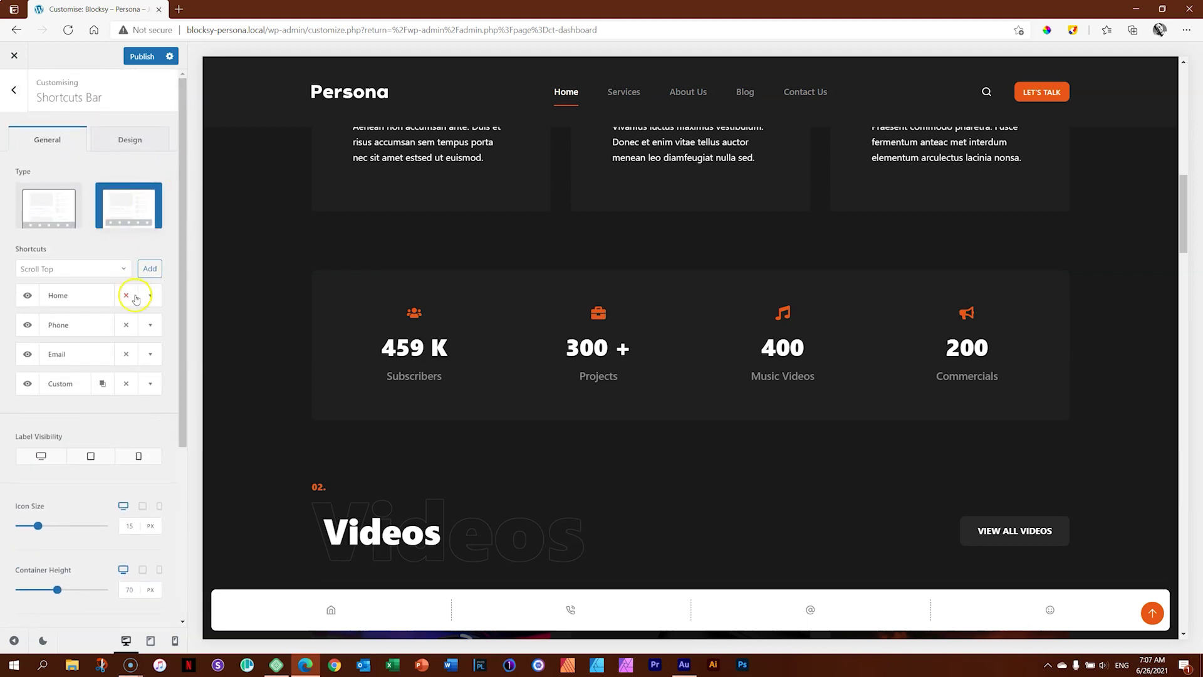
left_click(149, 295)
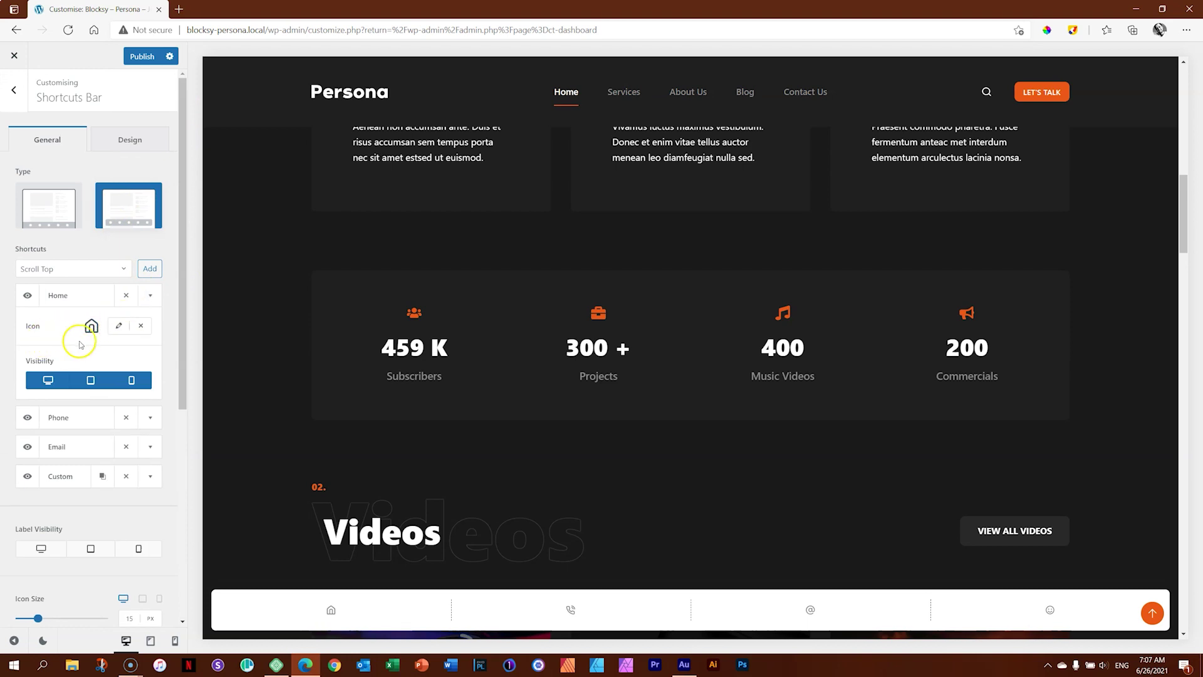
left_click(150, 298)
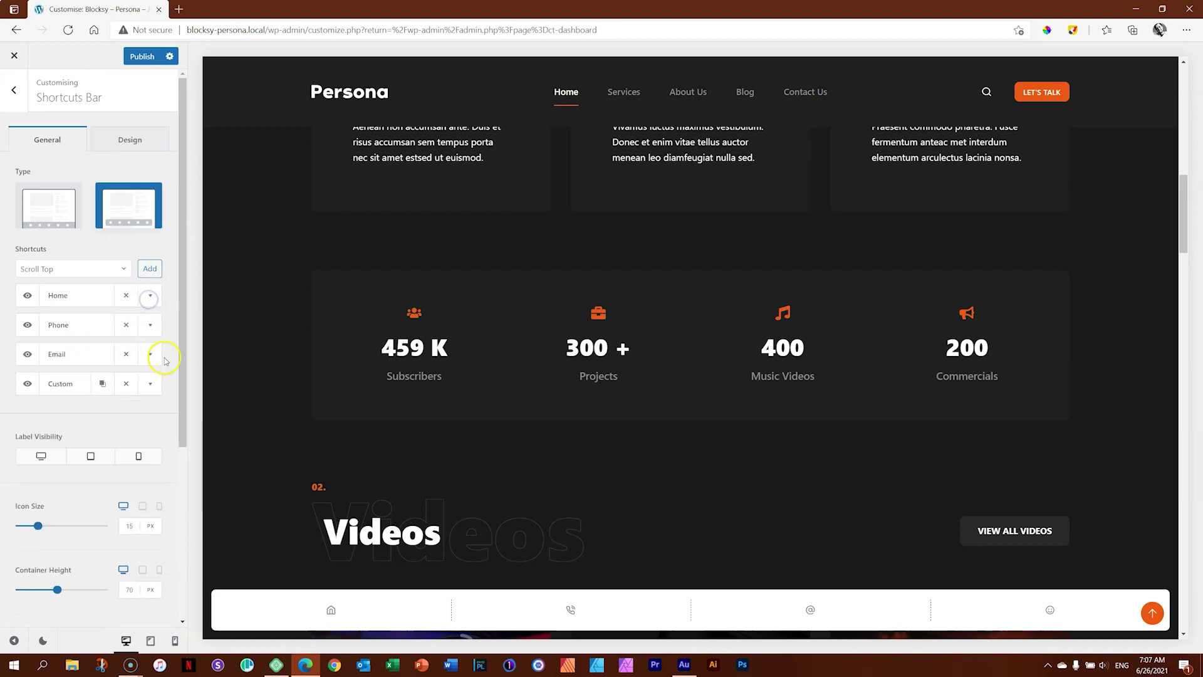
left_click(38, 459)
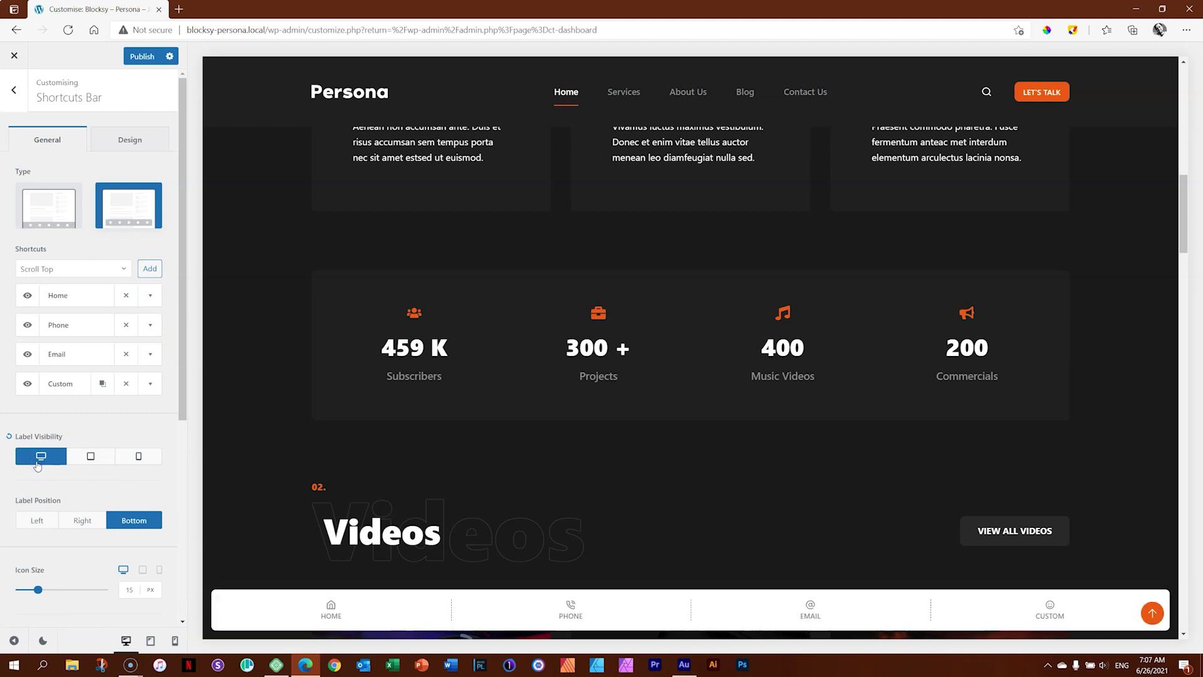
left_click_drag(180, 287, 181, 408)
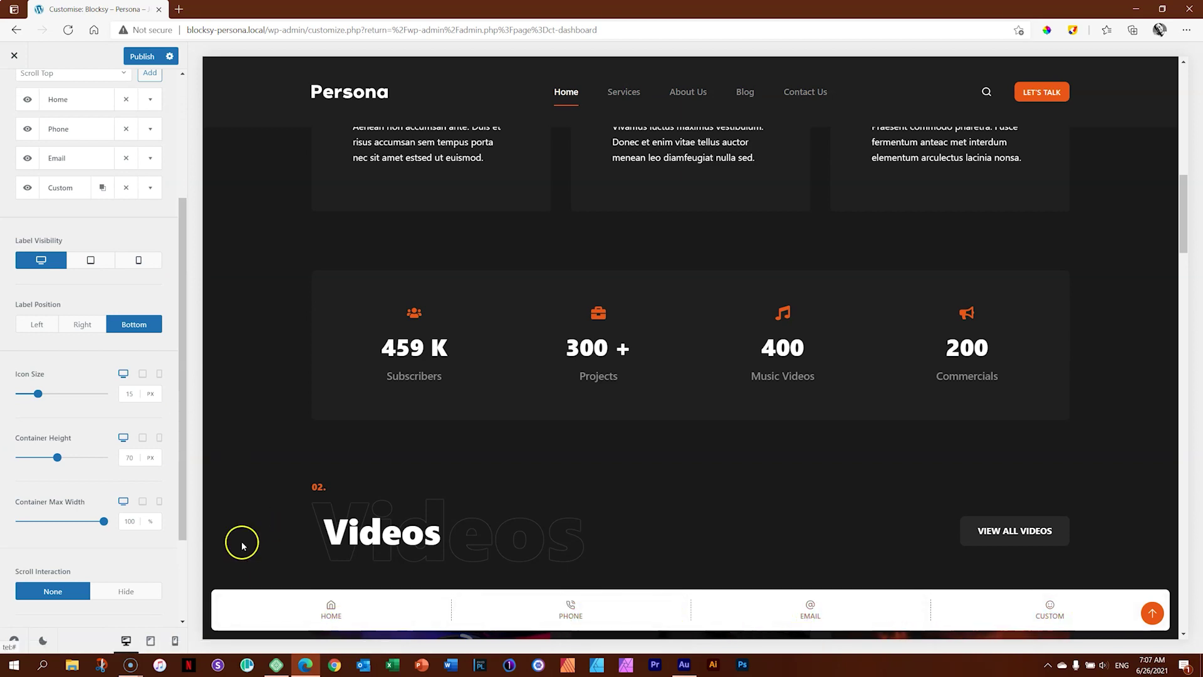
Try labels on tablet and mobile in the mobile preview, leaving the mobile bar icon-only.
left_click(90, 260)
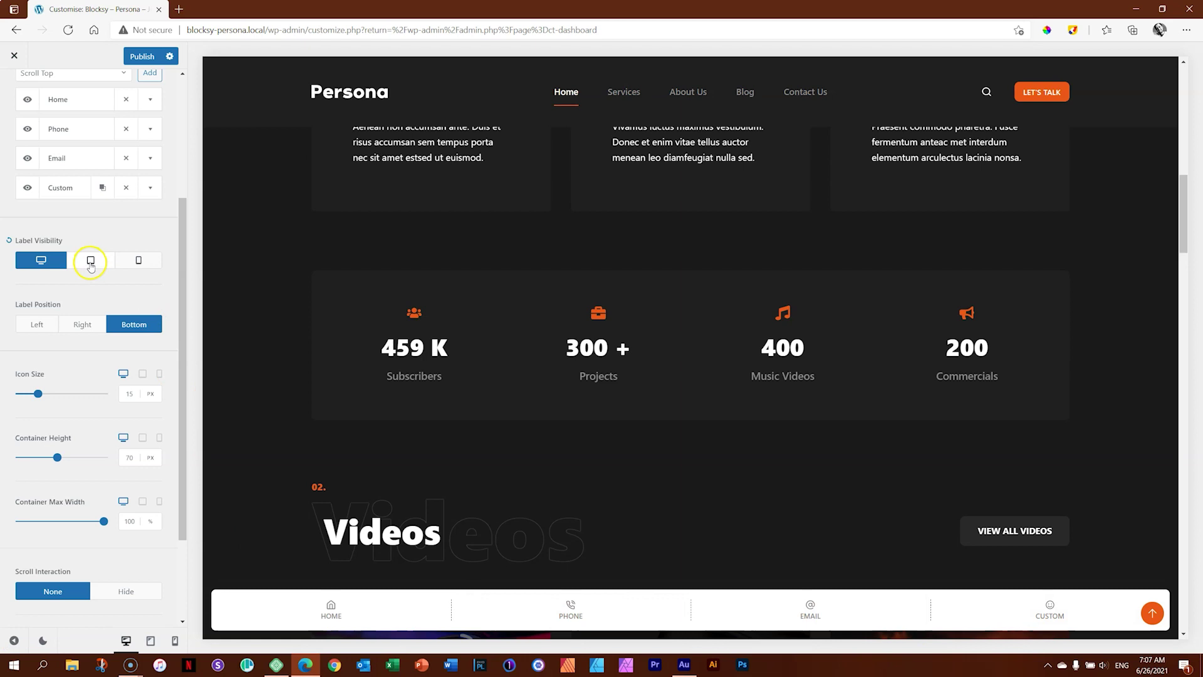
left_click(174, 641)
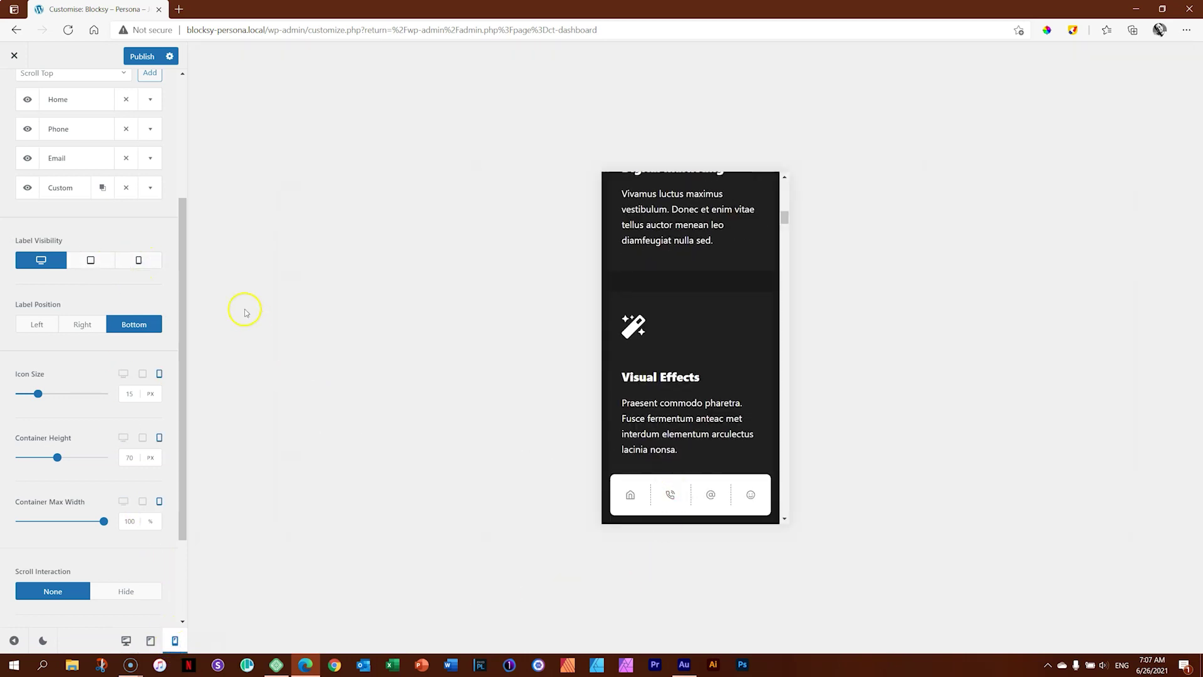
left_click(142, 262)
left_click(142, 262)
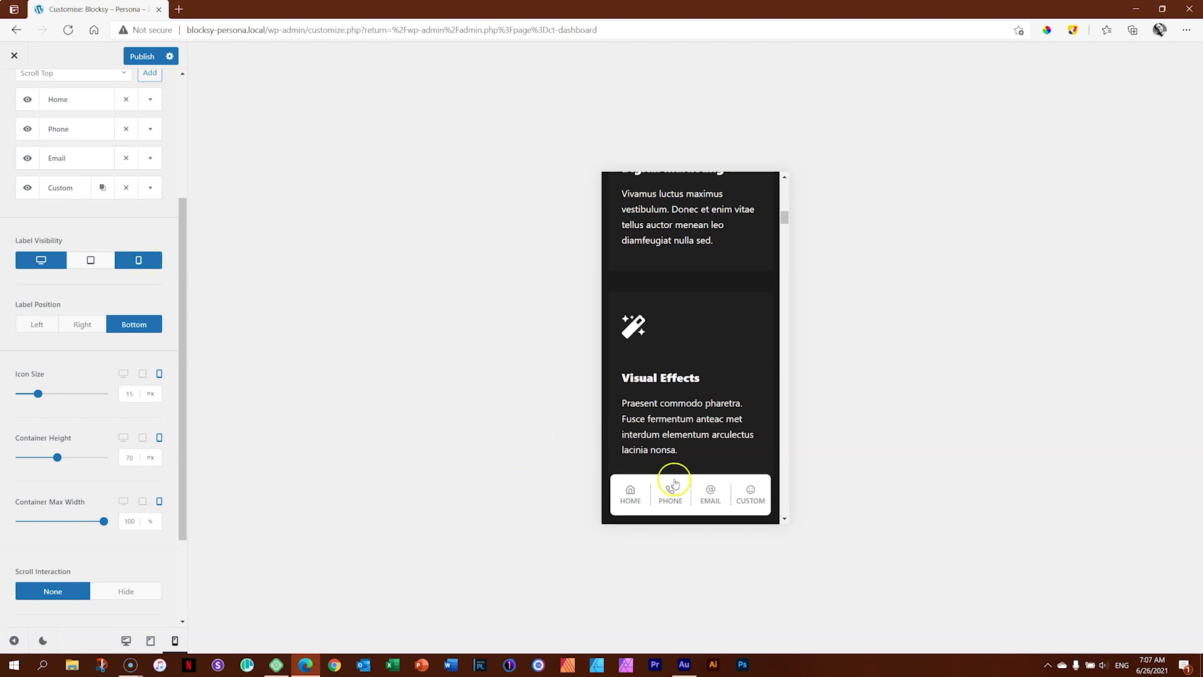
left_click(146, 265)
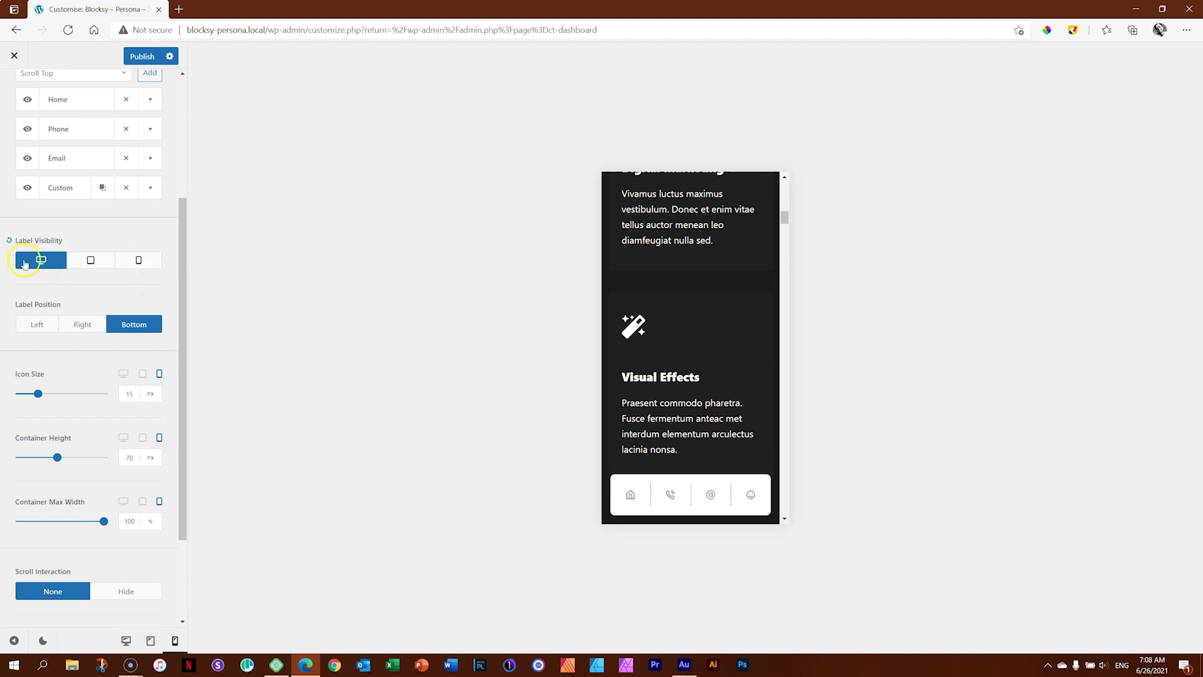
left_click(52, 267)
Return the preview to desktop and reset Label Visibility so the labels are hidden.
left_click(125, 641)
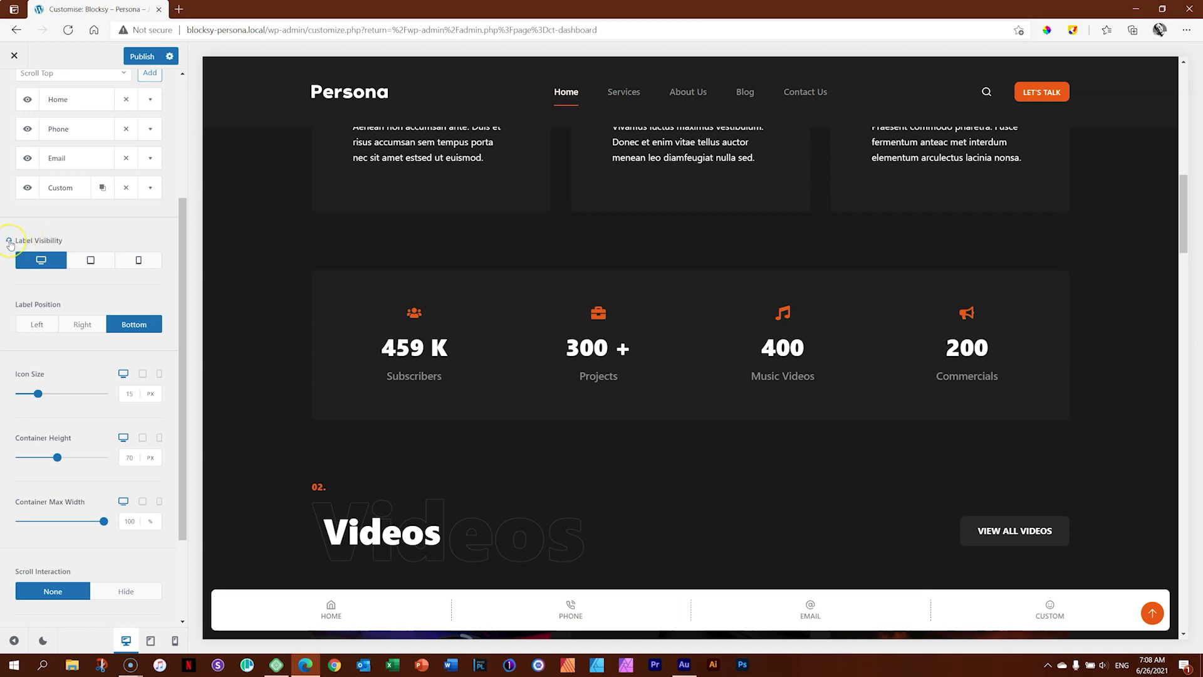
left_click(9, 242)
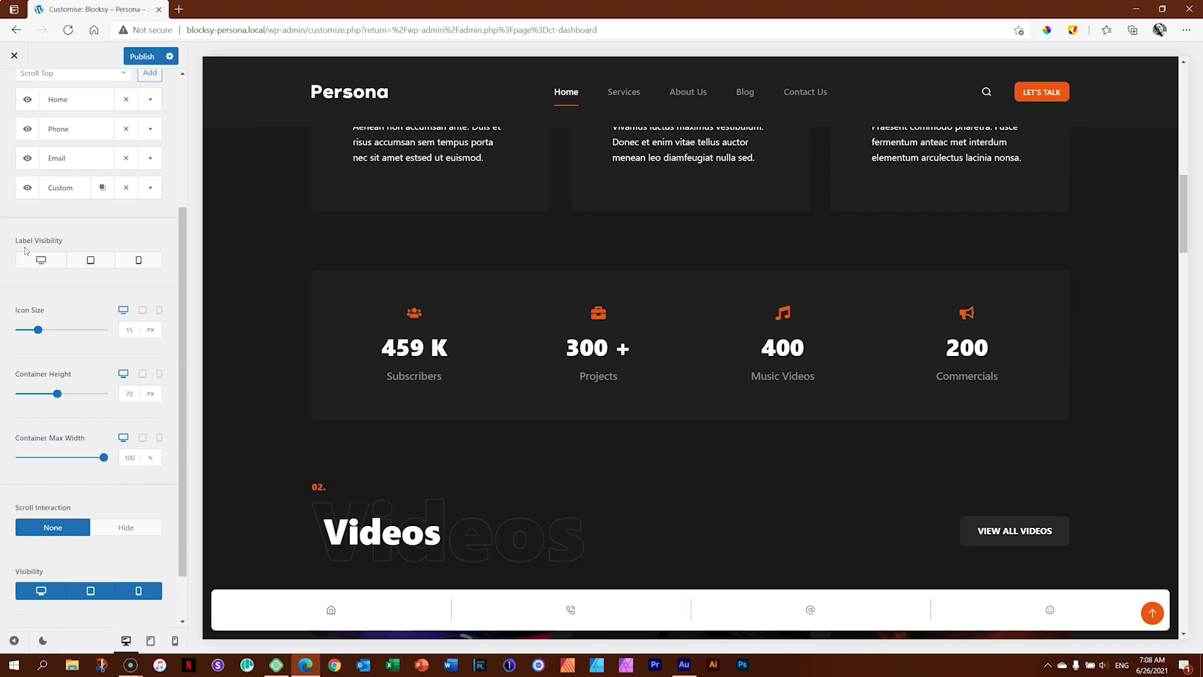
Set the shortcut Icon Size to 20 px and check it at tablet and mobile widths.
left_click_drag(183, 250, 180, 320)
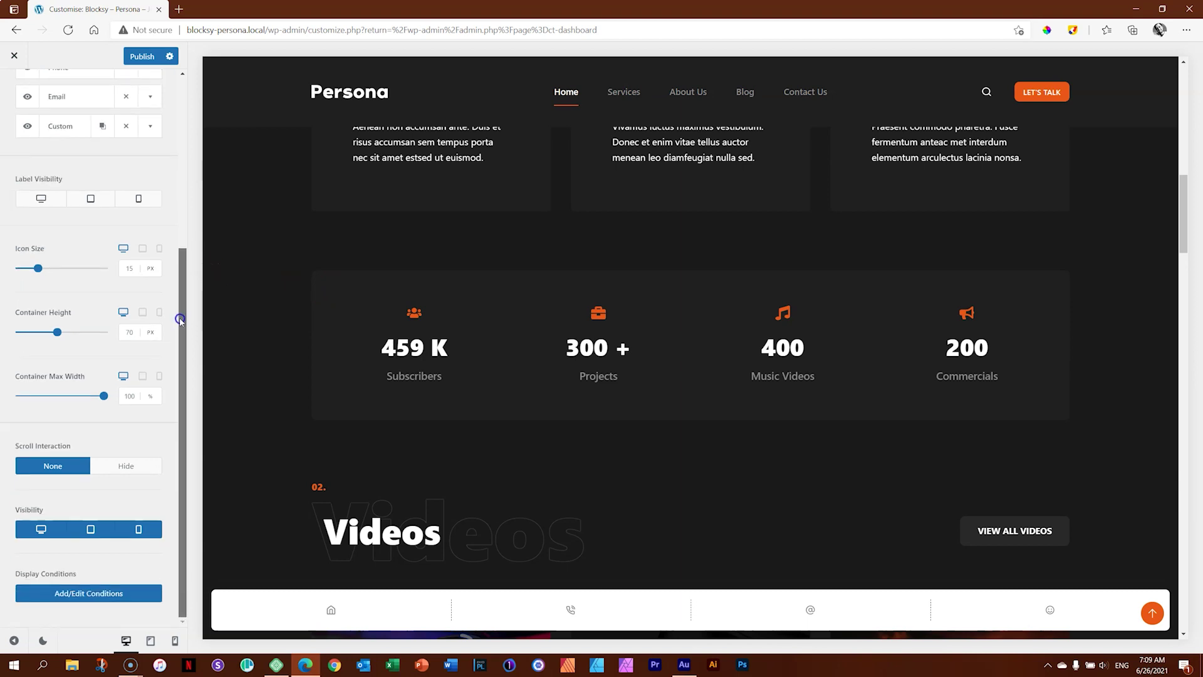
mouse_move(37, 268)
left_mouse_down()
mouse_move(61, 269)
mouse_move(47, 269)
left_mouse_up()
left_click(143, 249)
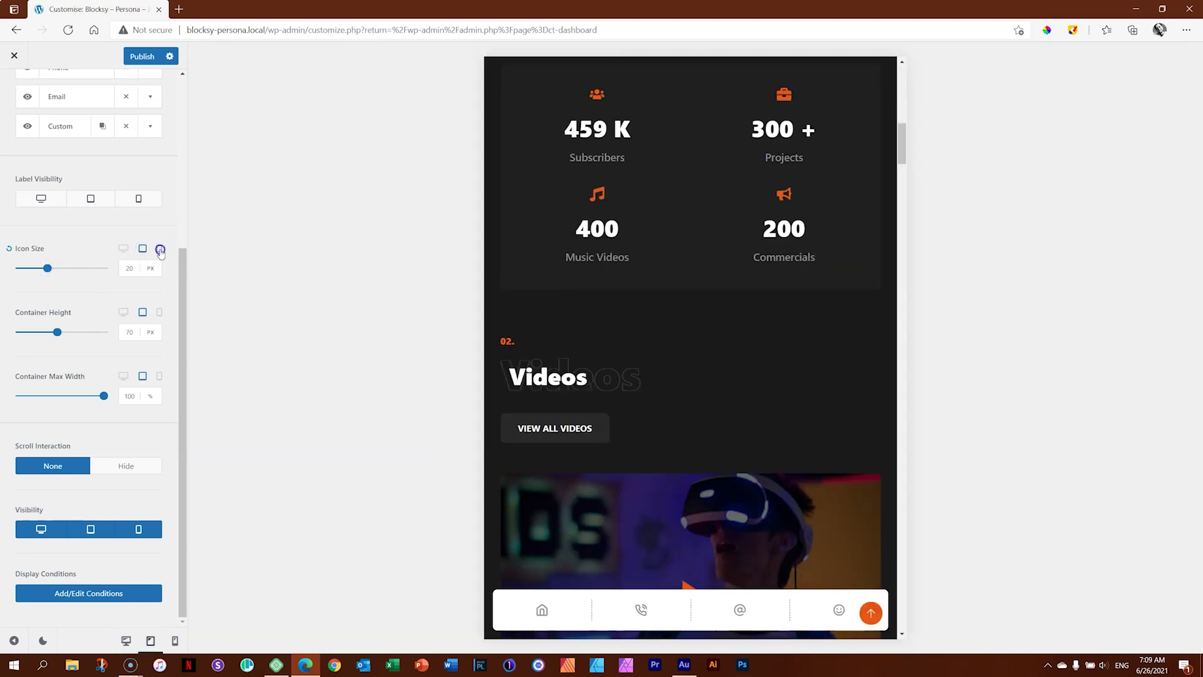
left_click(160, 249)
left_click(143, 249)
left_click(122, 251)
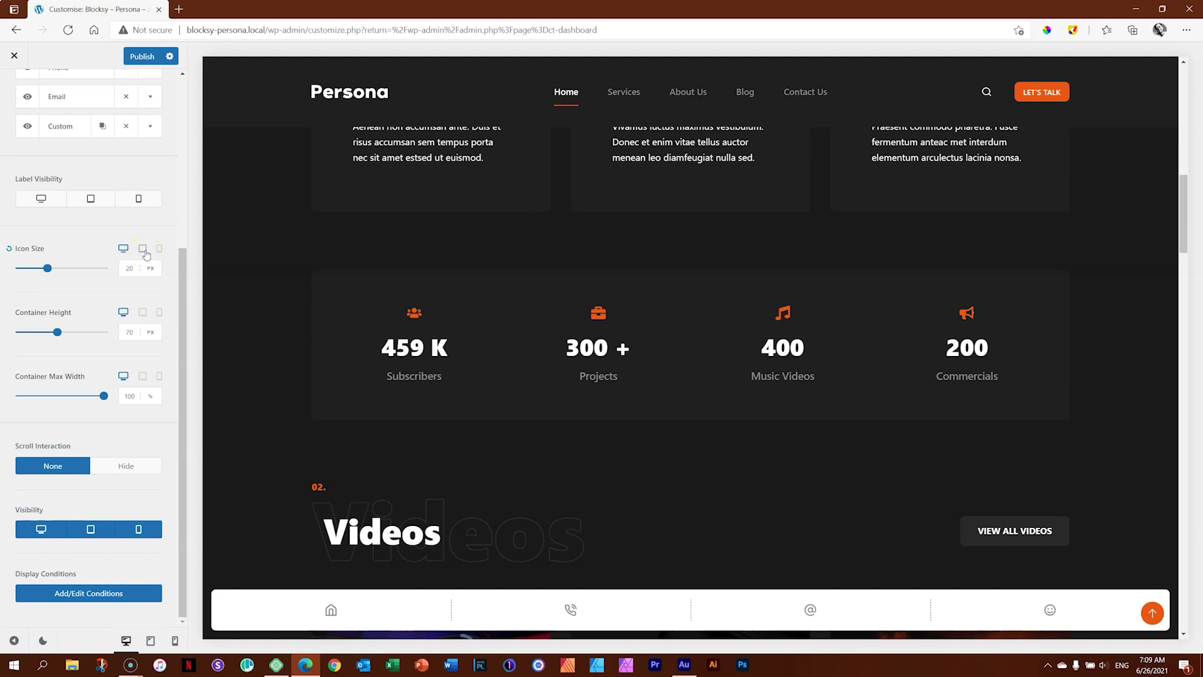
Try a taller Container Height, then reset it to 70 px and recheck all device widths.
left_click(57, 332)
mouse_move(57, 332)
left_mouse_down()
mouse_move(106, 332)
mouse_move(42, 334)
left_mouse_up()
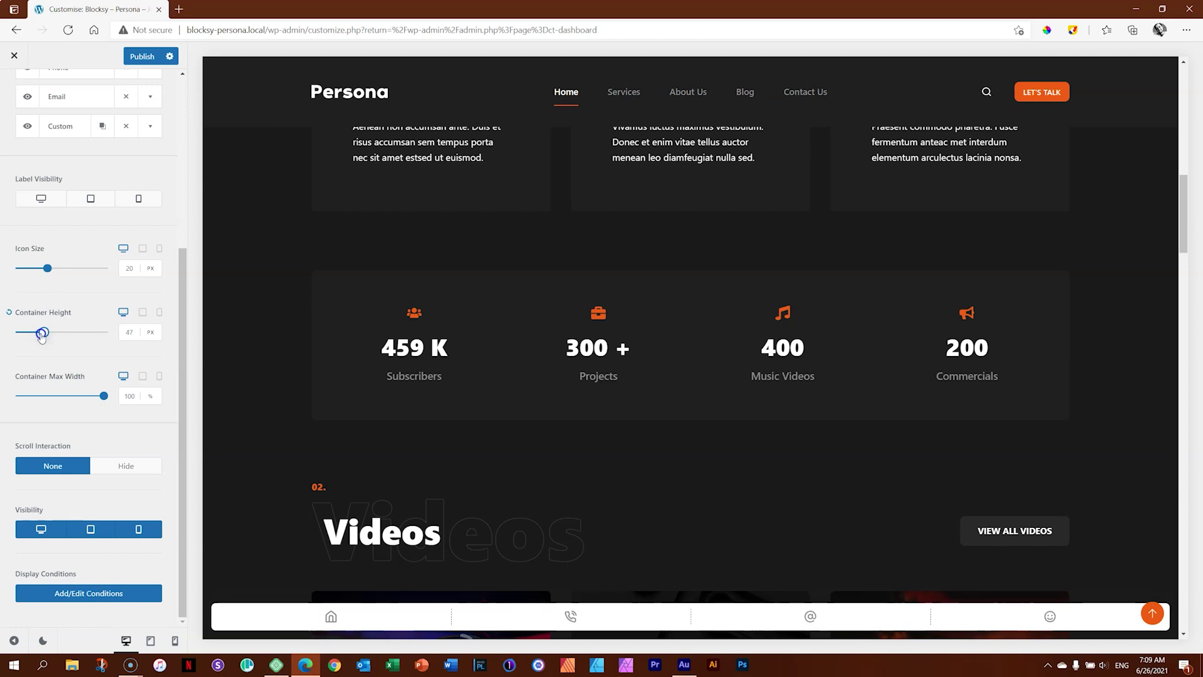
left_click(9, 312)
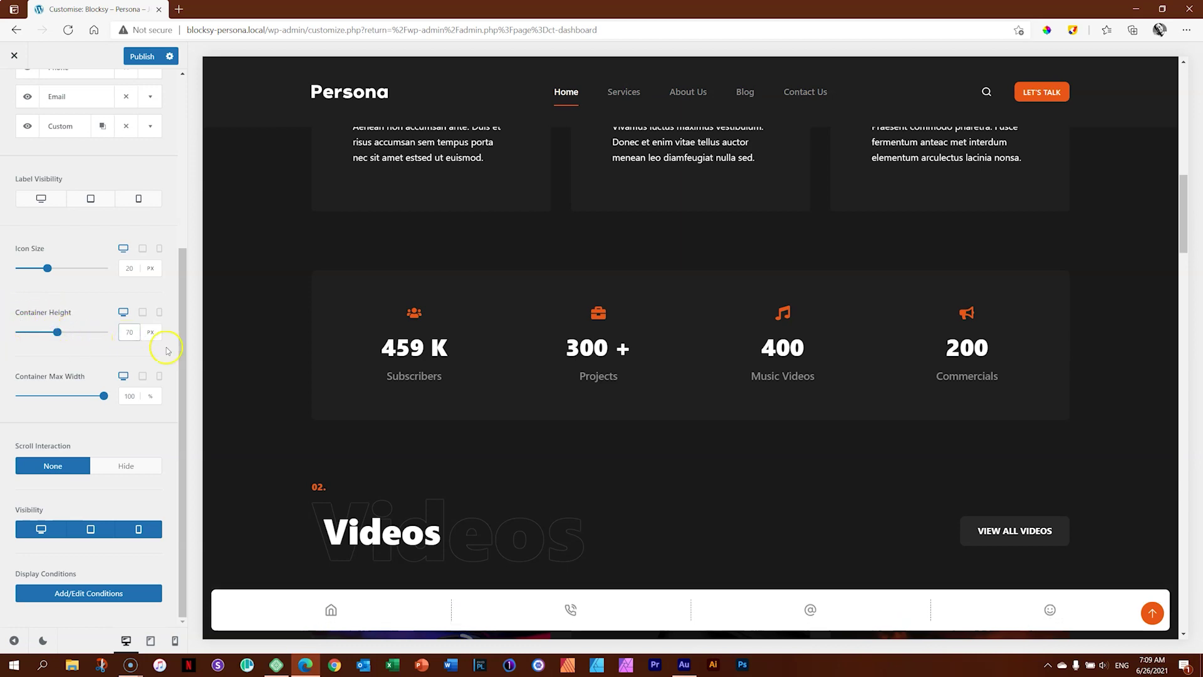
left_click(159, 311)
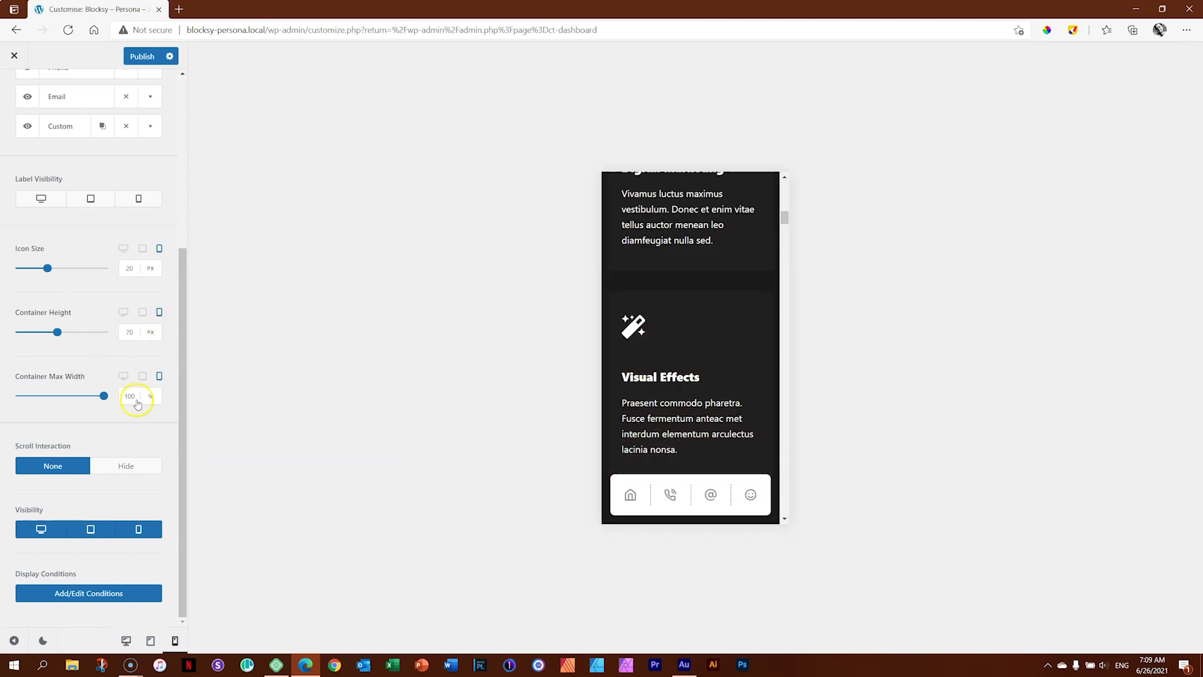
left_click(142, 312)
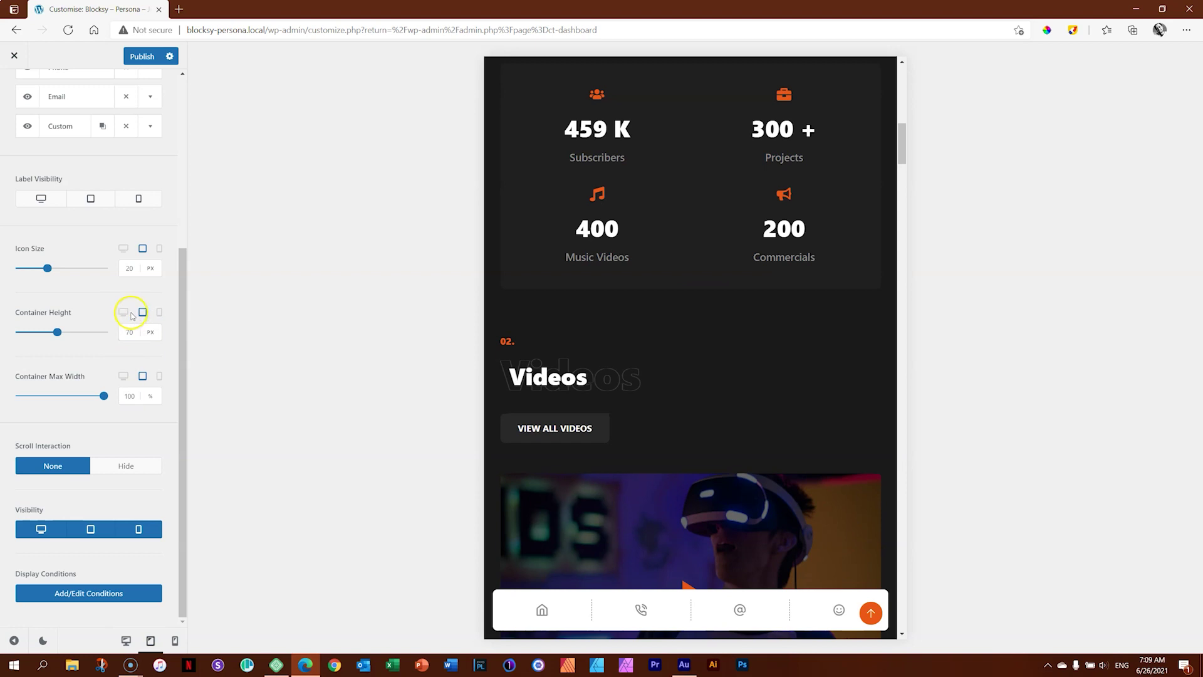
left_click(124, 311)
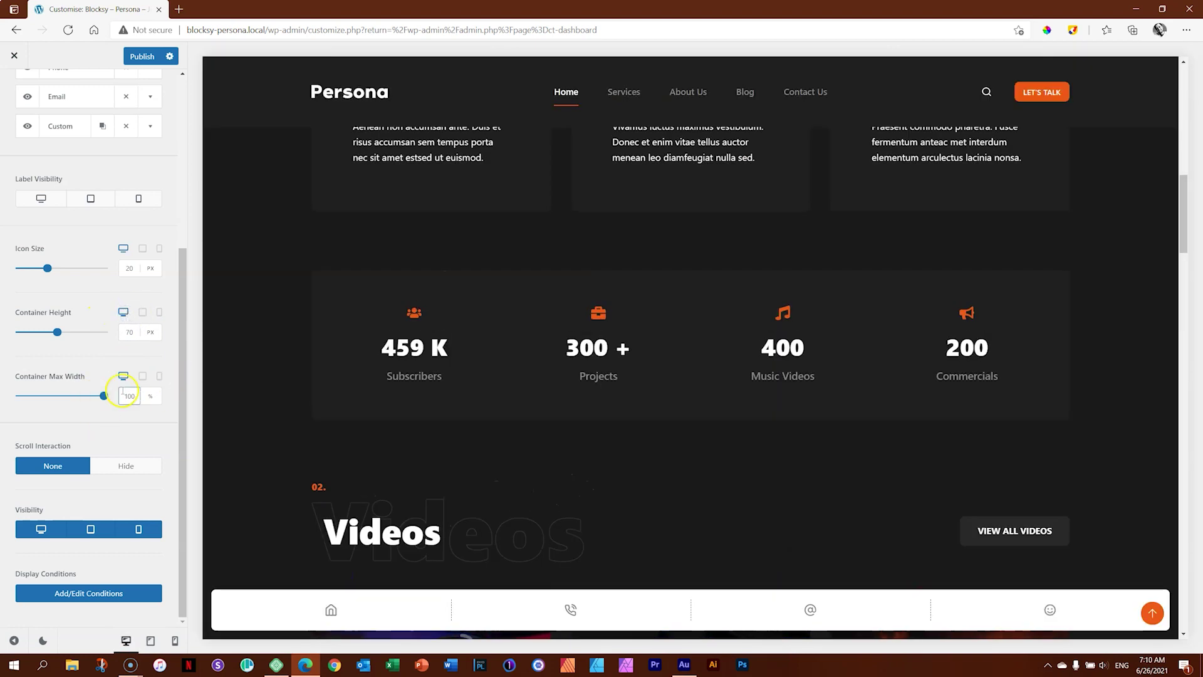
left_click_drag(104, 396, 76, 397)
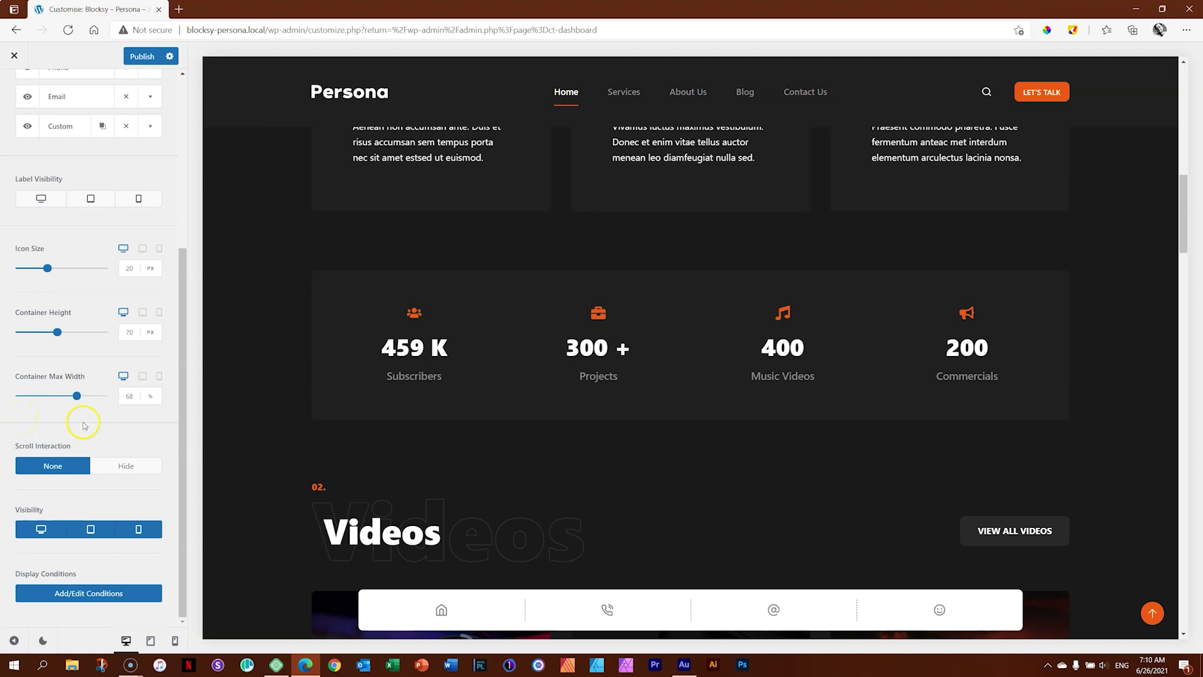
left_click_drag(77, 396, 133, 393)
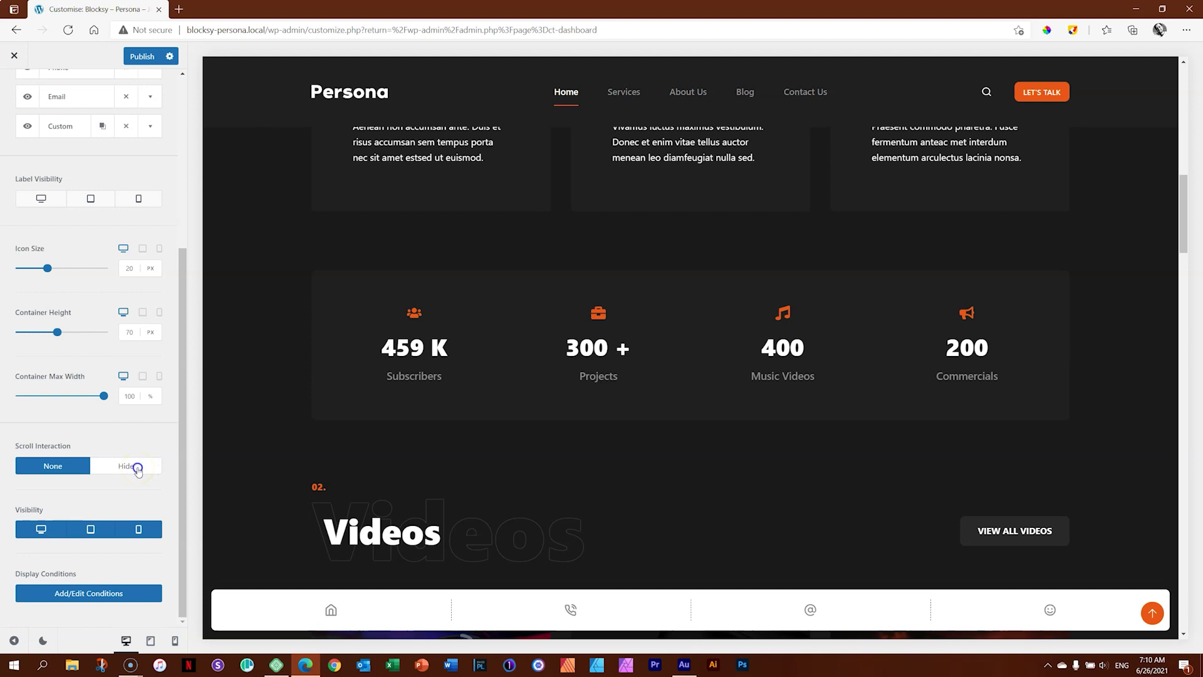
left_click(138, 467)
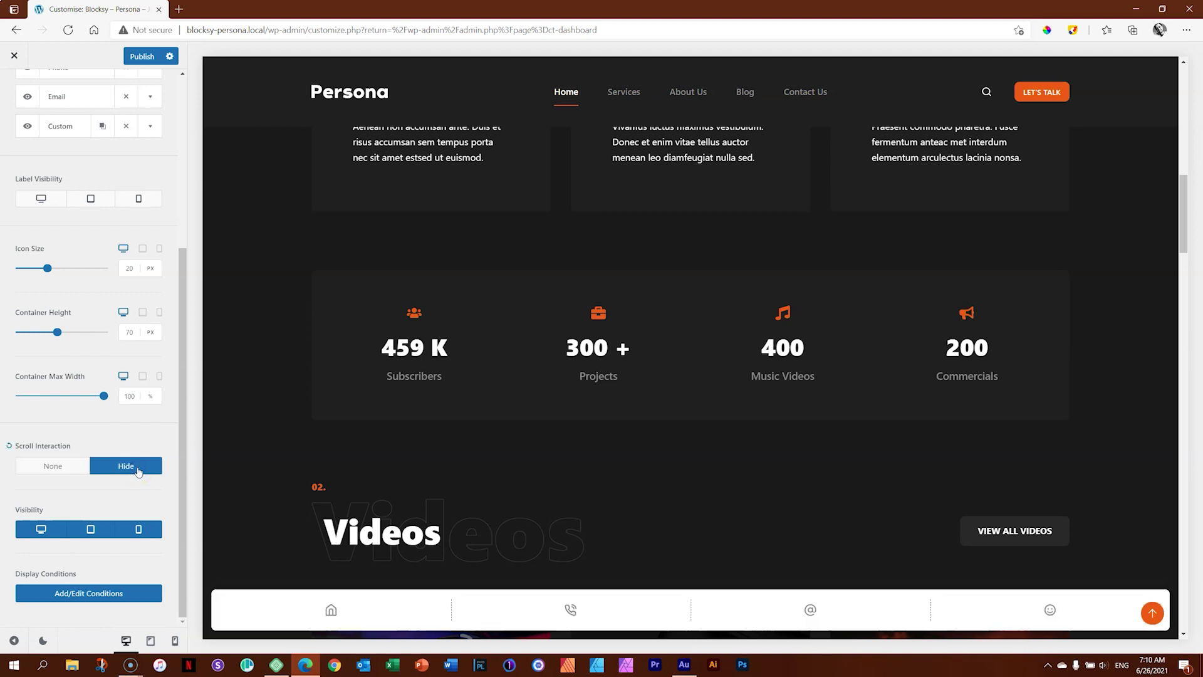
scroll(401, 260, "down", 7)
scroll(403, 270, "down", 12)
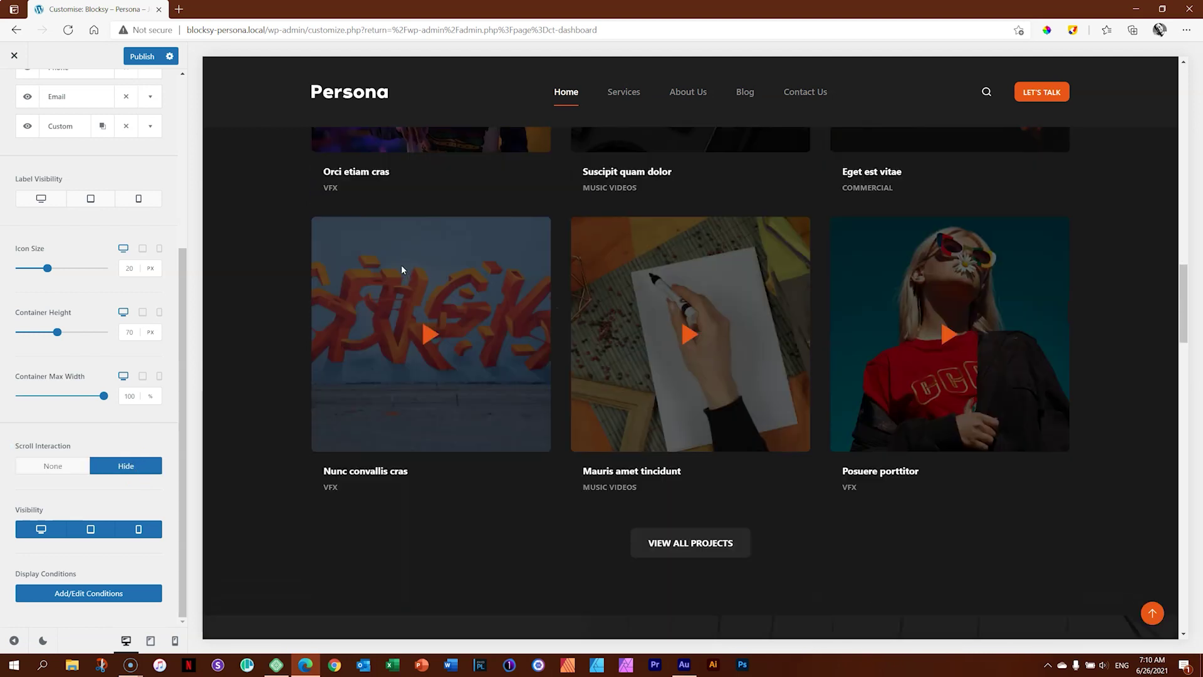
scroll(404, 271, "down", 10)
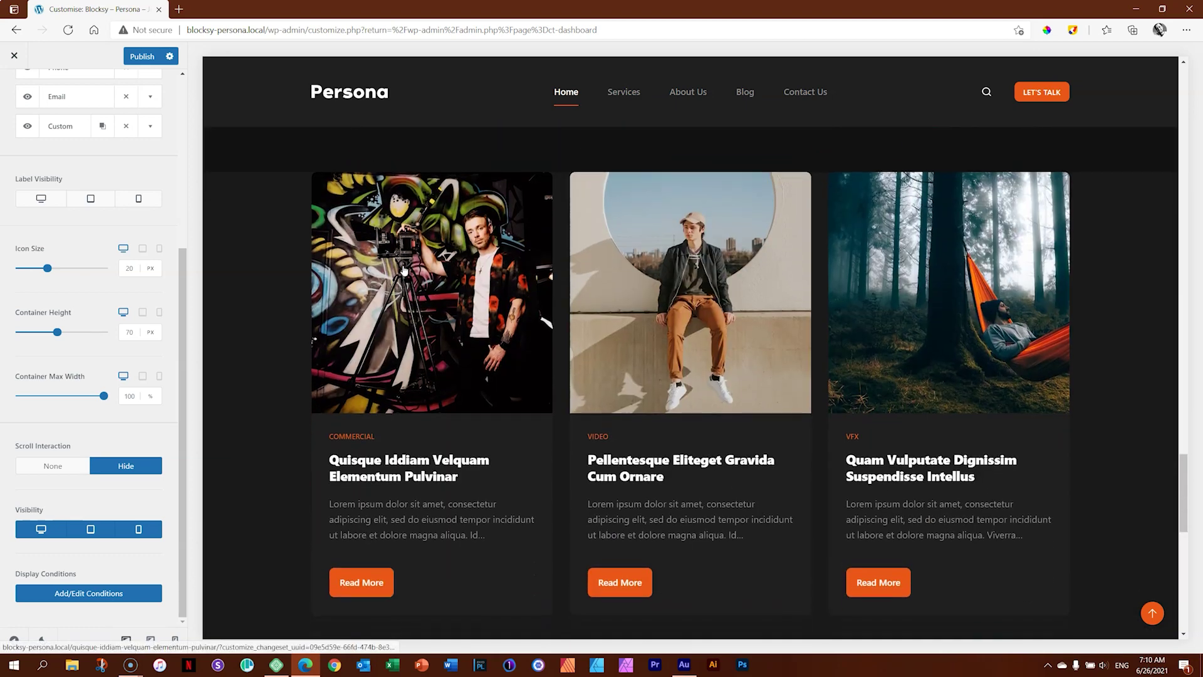
scroll(403, 270, "up", 10)
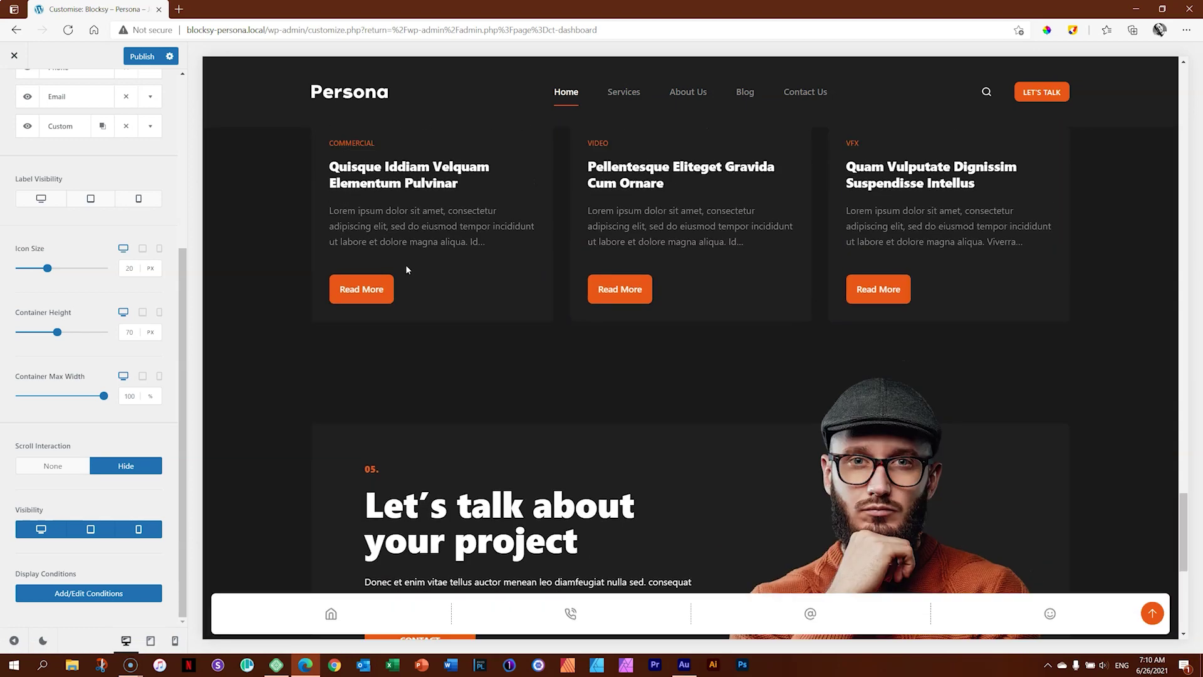
scroll(409, 268, "up", 2)
scroll(409, 266, "down", 12)
scroll(409, 268, "down", 5)
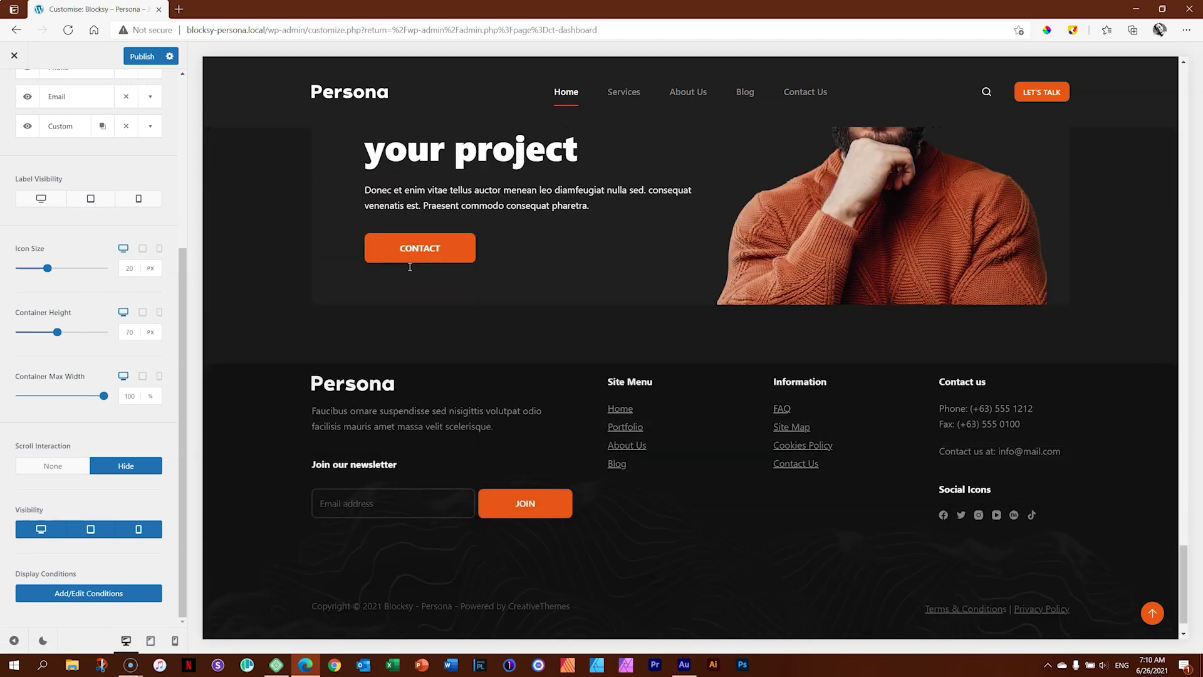
scroll(408, 268, "up", 8)
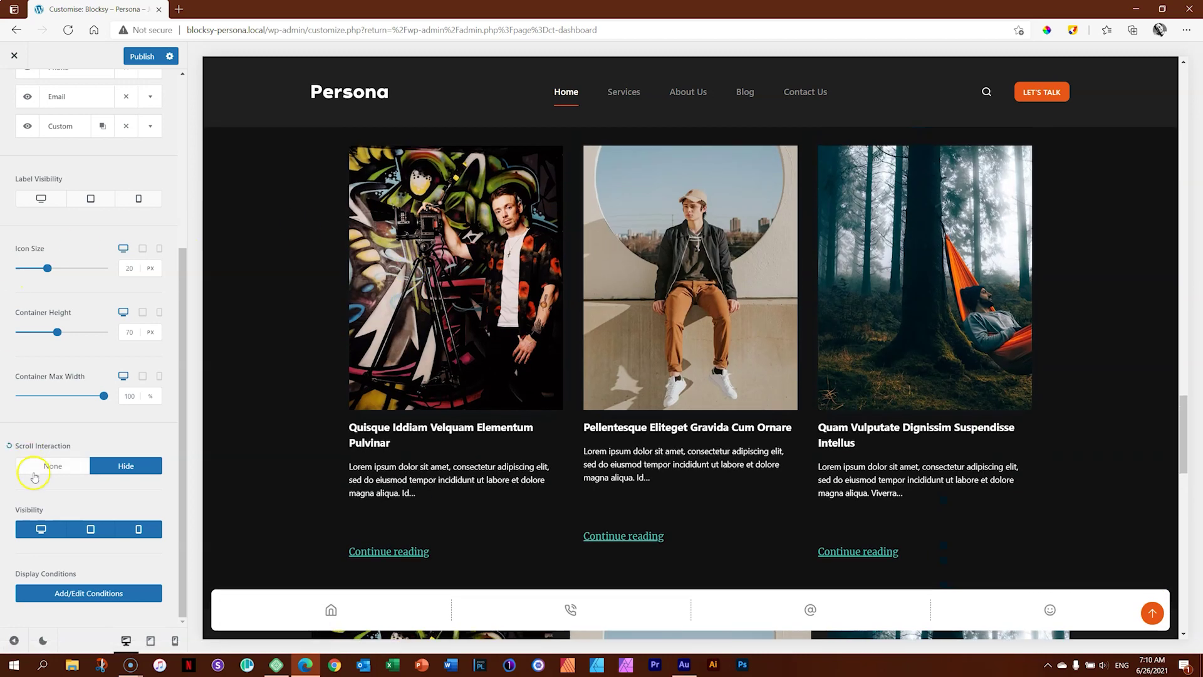
left_click(39, 466)
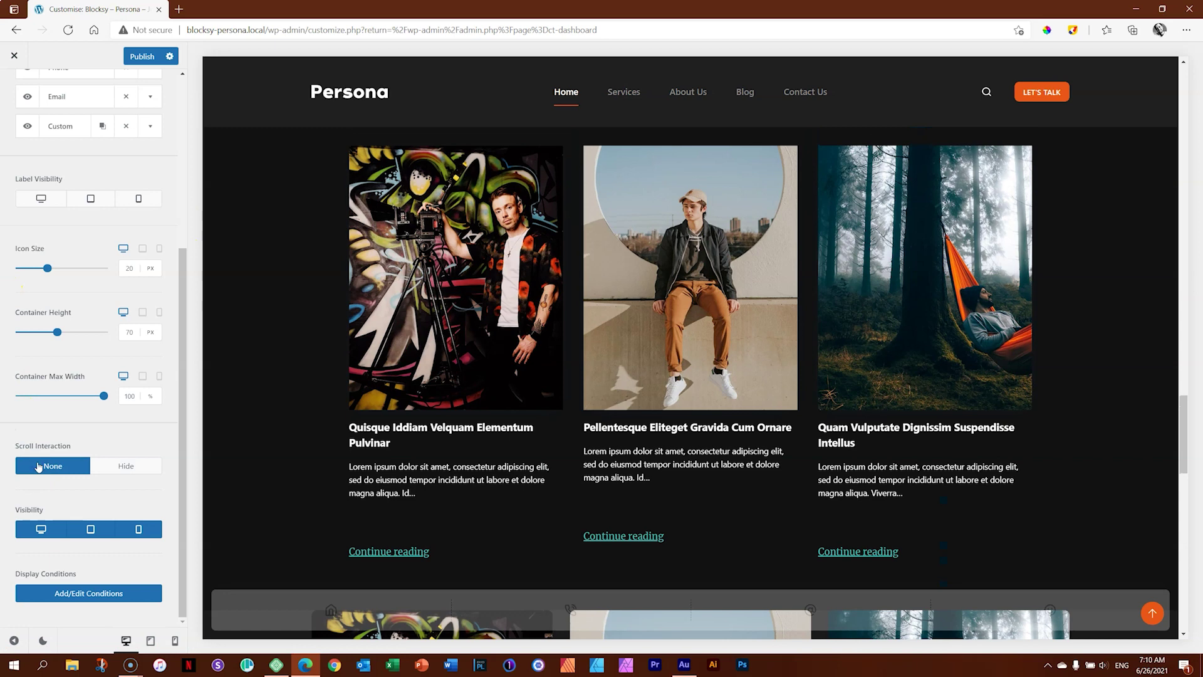
scroll(545, 247, "down", 8)
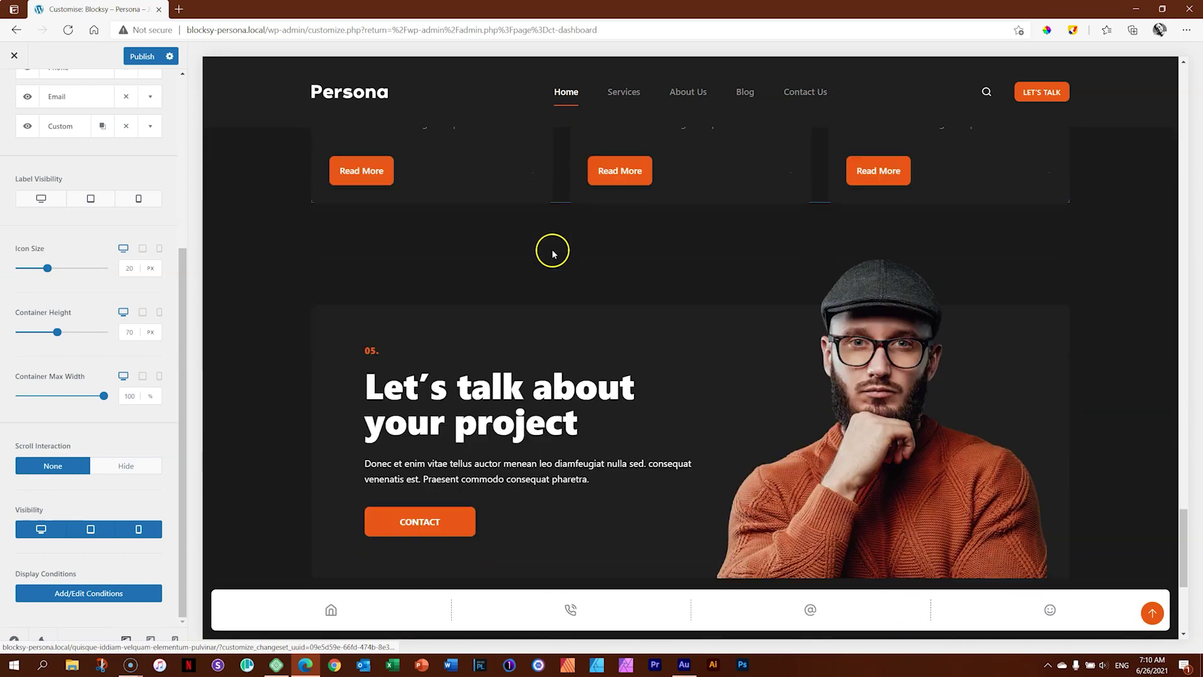
scroll(551, 254, "up", 10)
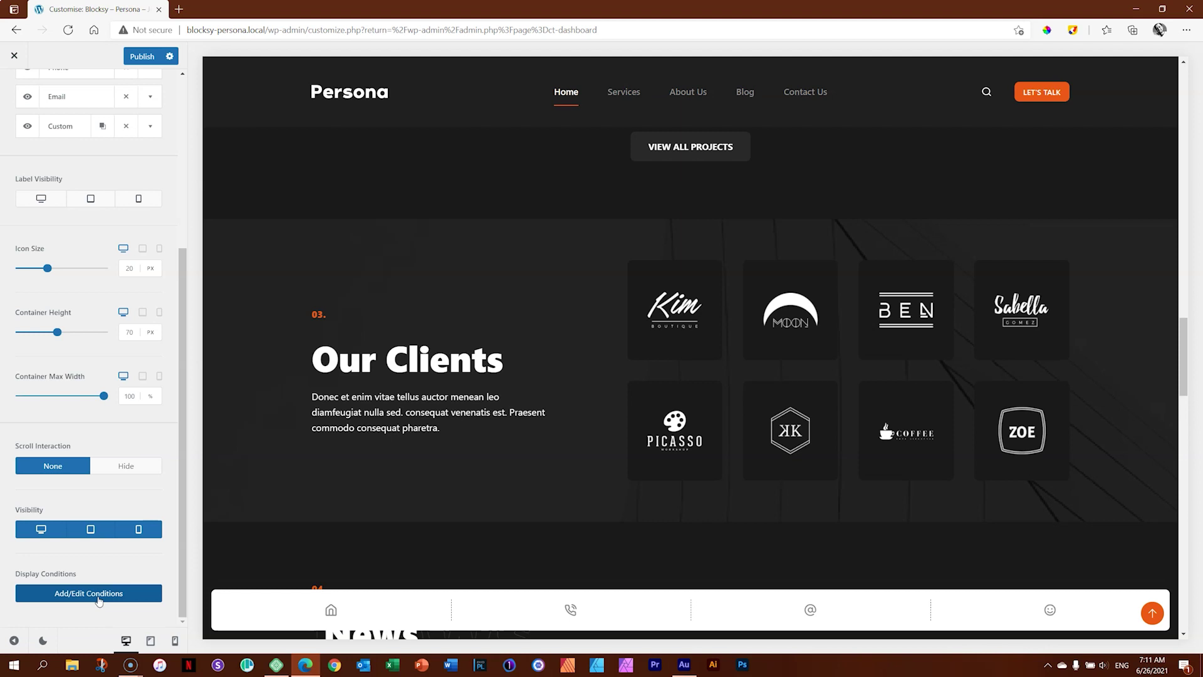
Open the shortcuts bar's Display Conditions dialog.
left_click(338, 613)
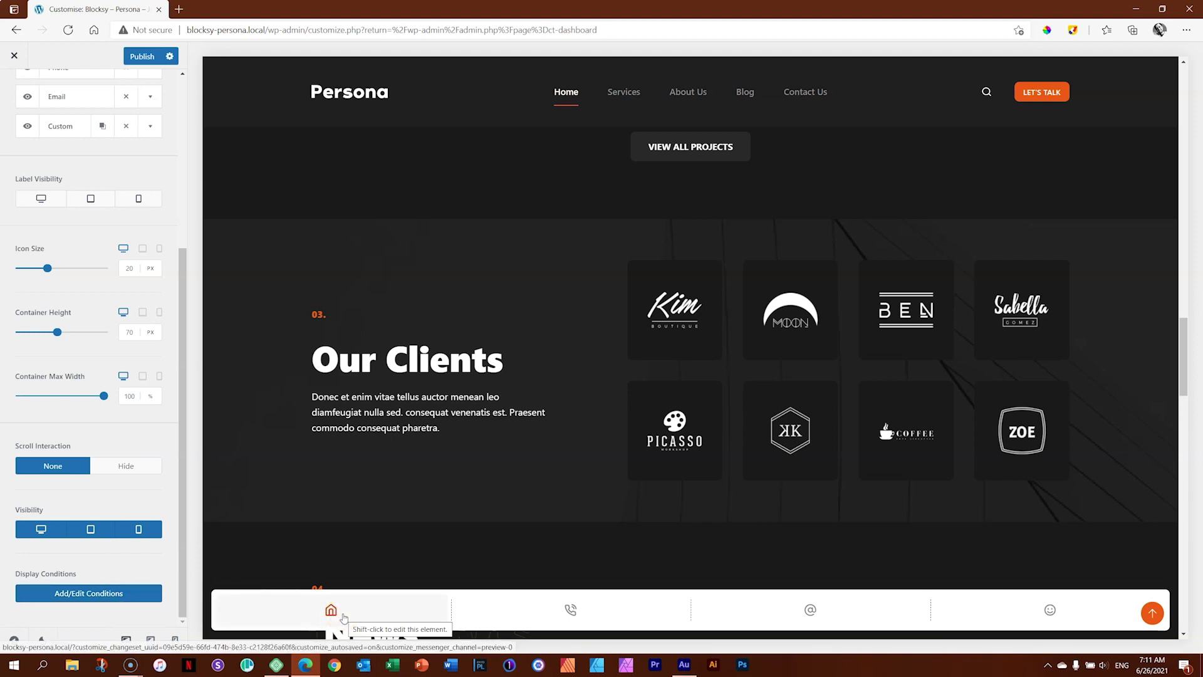
left_click(136, 598)
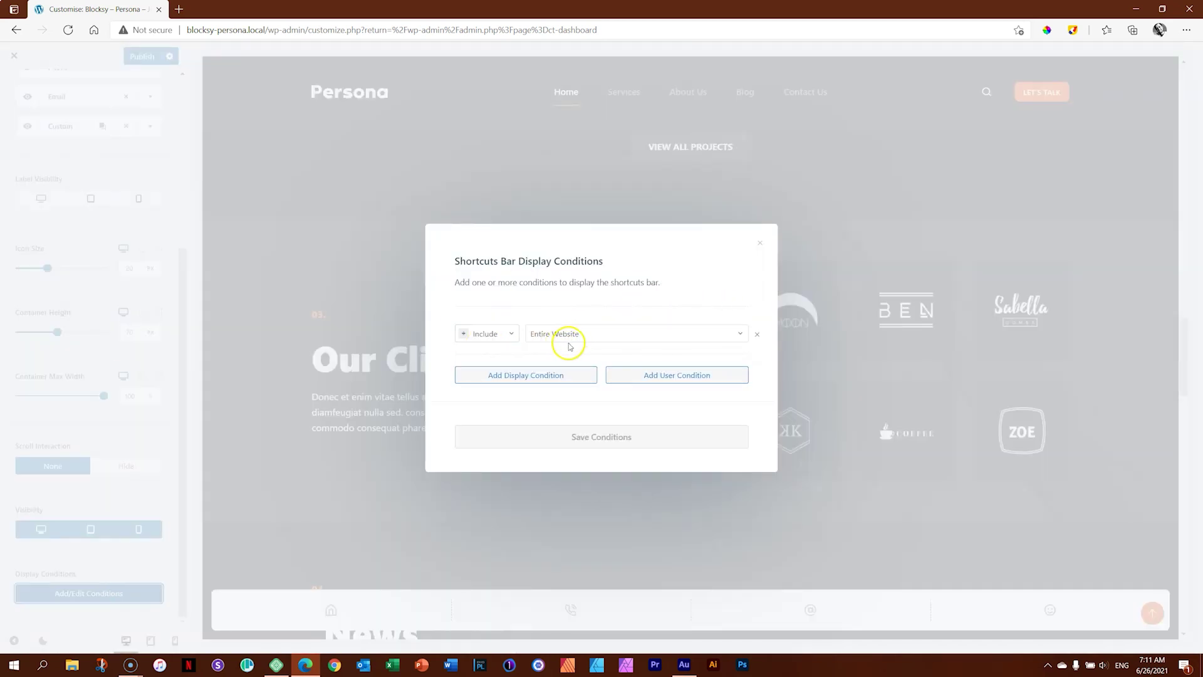
left_click(633, 335)
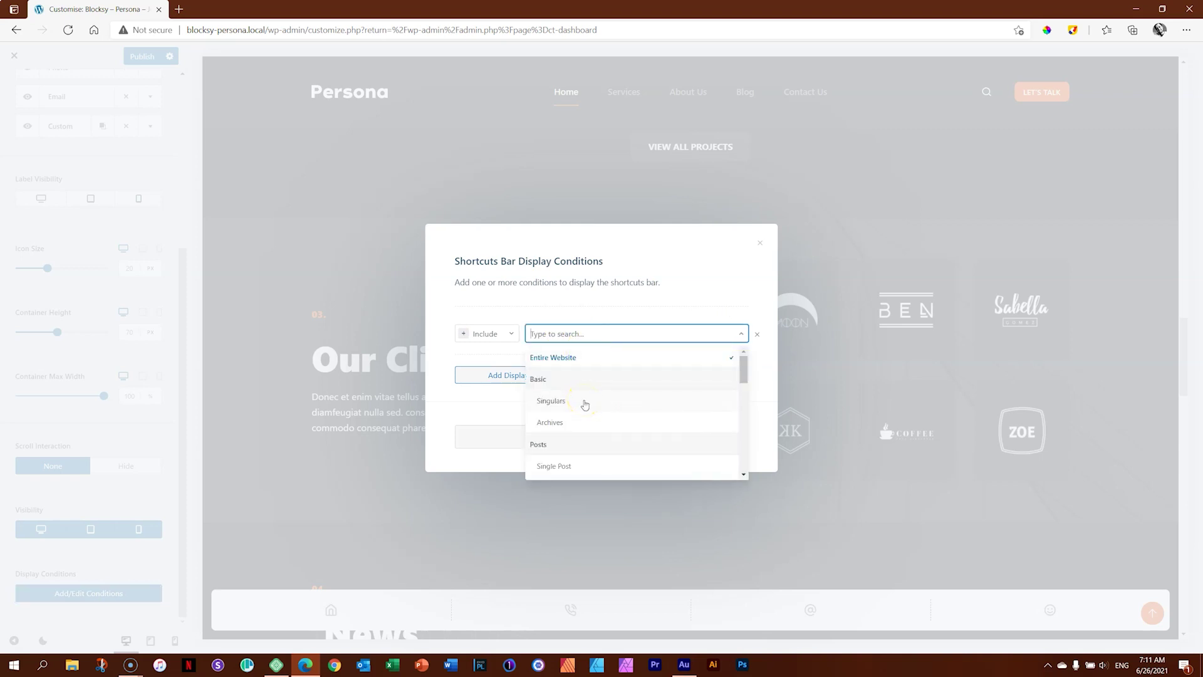
left_click(601, 336)
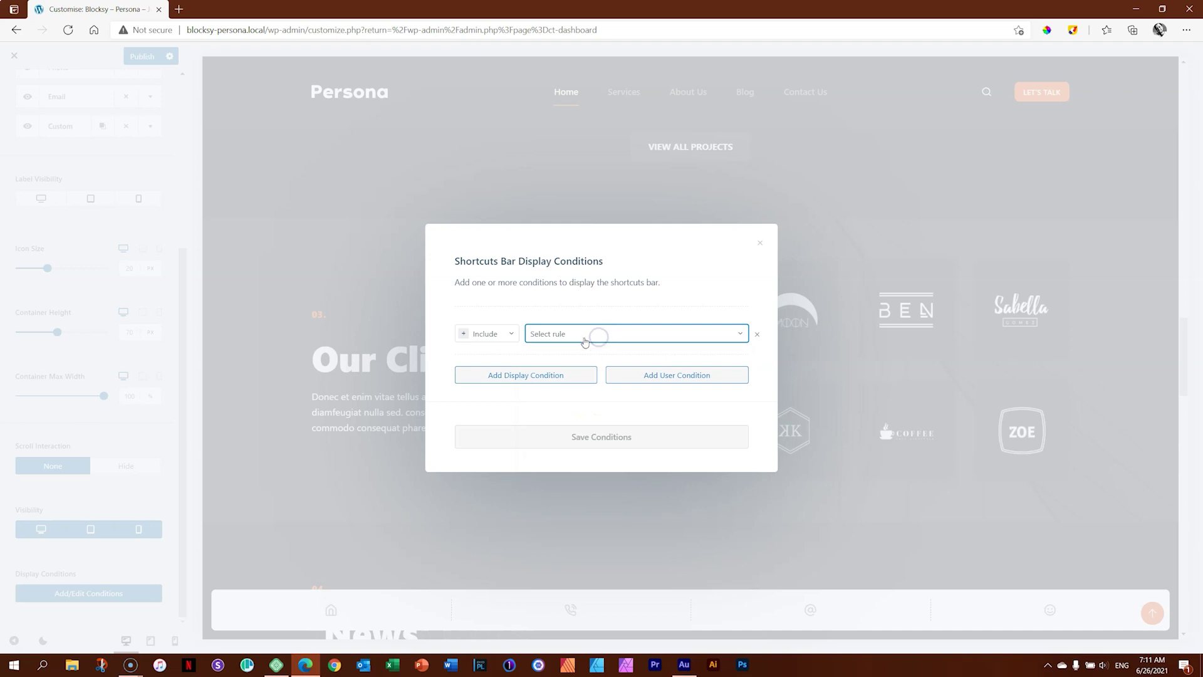
Add a User Logged In condition, remove it, and set the rule to Entire Website.
left_click(630, 376)
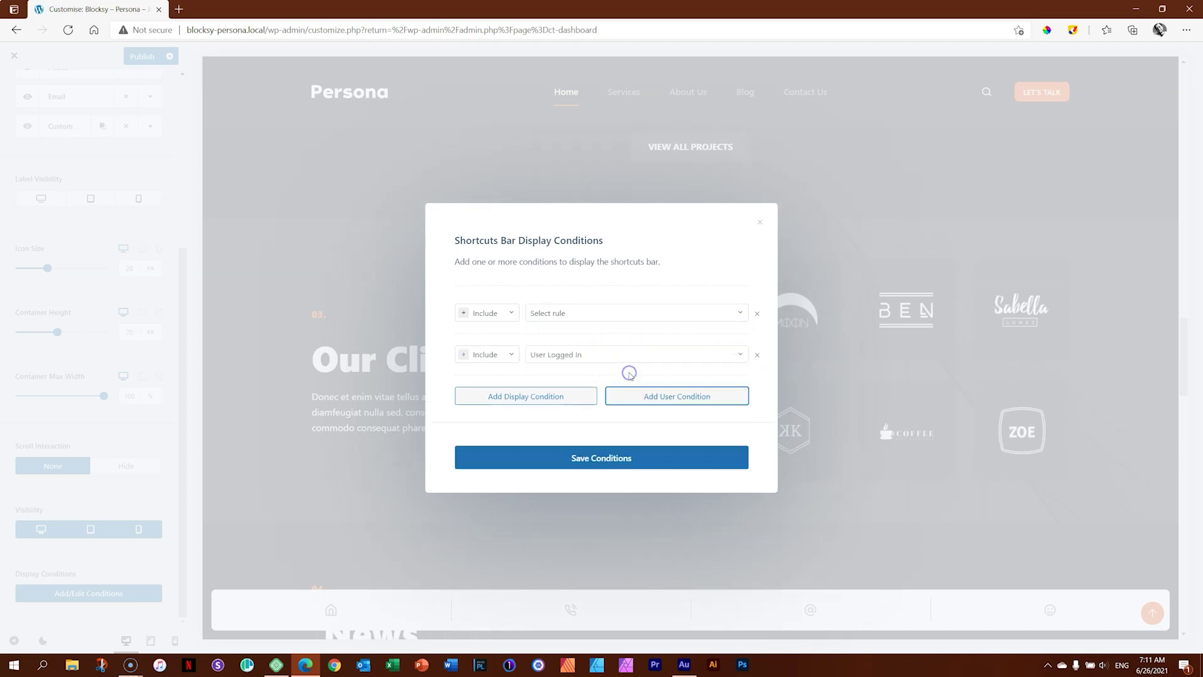
left_click(587, 355)
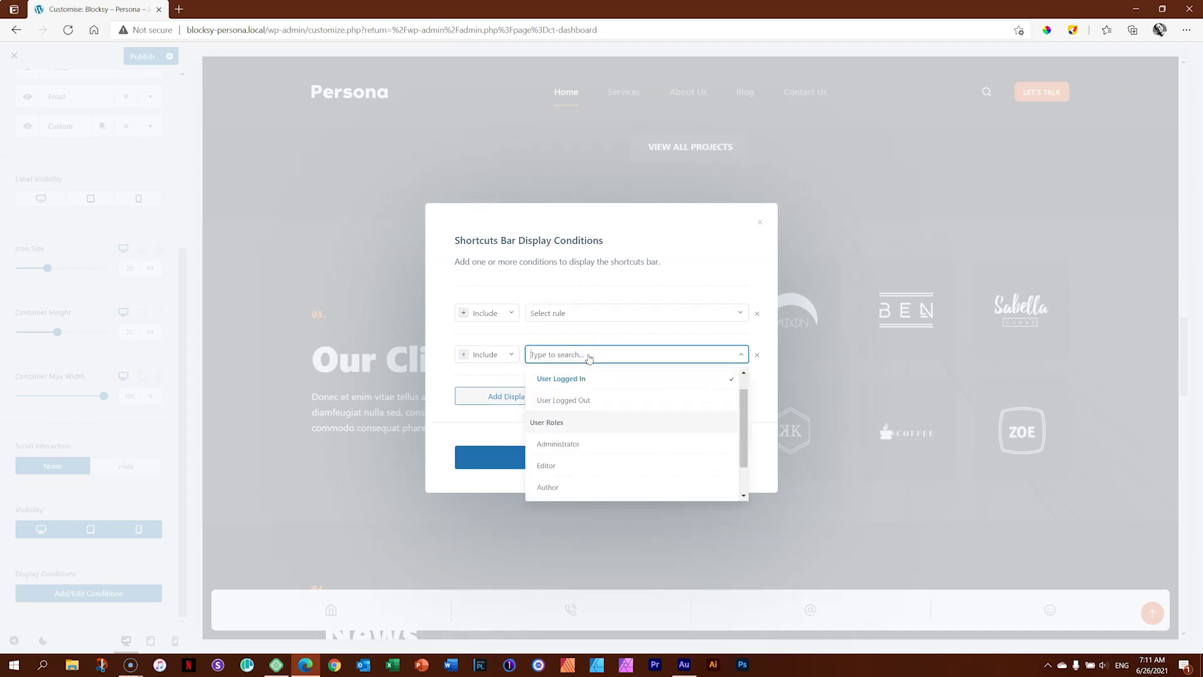
left_click(706, 192)
left_click(730, 359)
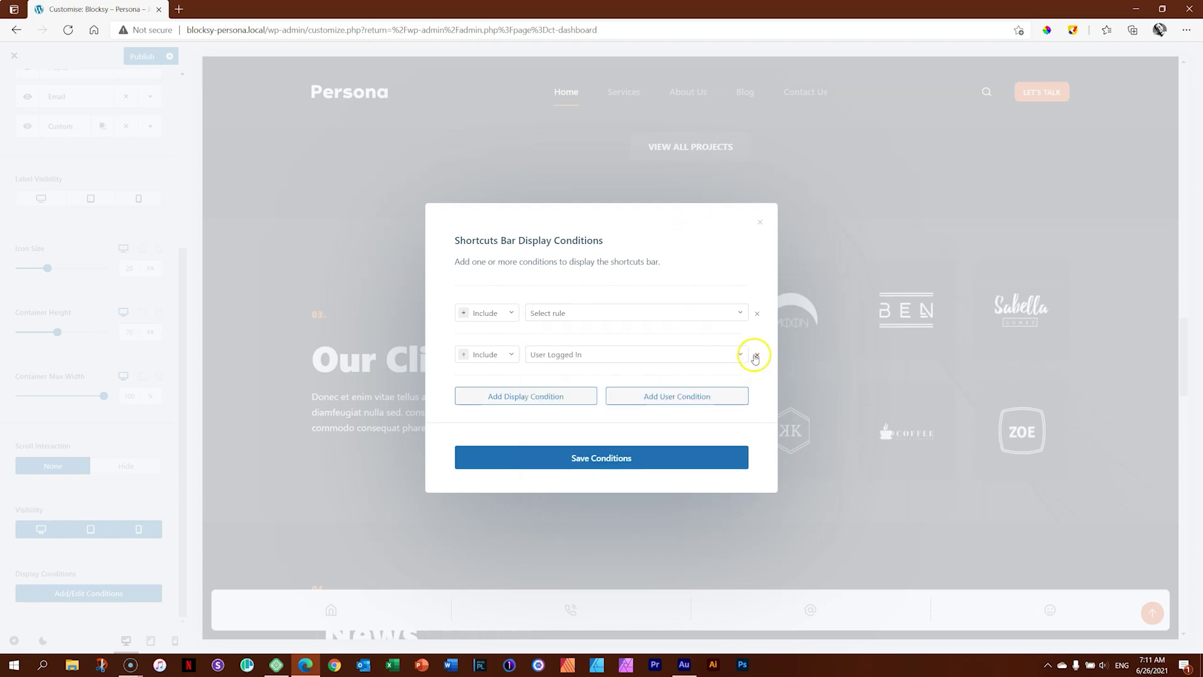
left_click(757, 354)
left_click(637, 334)
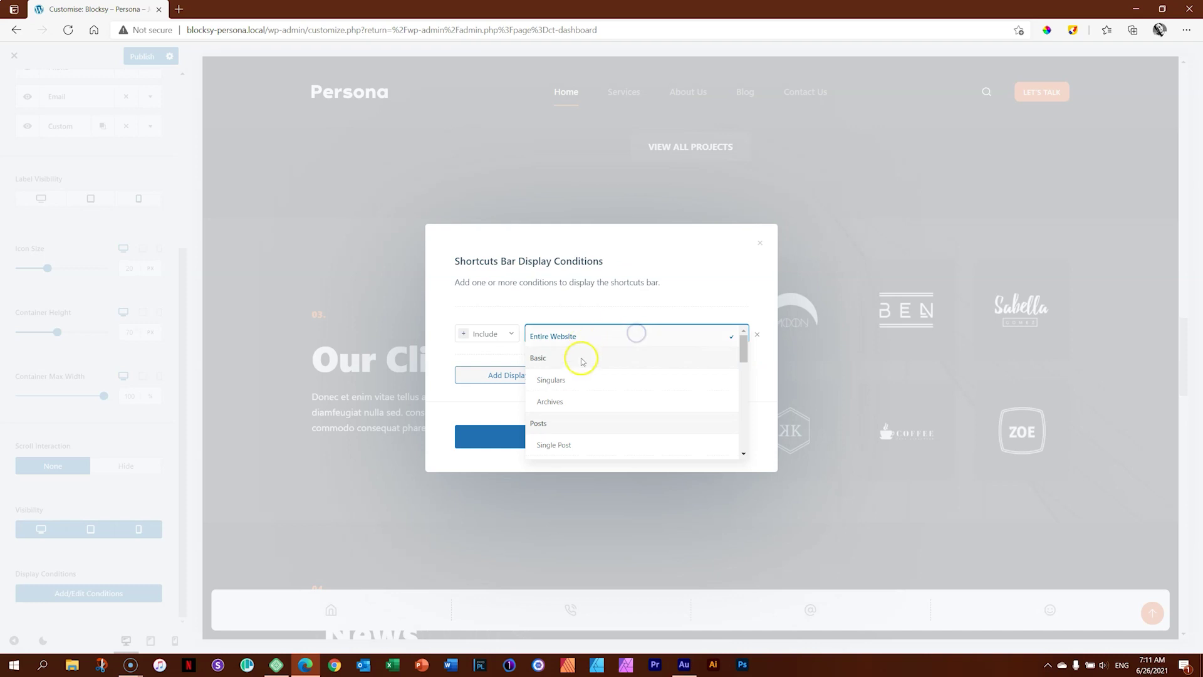
left_click(580, 335)
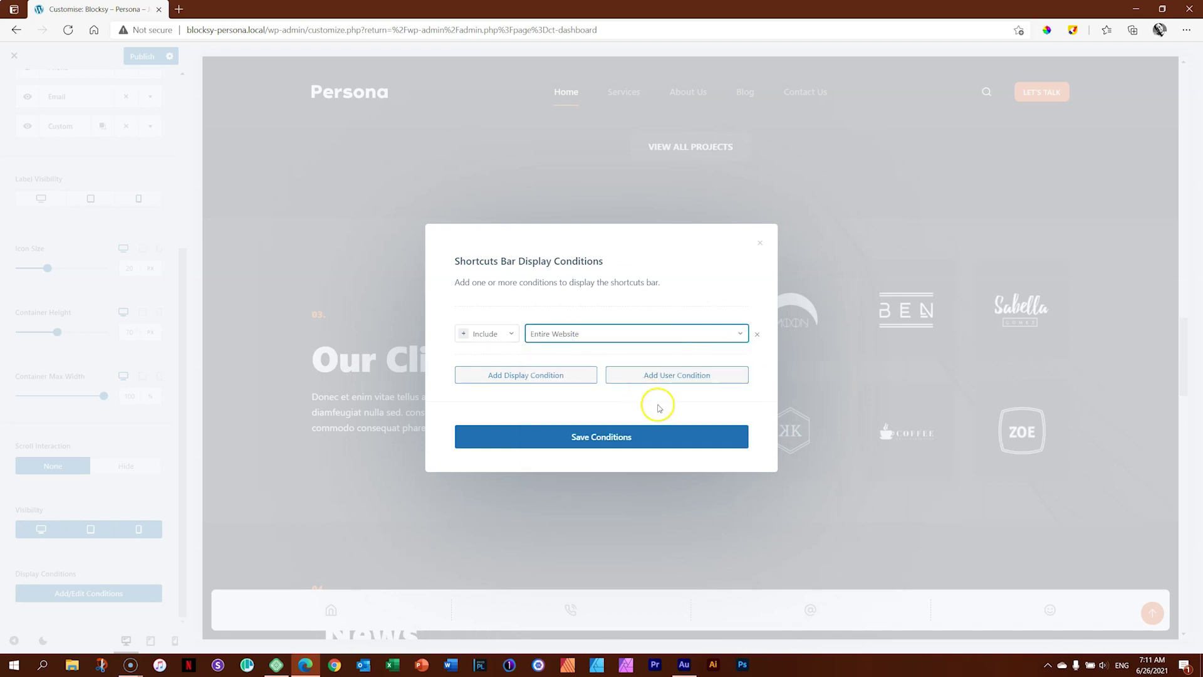
Close Display Conditions, publish the Shortcuts Bar changes, and exit to the Blocksy dashboard.
left_click(762, 244)
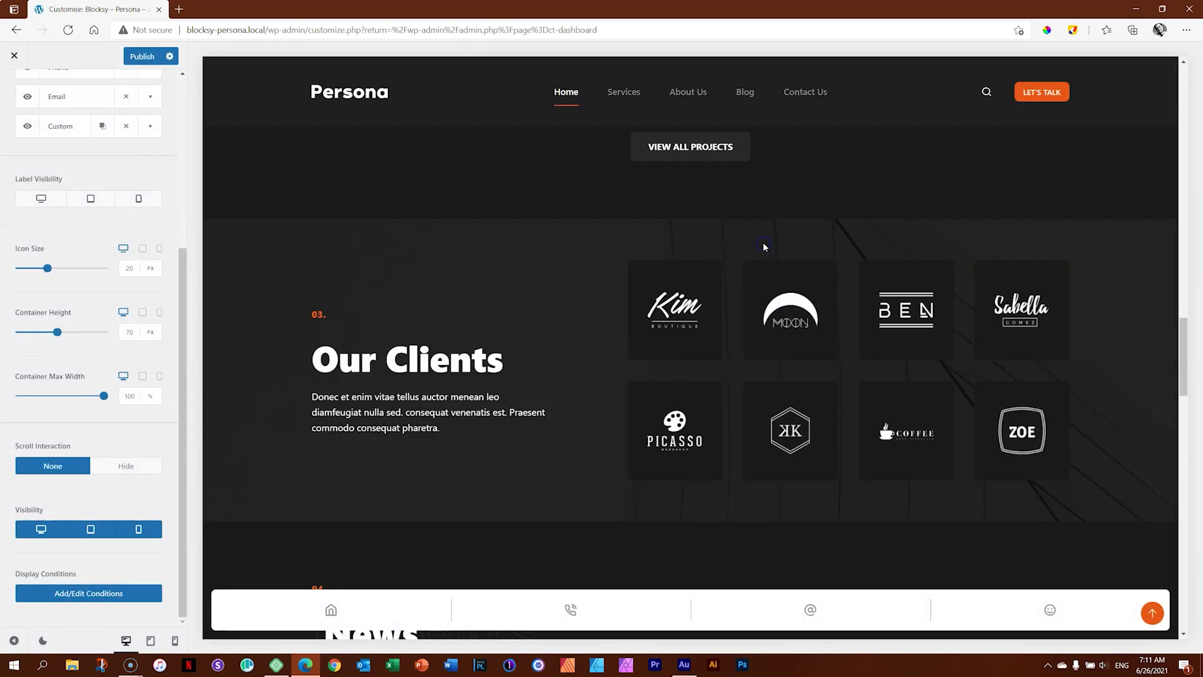
scroll(514, 407, "down", 15)
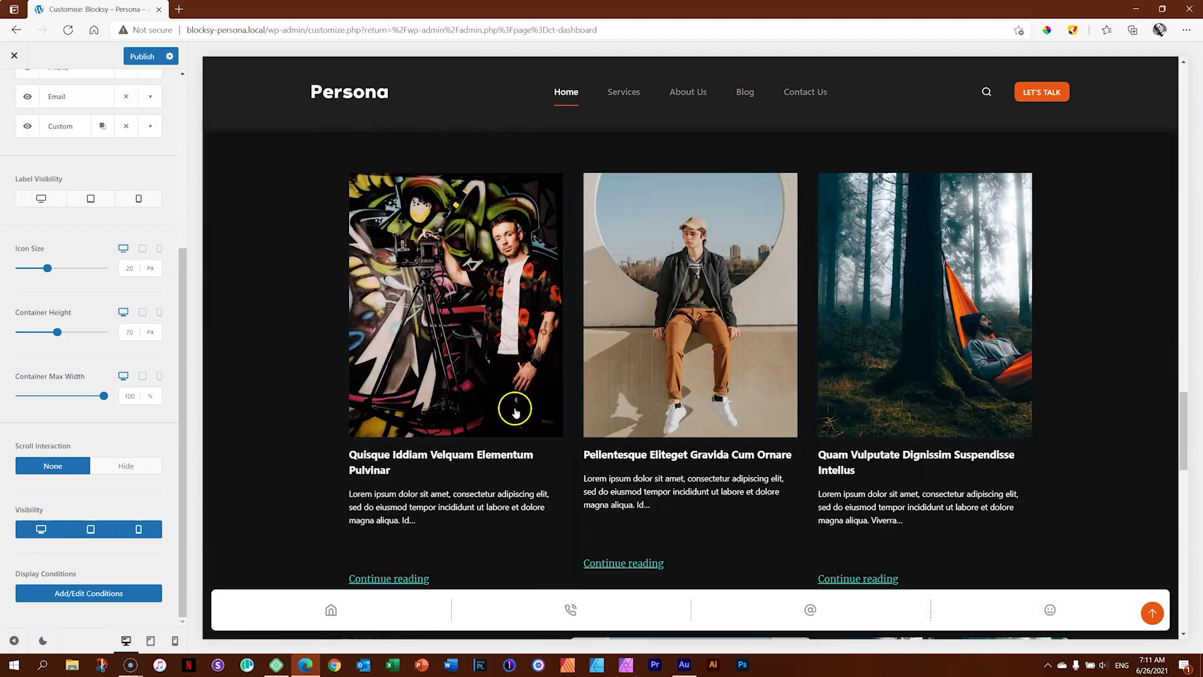
scroll(483, 358, "up", 5)
left_click_drag(182, 260, 180, 88)
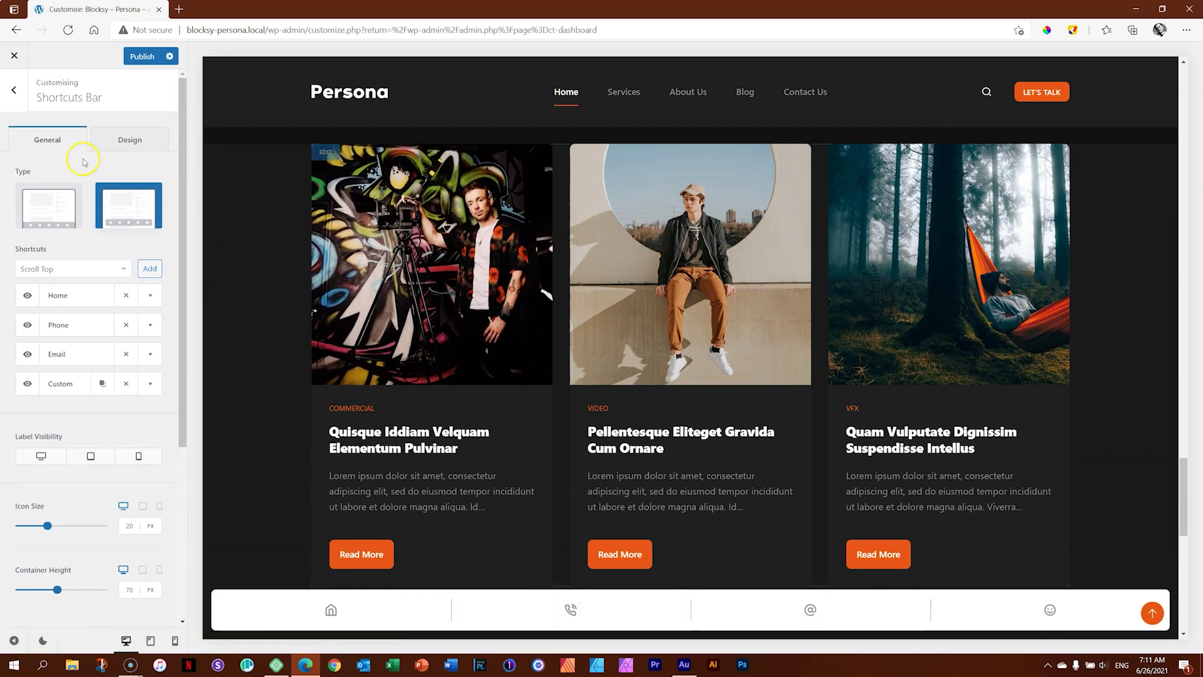
left_click(14, 90)
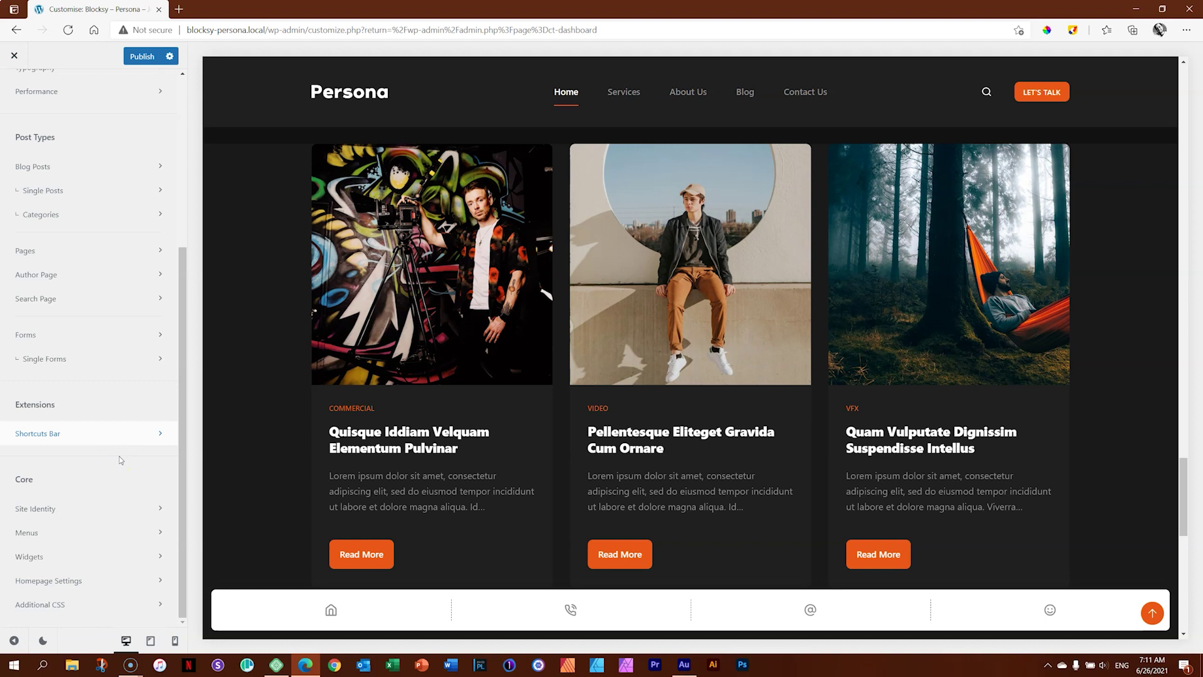
left_click(142, 57)
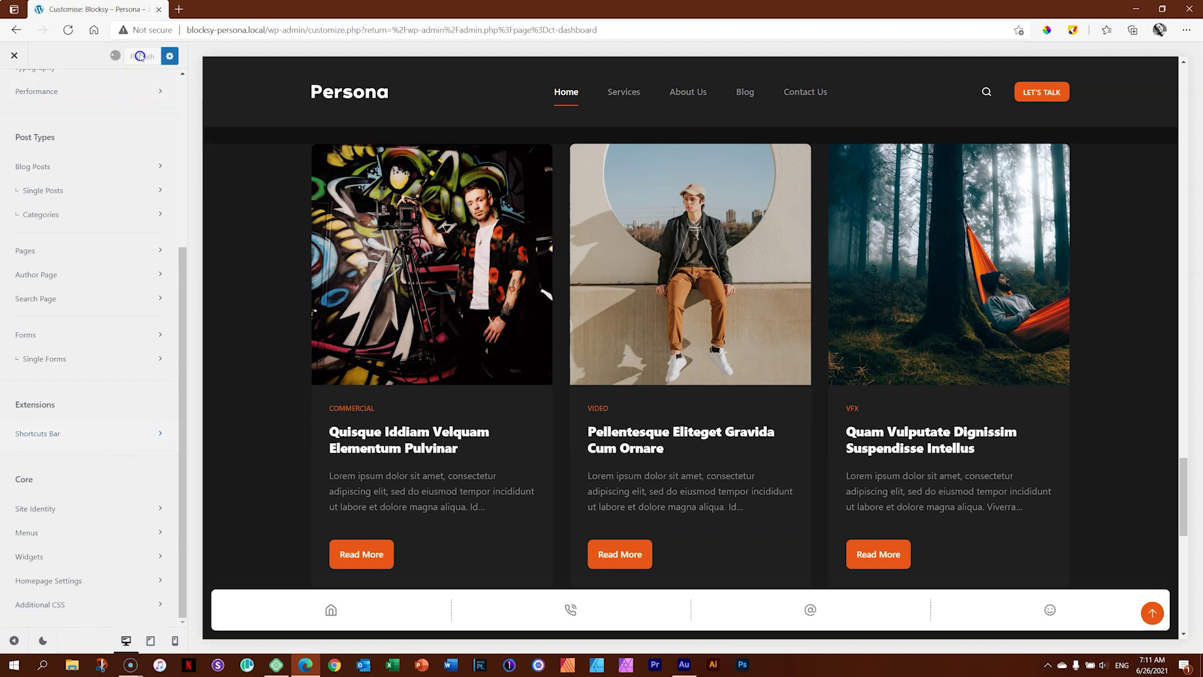
left_click(22, 57)
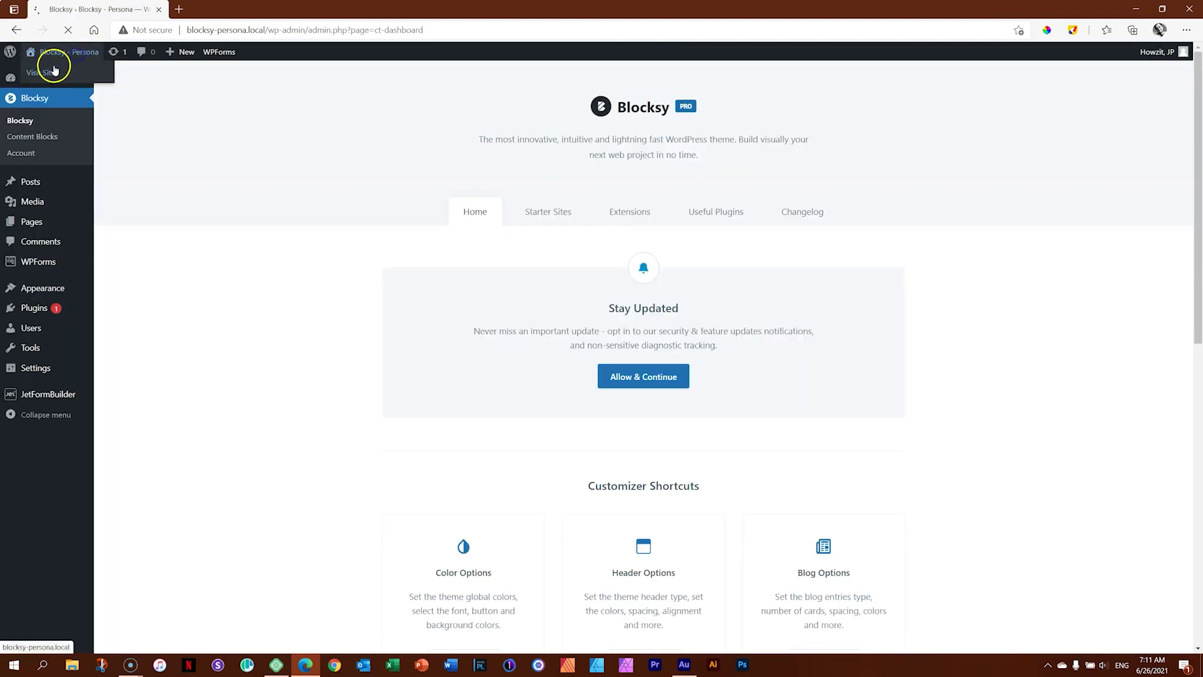
Visit the live Persona homepage, copy its address-bar URL, and launch Polypane.
left_click(54, 69)
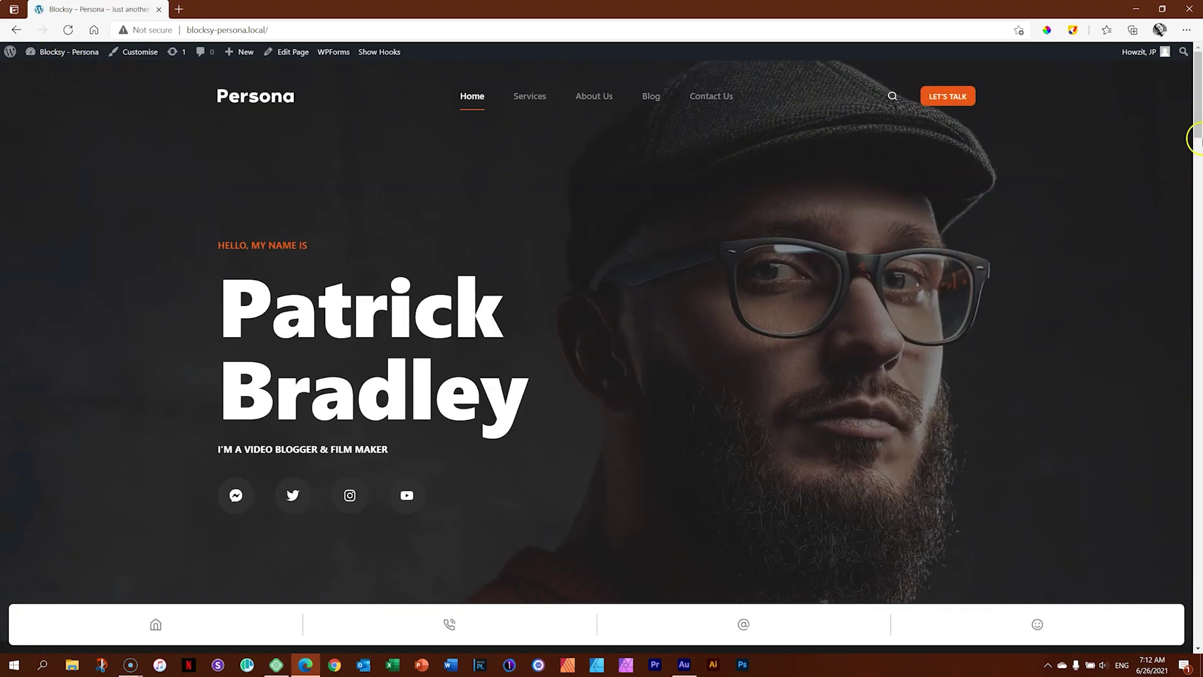
left_click_drag(1198, 116, 1110, 75)
left_click(420, 29)
key("ctrl+c")
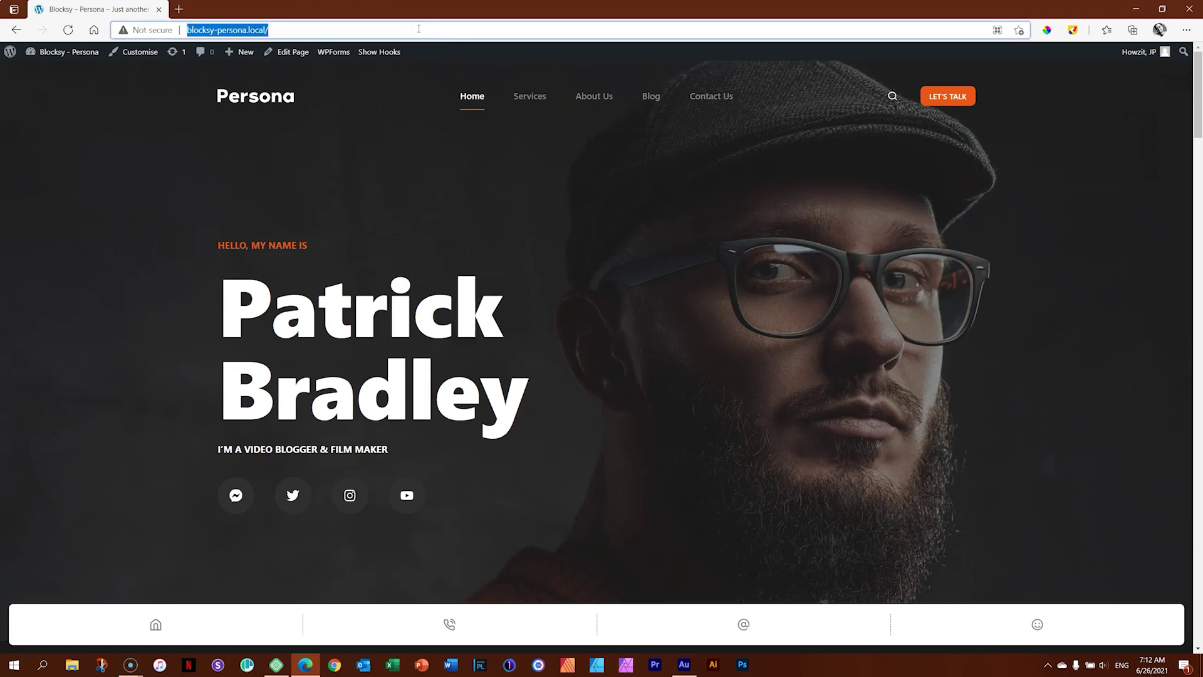
left_click(248, 666)
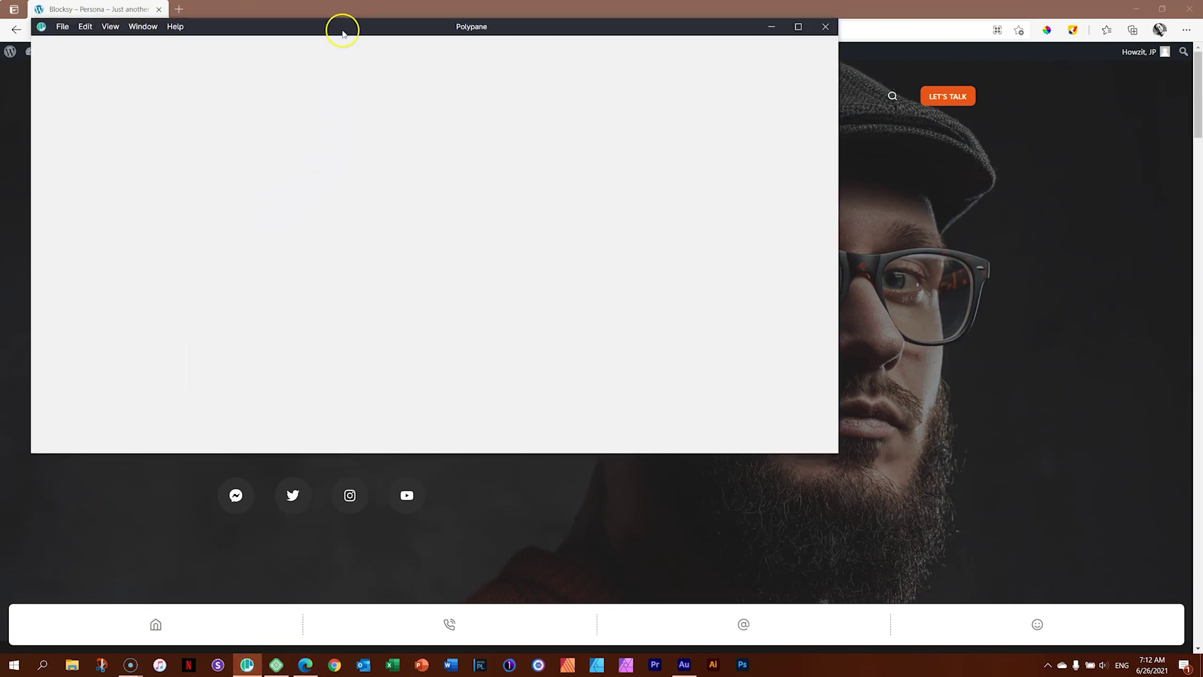
Maximize the Polypane window and adjust the device pane zoom.
left_click_drag(342, 33, 556, 34)
left_click(1009, 38)
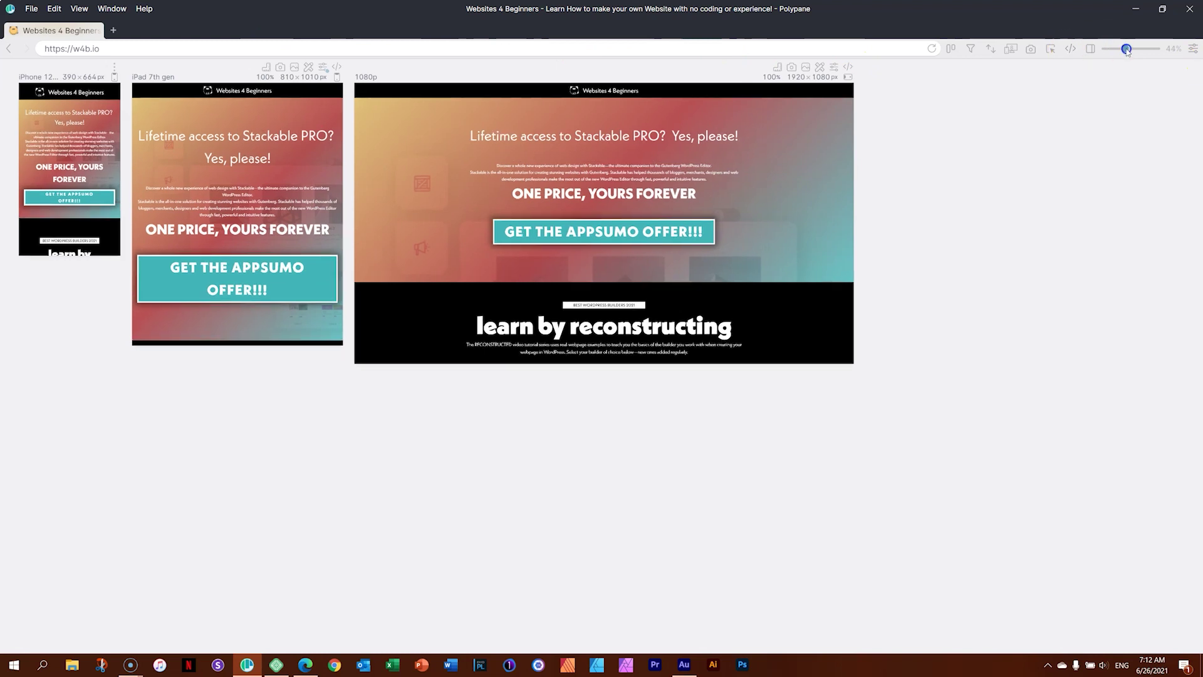
left_click_drag(1126, 50, 1136, 49)
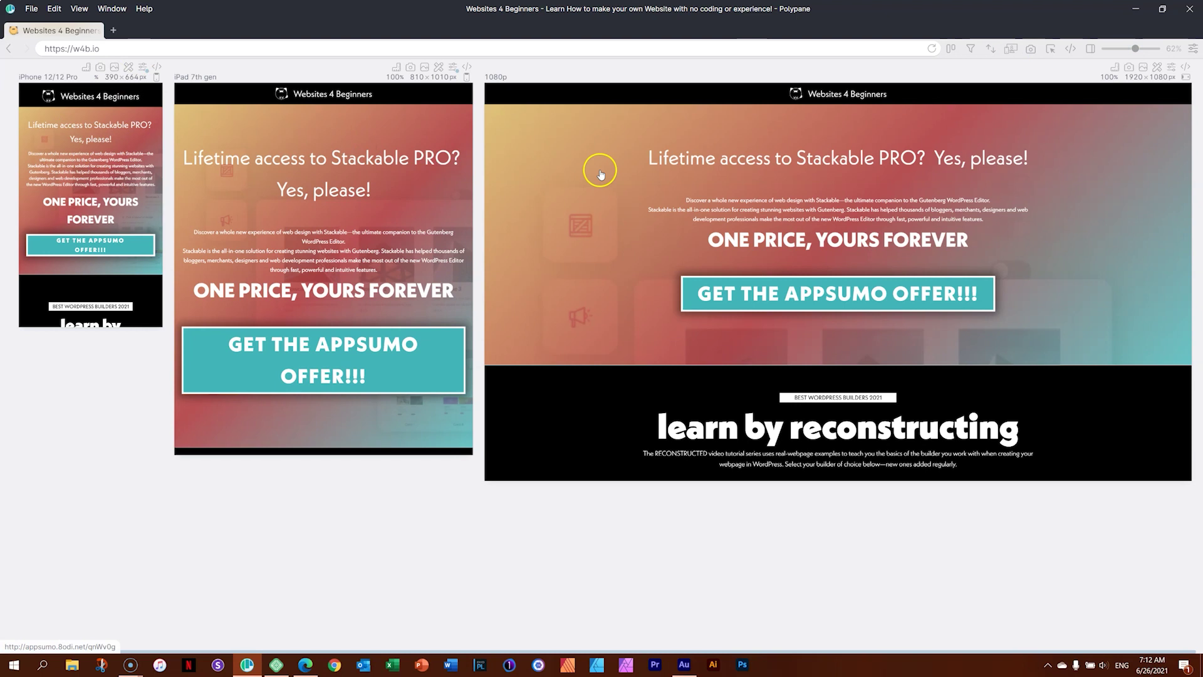
left_click(1133, 50)
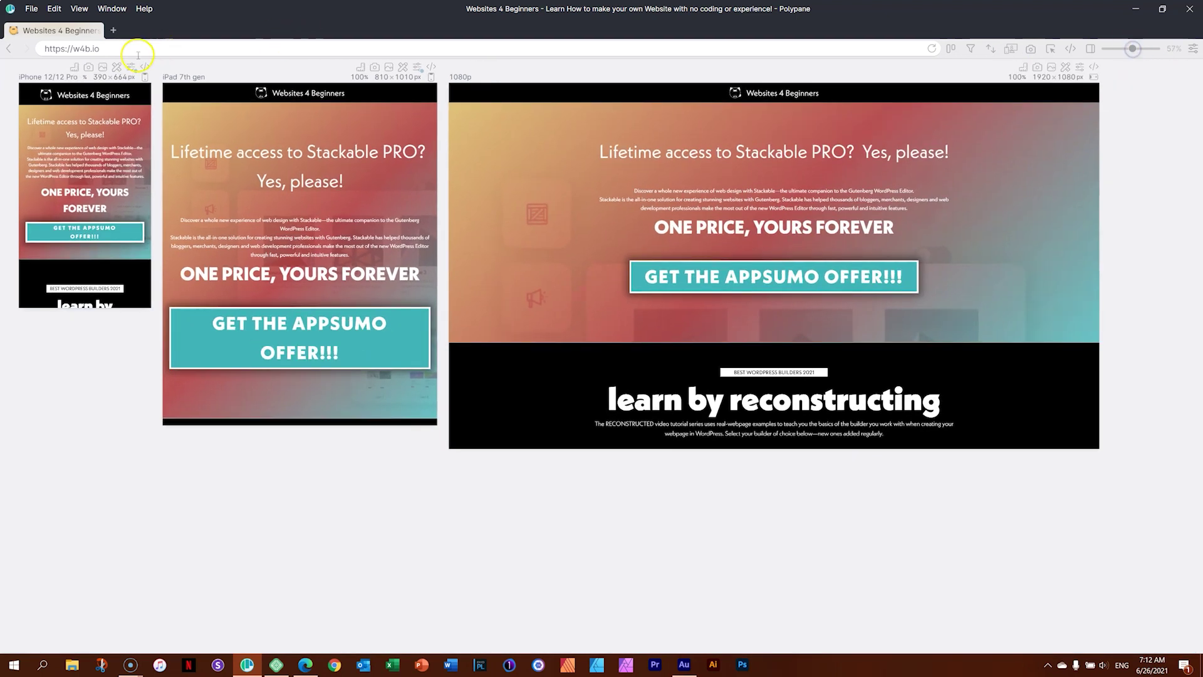
left_click(137, 49)
key("ctrl+v")
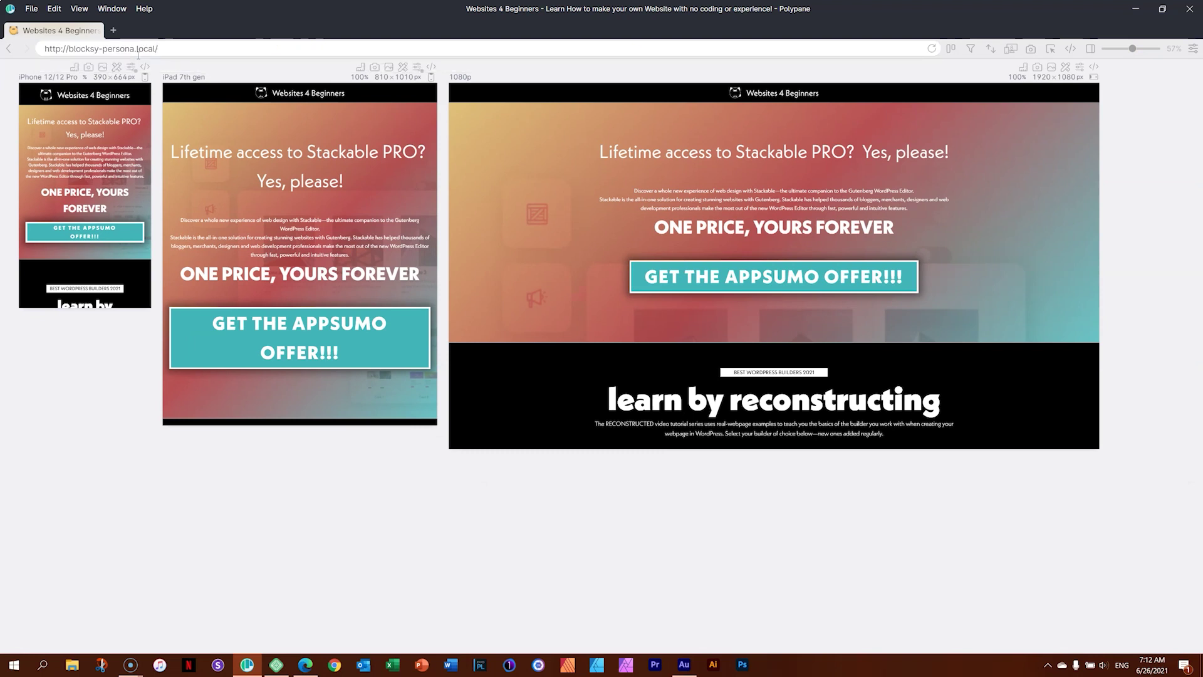
key("Return")
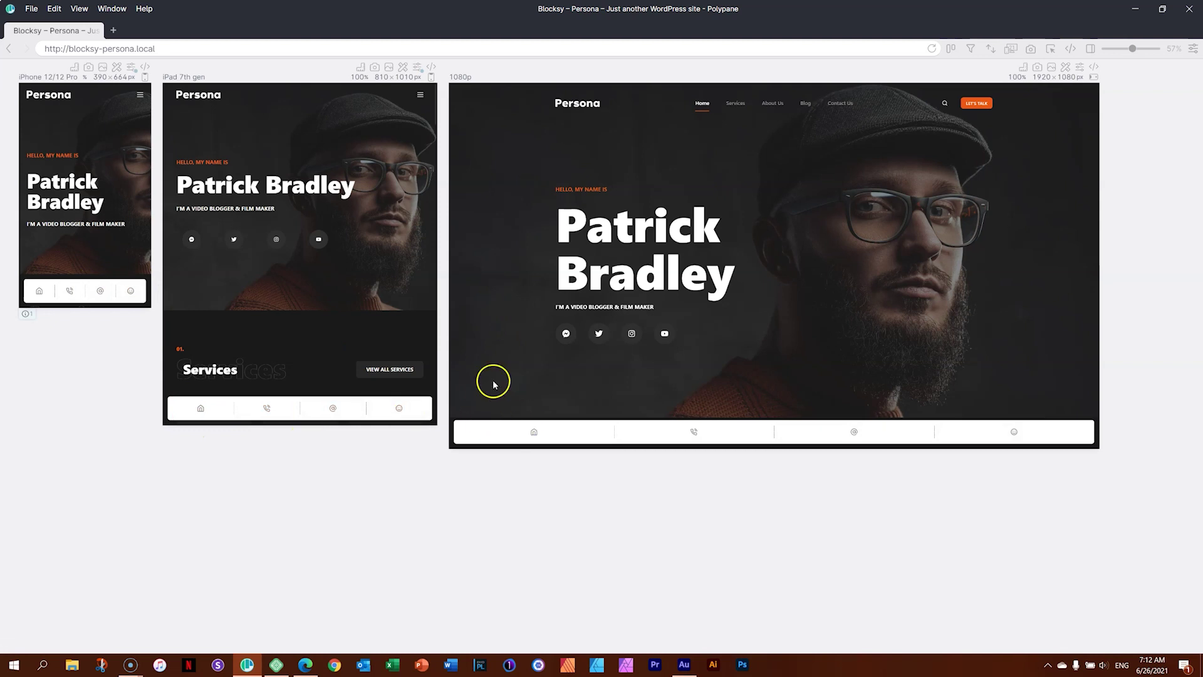
From the About Us page, test the home, email, phone and smiley shortcut links.
left_click(773, 105)
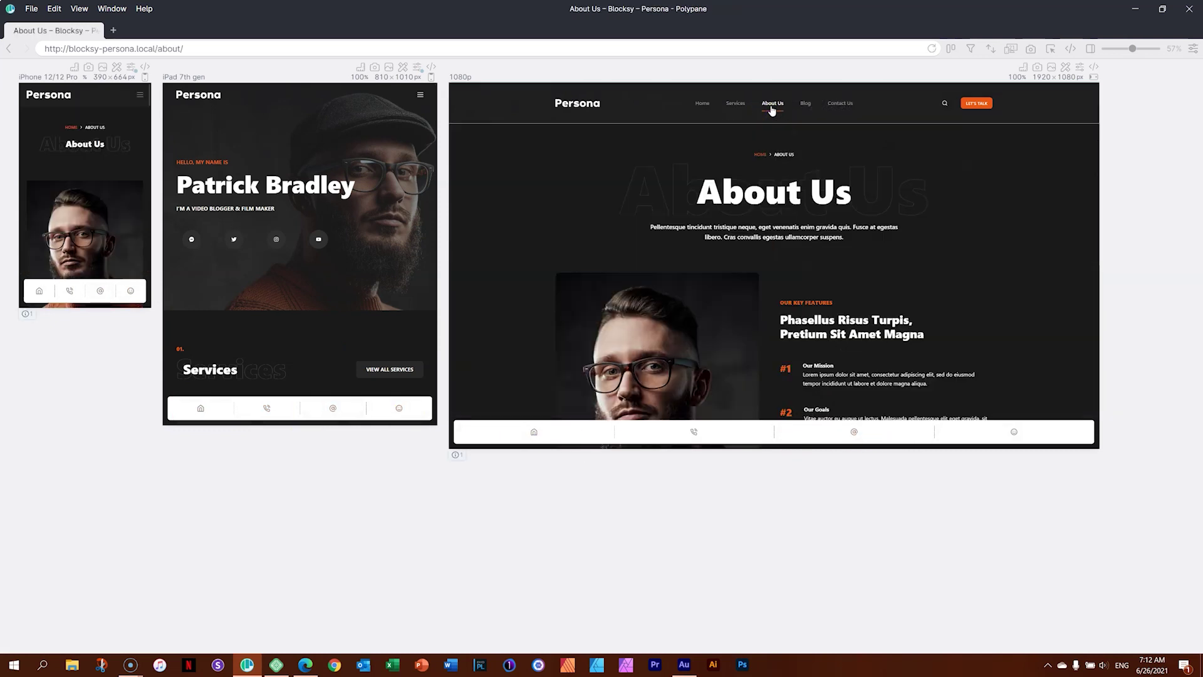
left_click(534, 432)
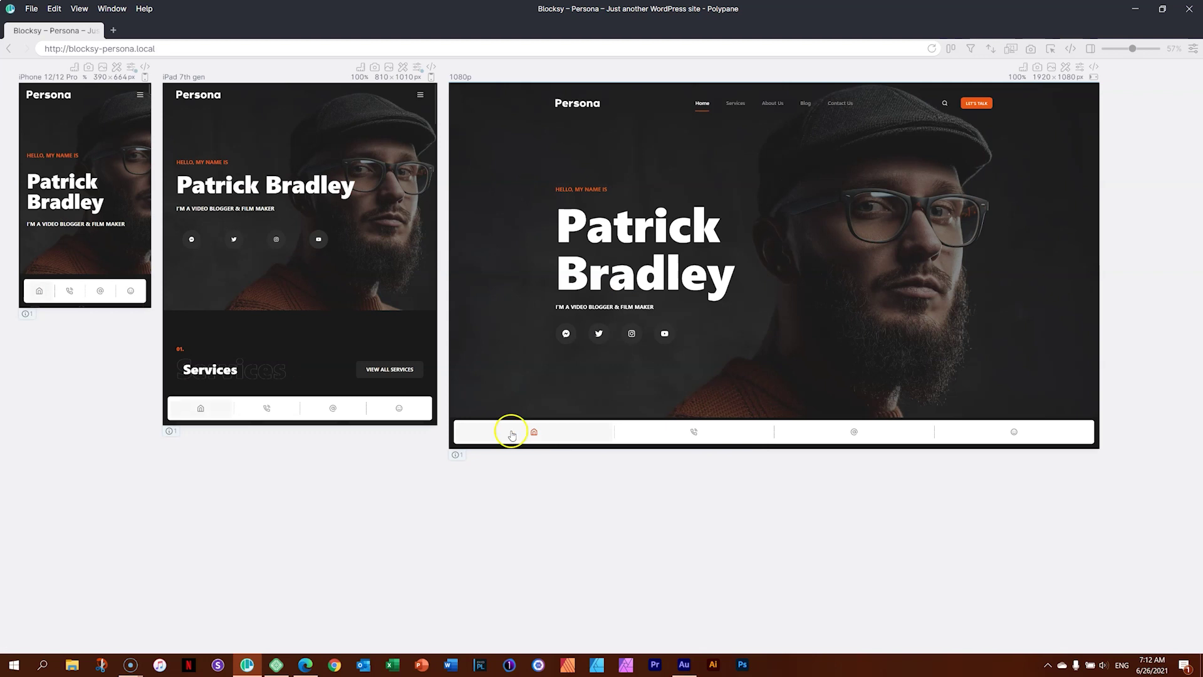
left_click(851, 433)
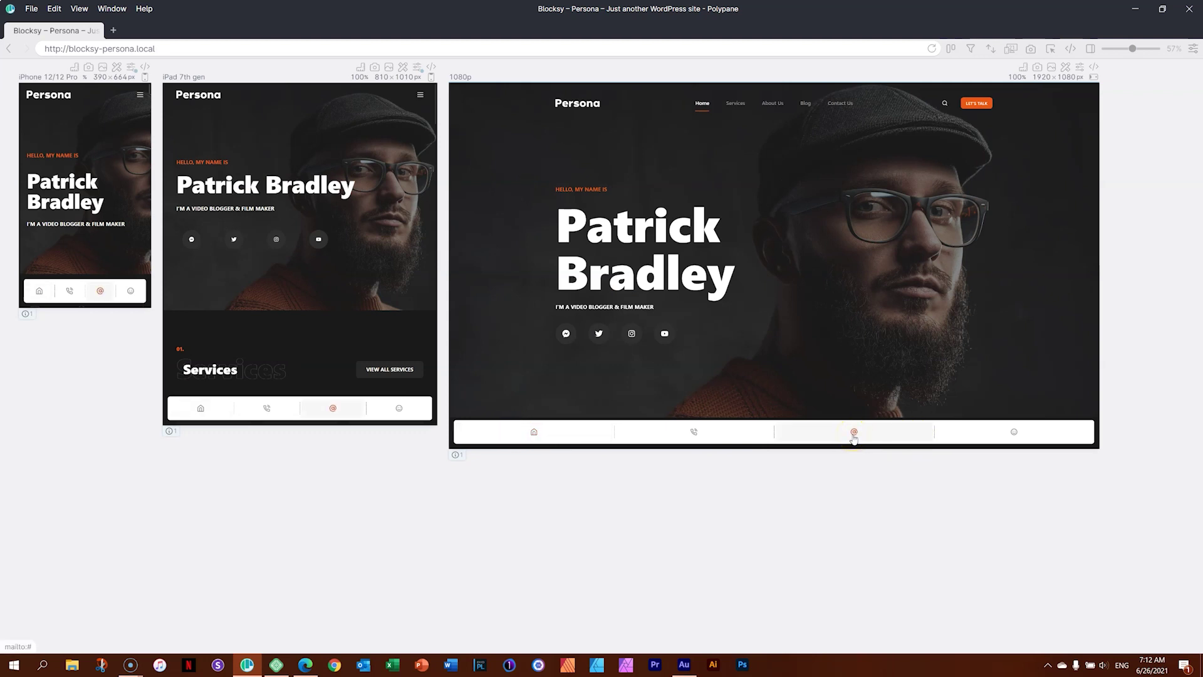
left_click(695, 434)
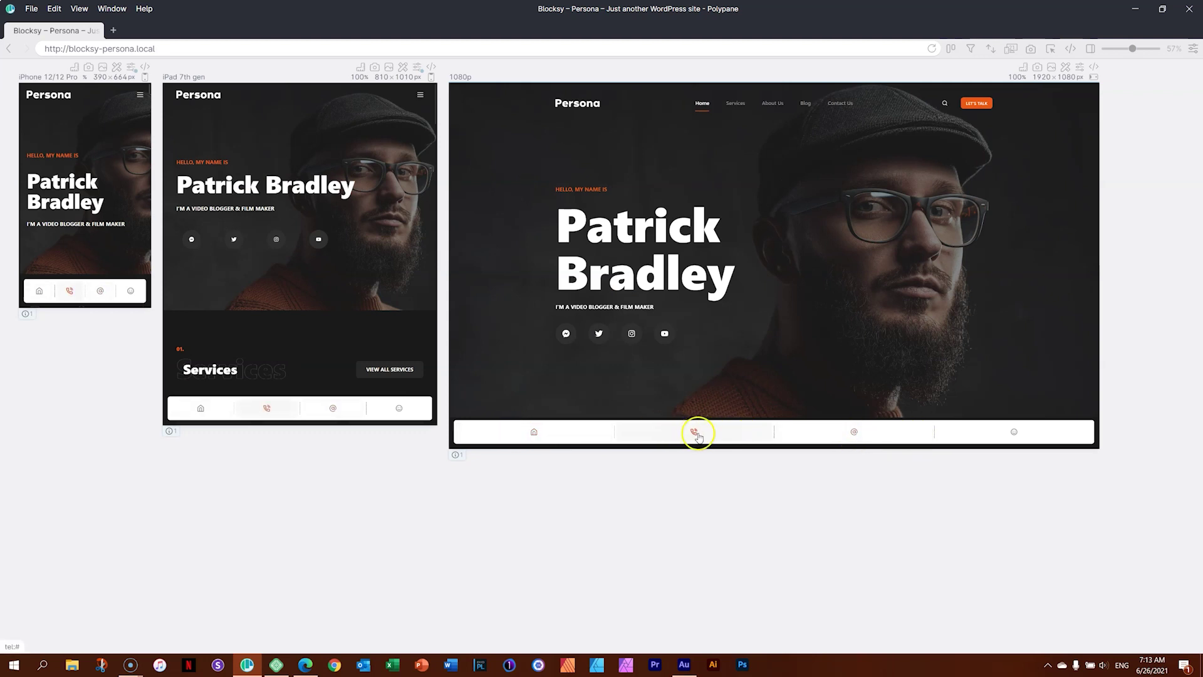
left_click(1020, 432)
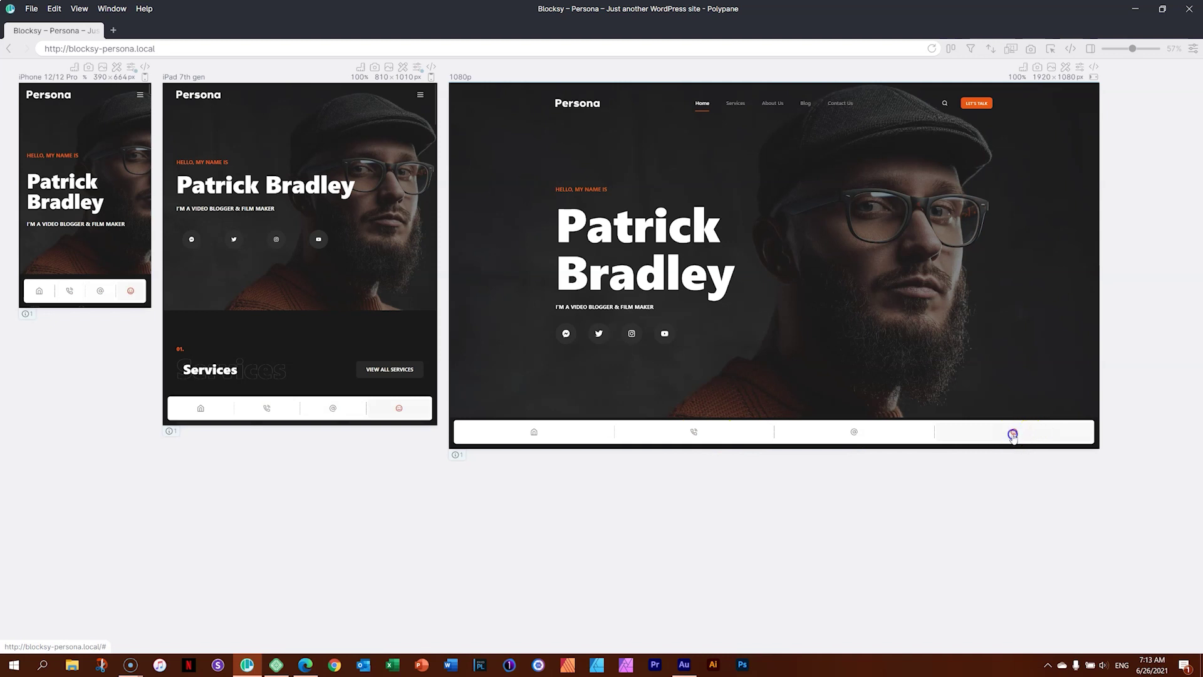
Retrigger the email link, dismiss the mailto permission prompt, and return to Edge.
left_click(868, 432)
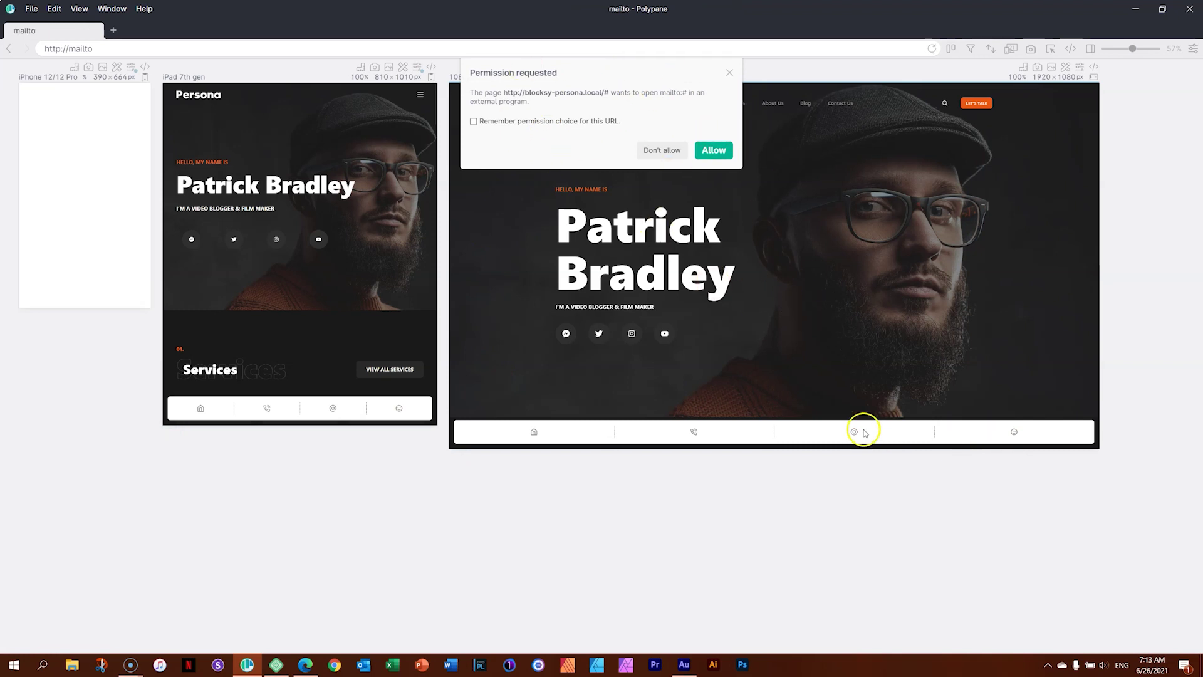
left_click(729, 73)
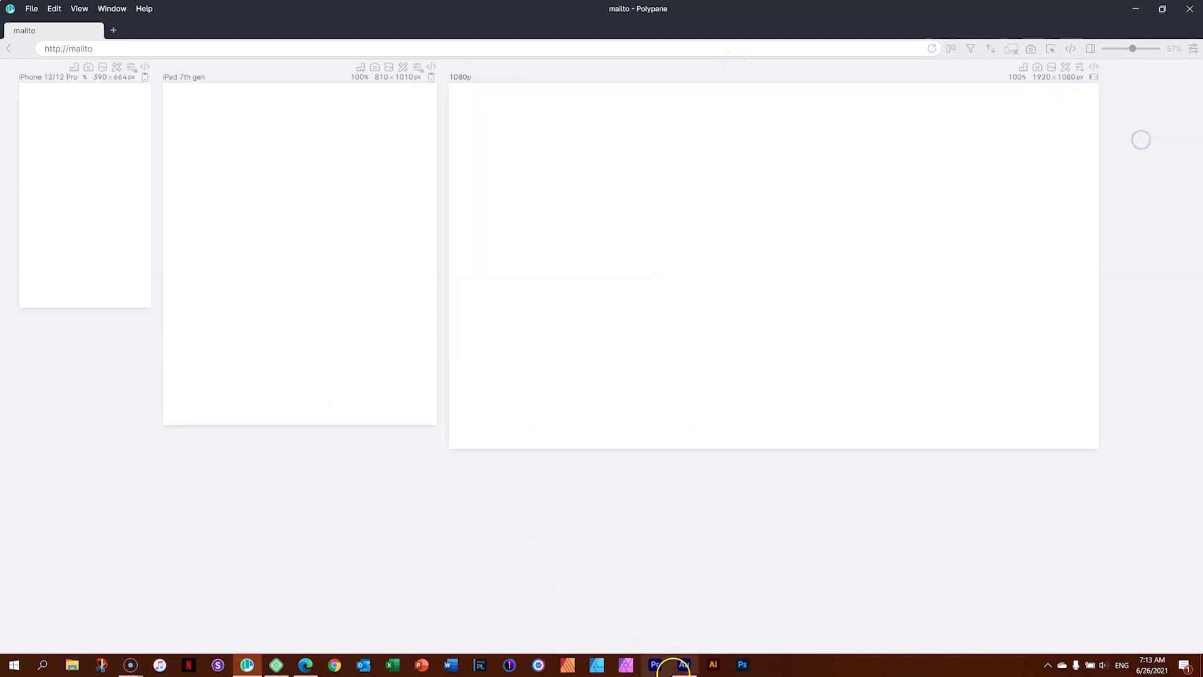
left_click(307, 665)
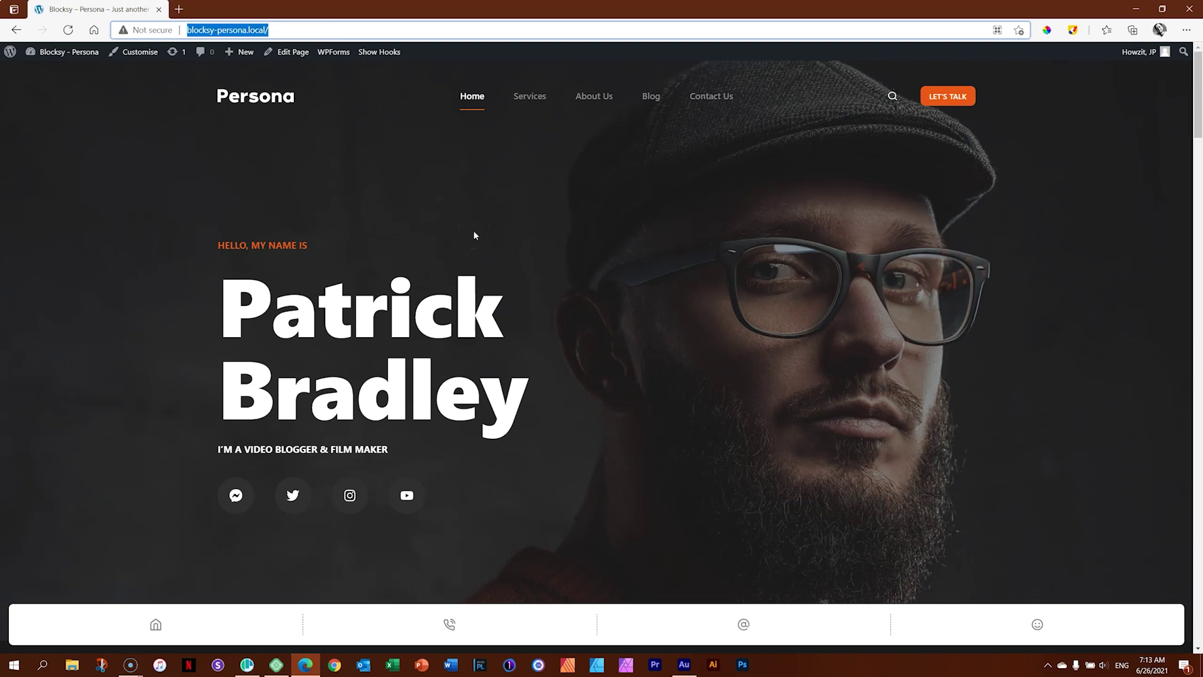
scroll(477, 237, "down", 15)
scroll(485, 243, "down", 10)
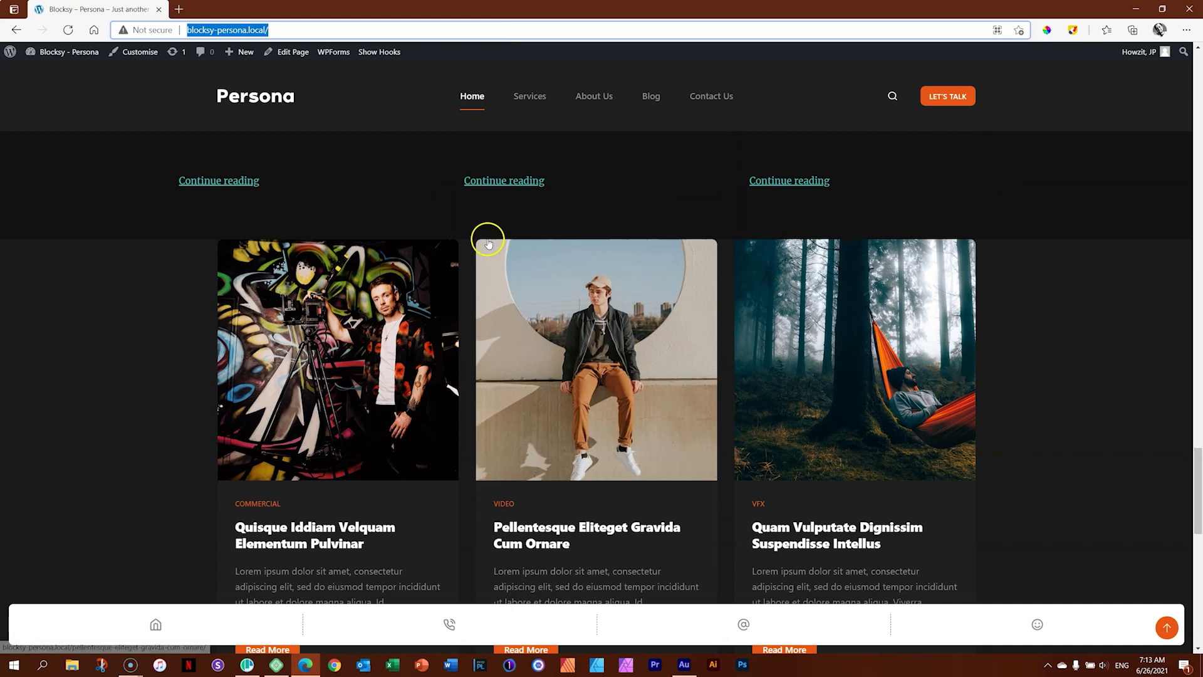
scroll(489, 237, "up", 15)
scroll(493, 237, "up", 15)
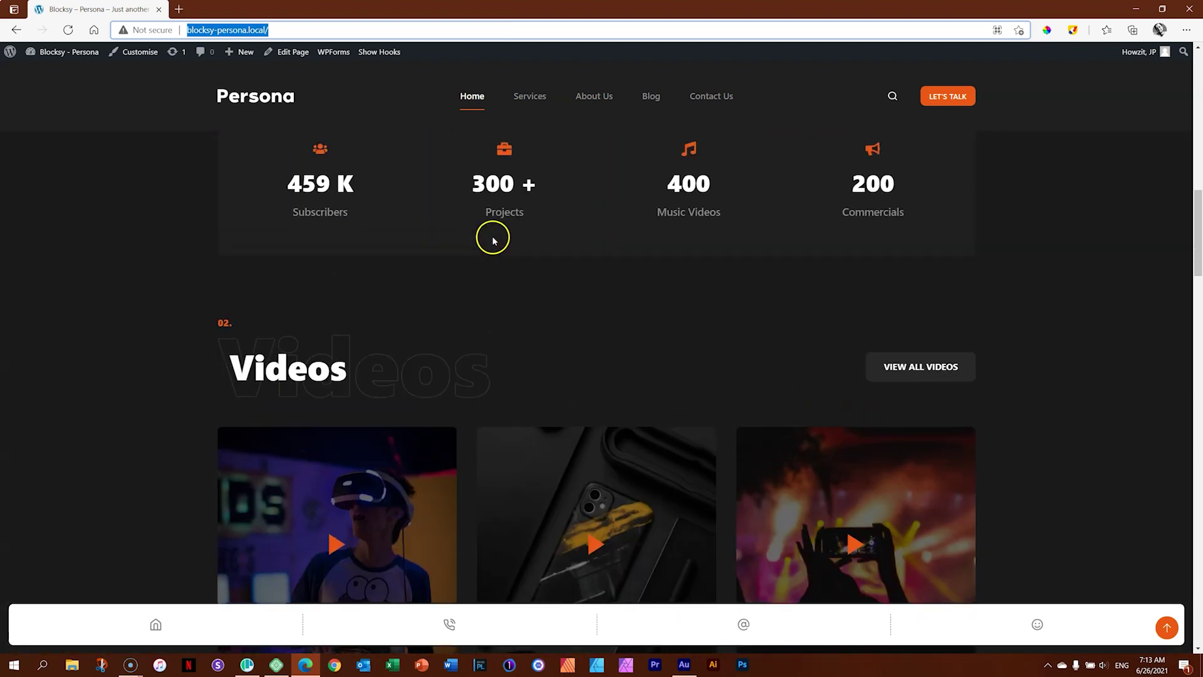